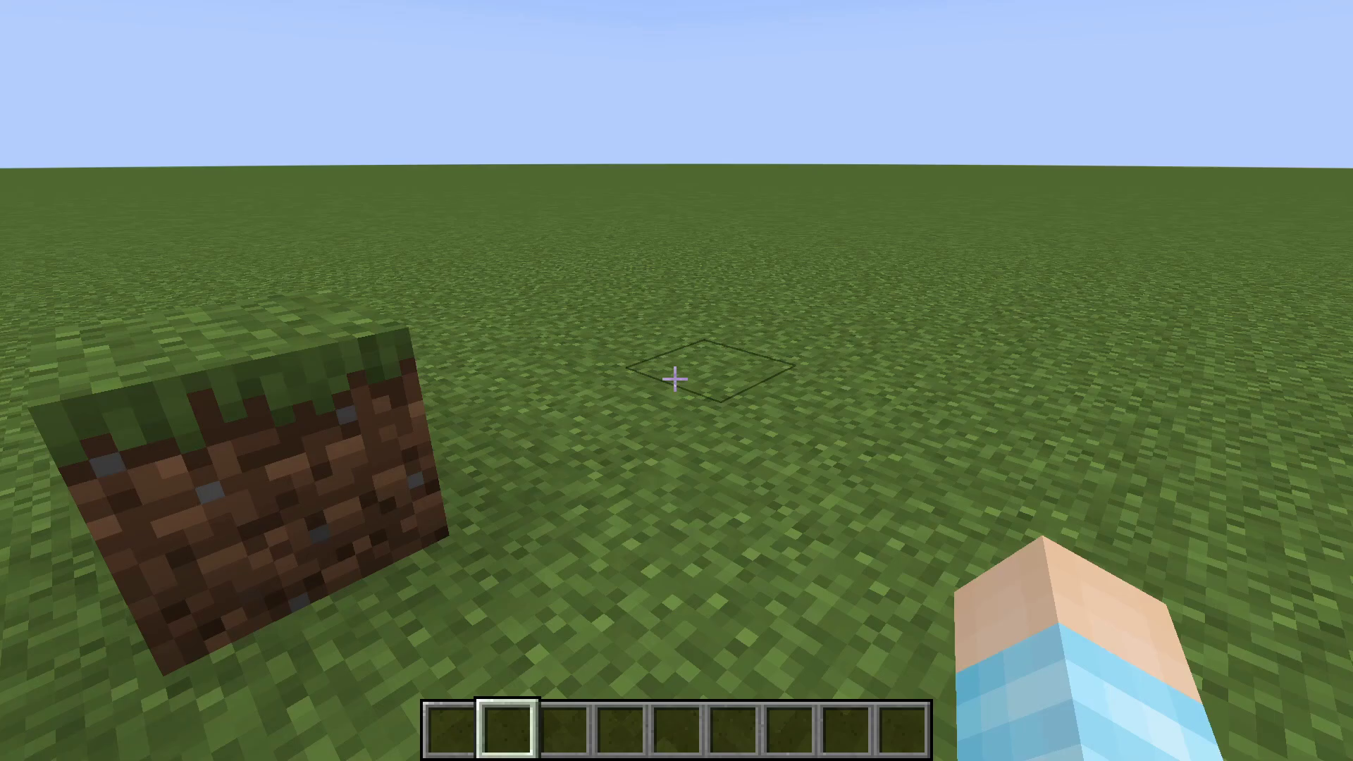
Step: Start typing a /bossbar command in chat, then cancel it without running it
text(/bossd)
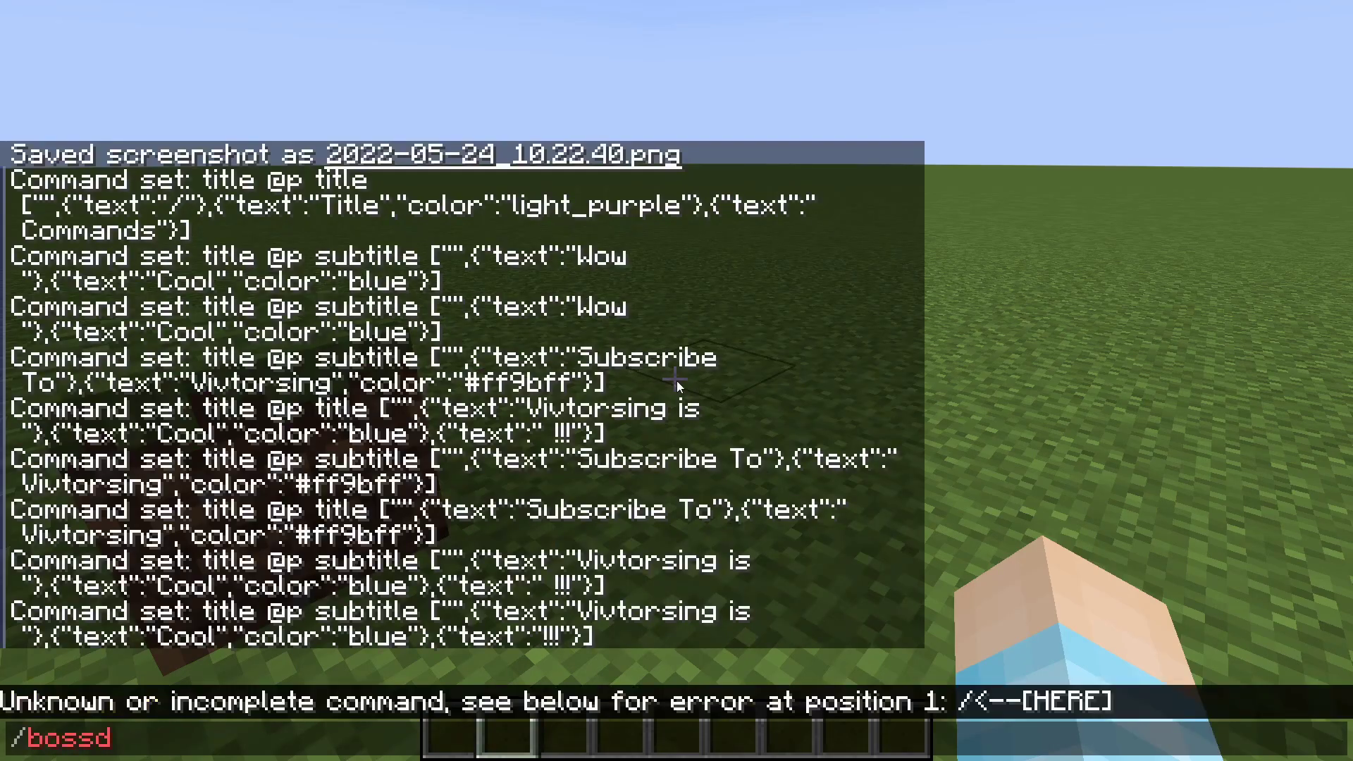
key(BackSpace)
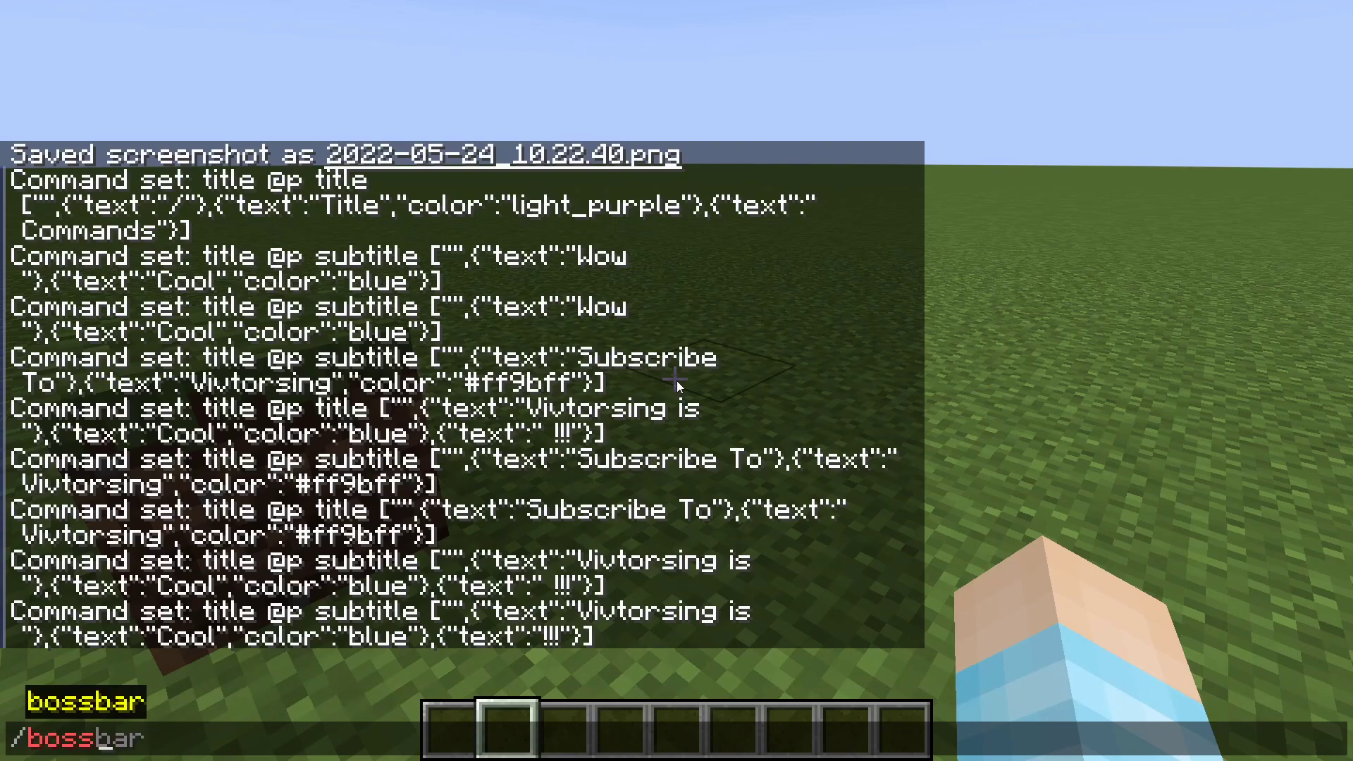
scroll(275, 382, up, 1)
scroll(275, 381, down, 1)
key(Escape)
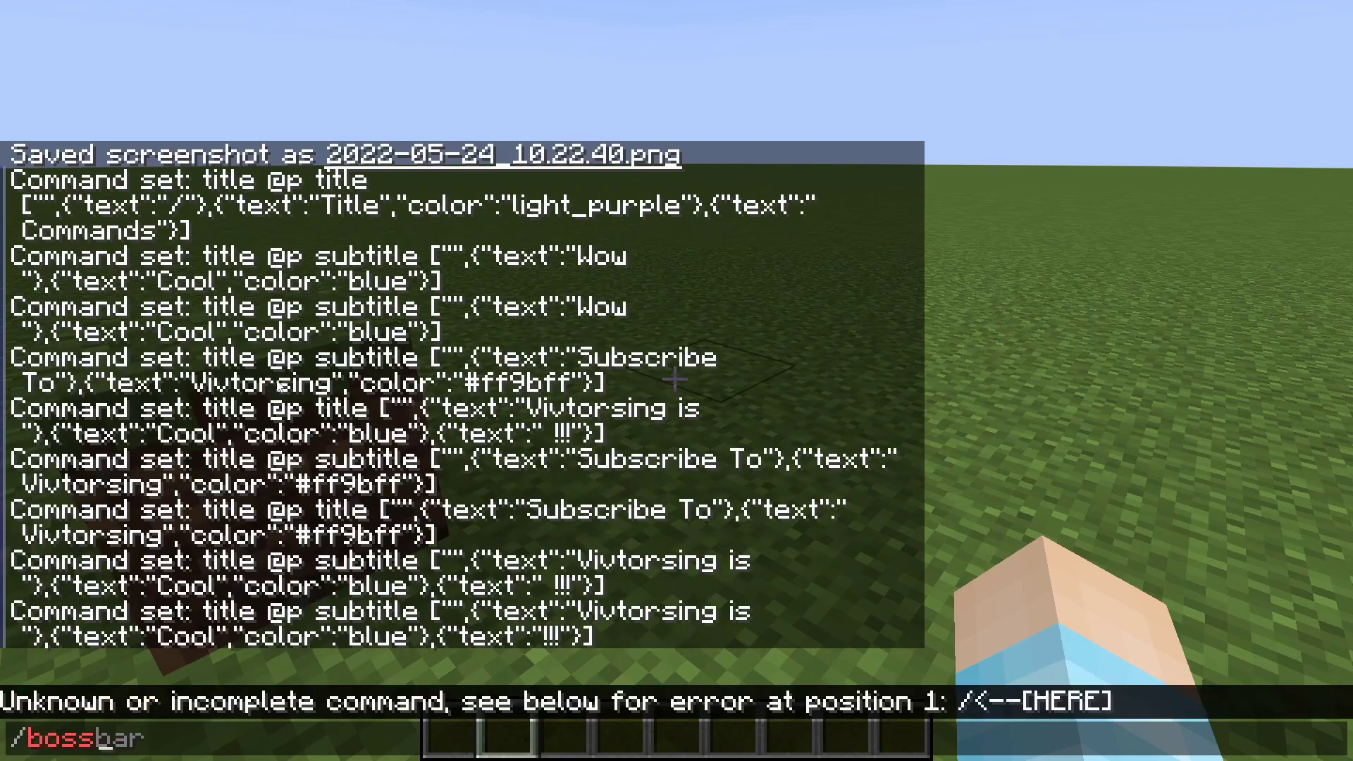
key(Escape)
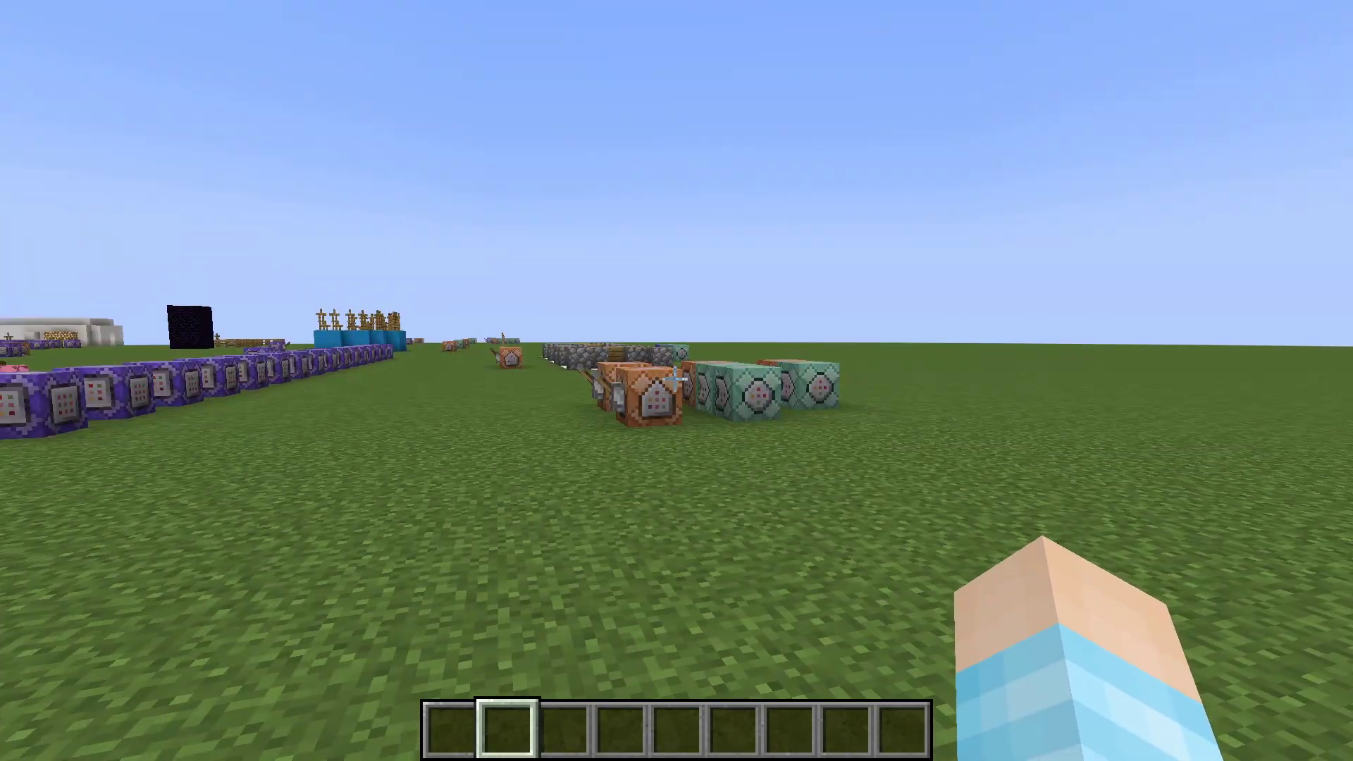
Step: Pick up a grass block and place it on the ground ahead
middle_click(676, 381)
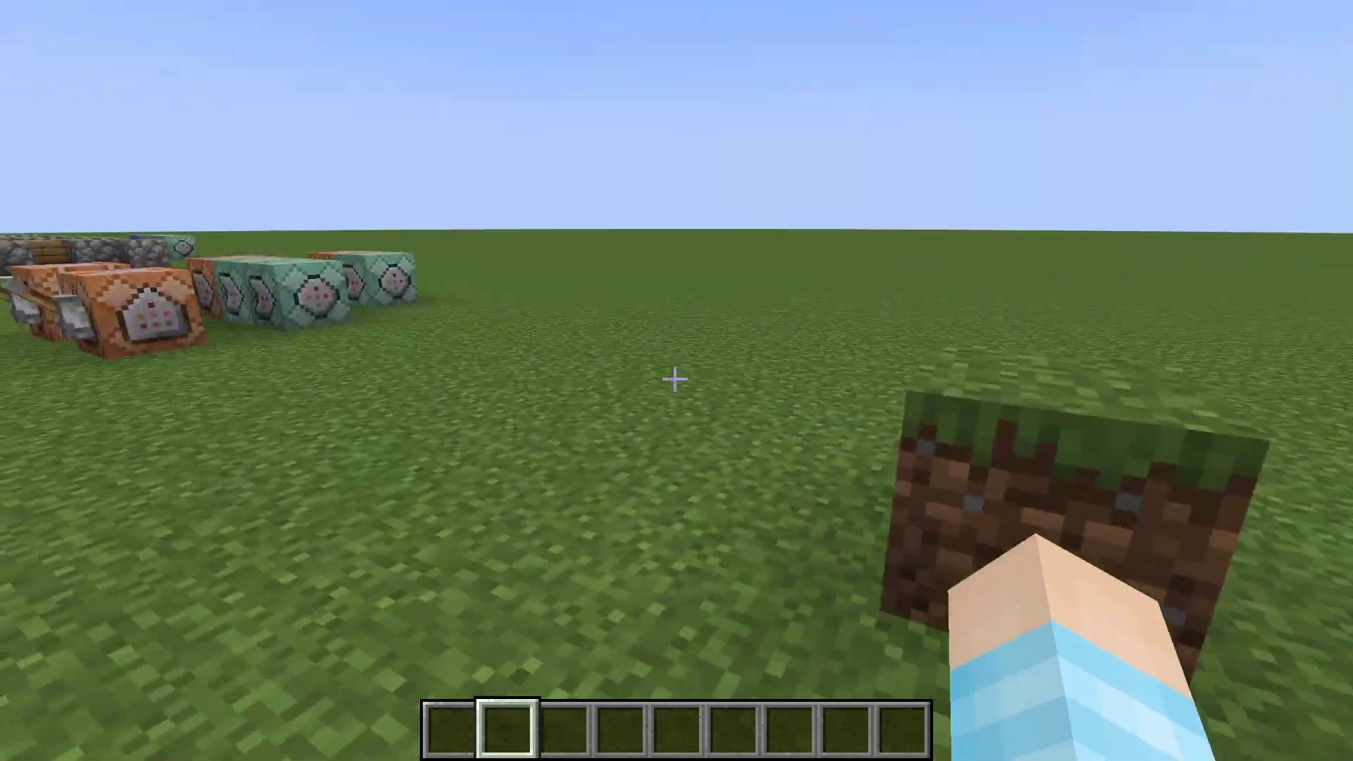
text(/)
key(Escape)
right_click(675, 381)
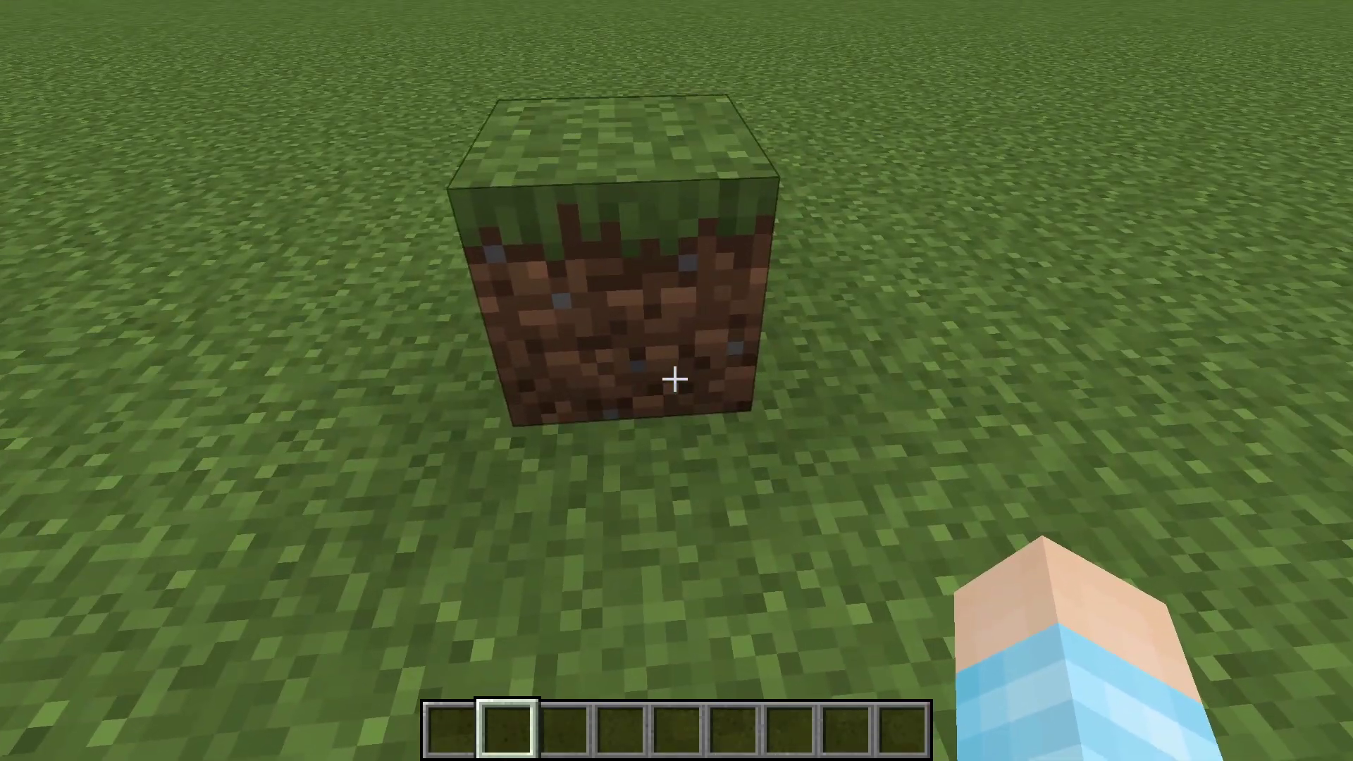
Step: Give yourself a command block with /give and place it where the grass block was
text(/give )
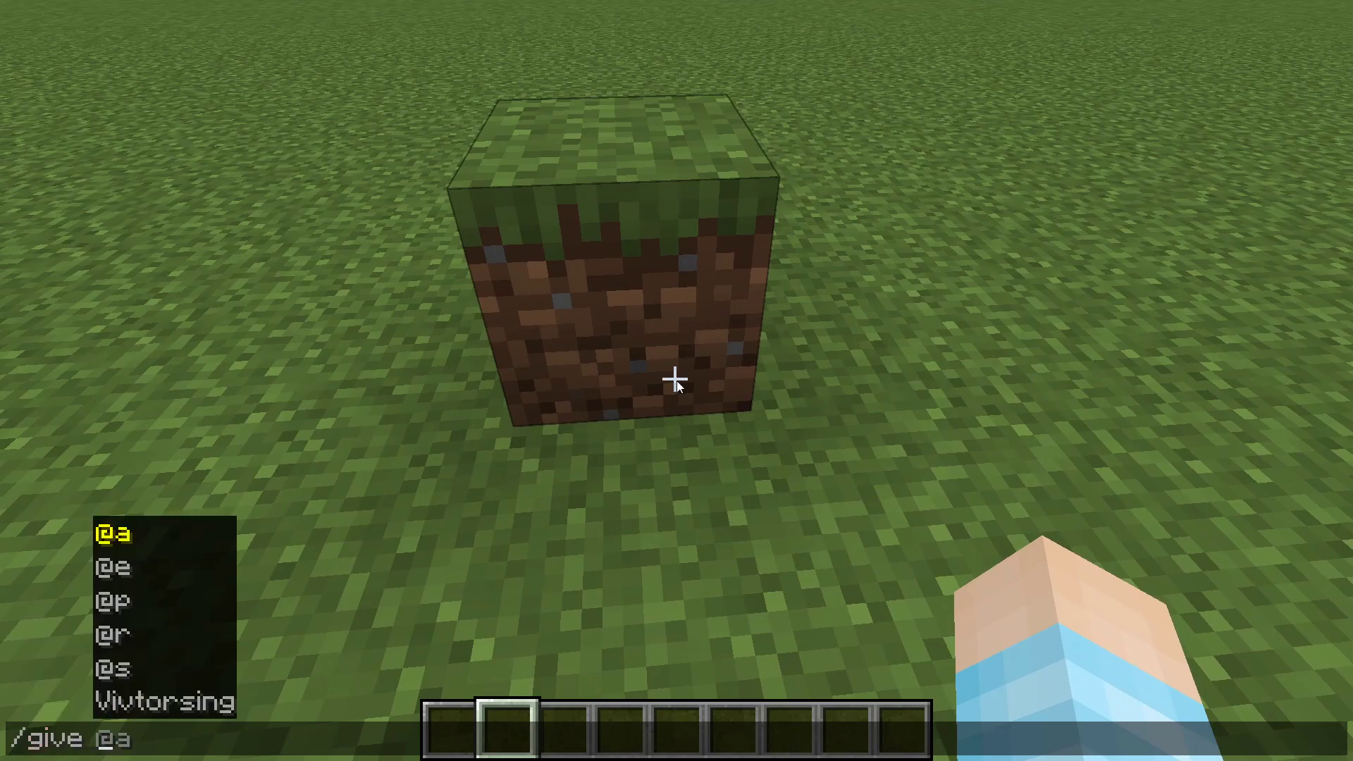
text(V)
key(Tab)
text(com)
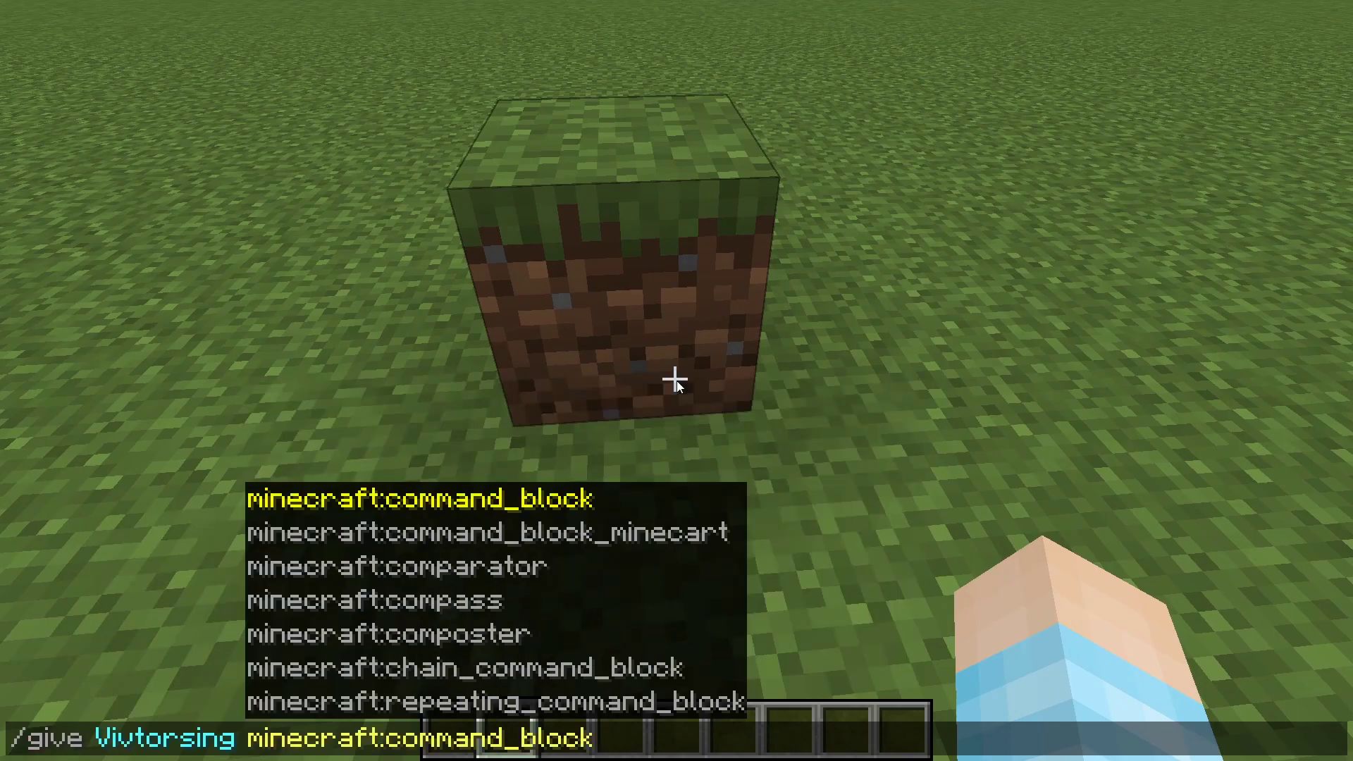
key(Return)
click(676, 381)
right_click(676, 380)
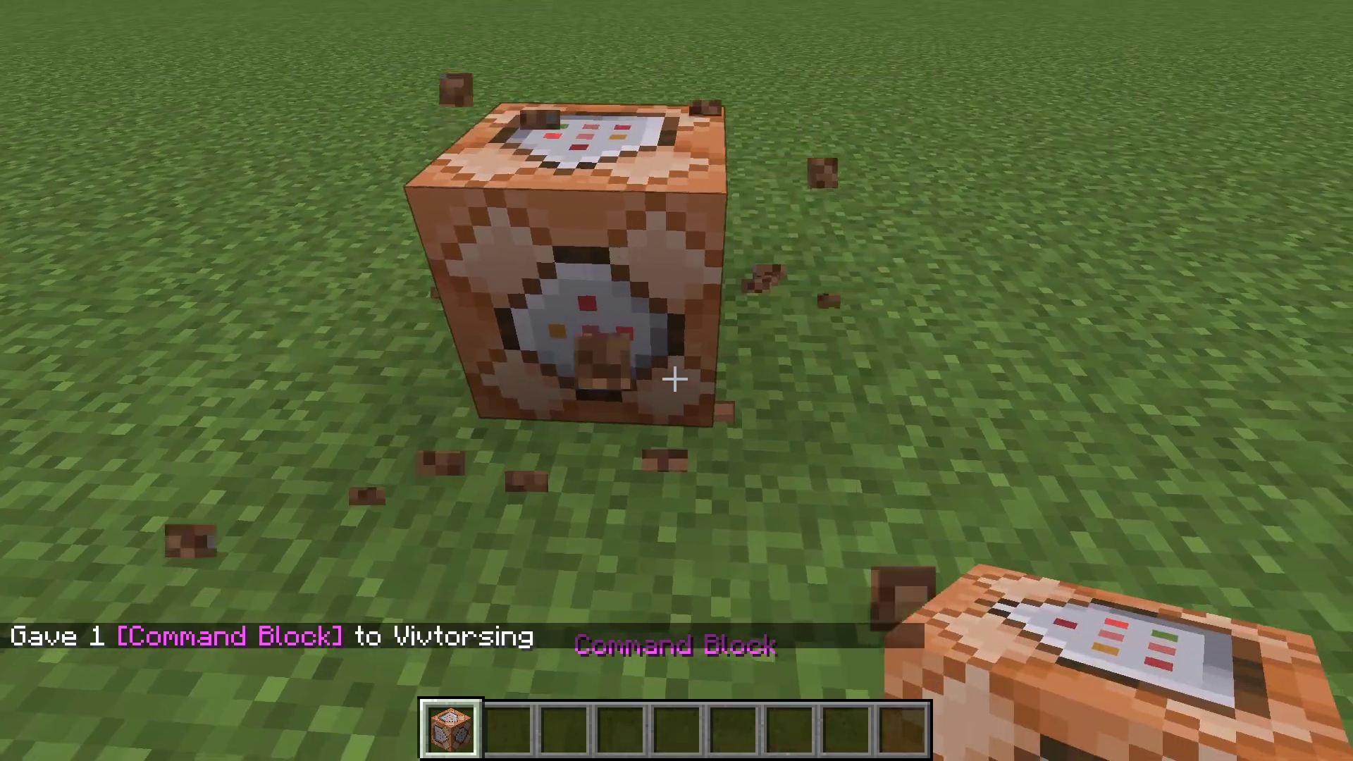
scroll(676, 380, down, 1)
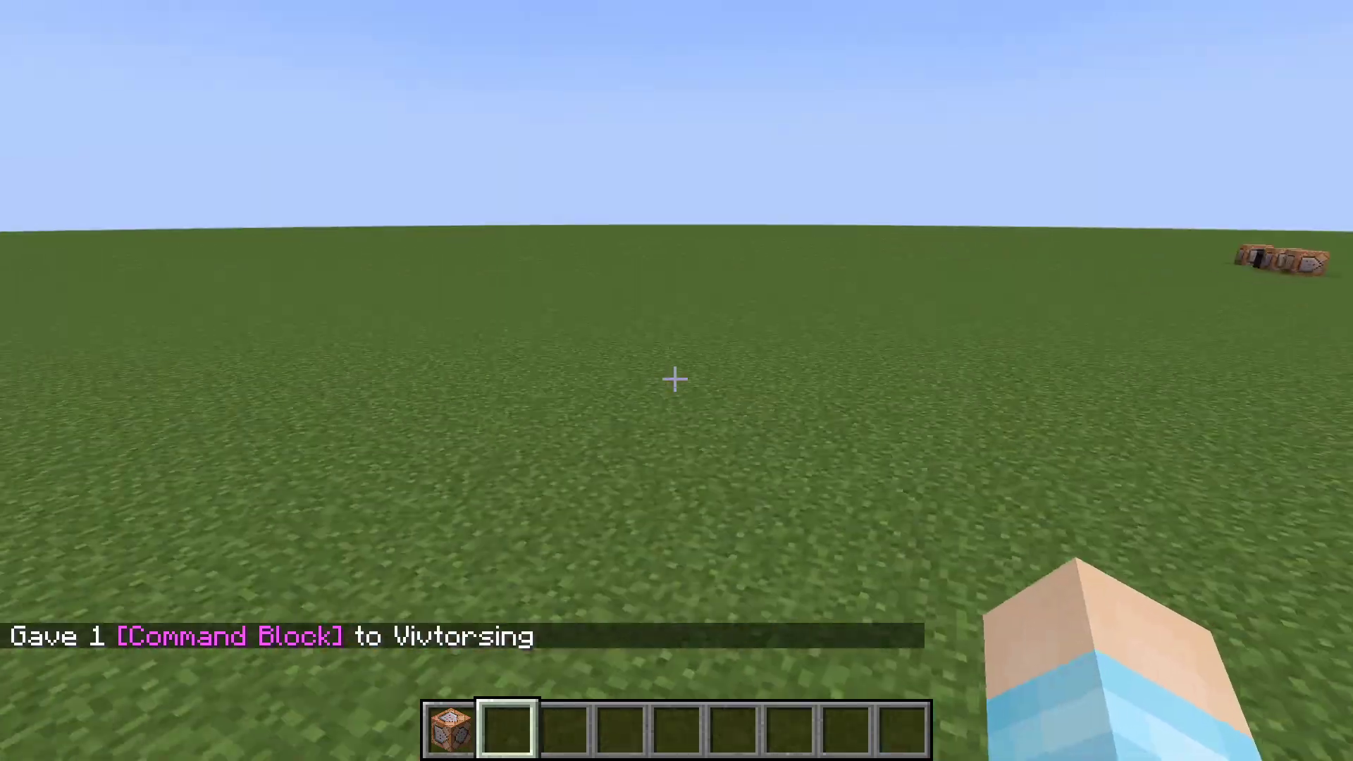
Step: Open and close the command block editor, then abandon a mistyped chat command
right_click(675, 381)
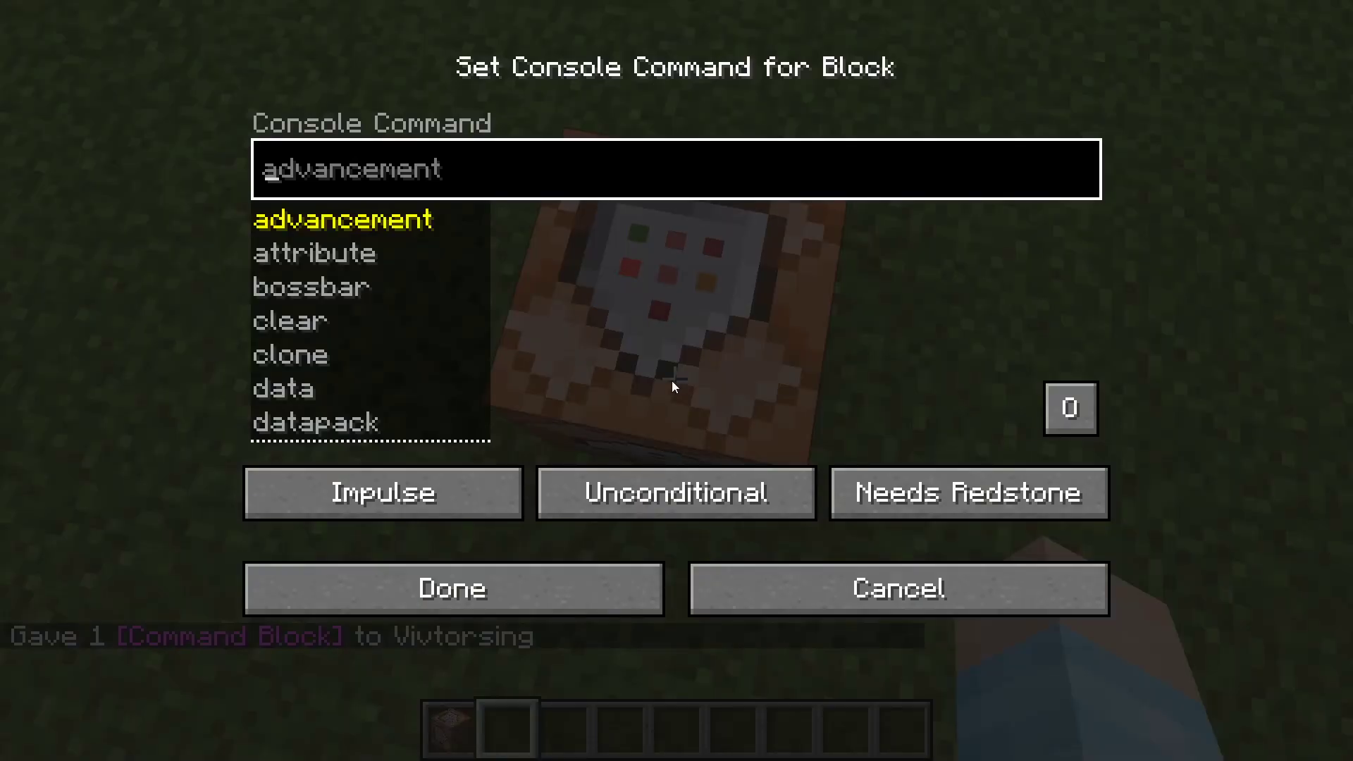
key(Escape)
key(Escape)
key(slash)
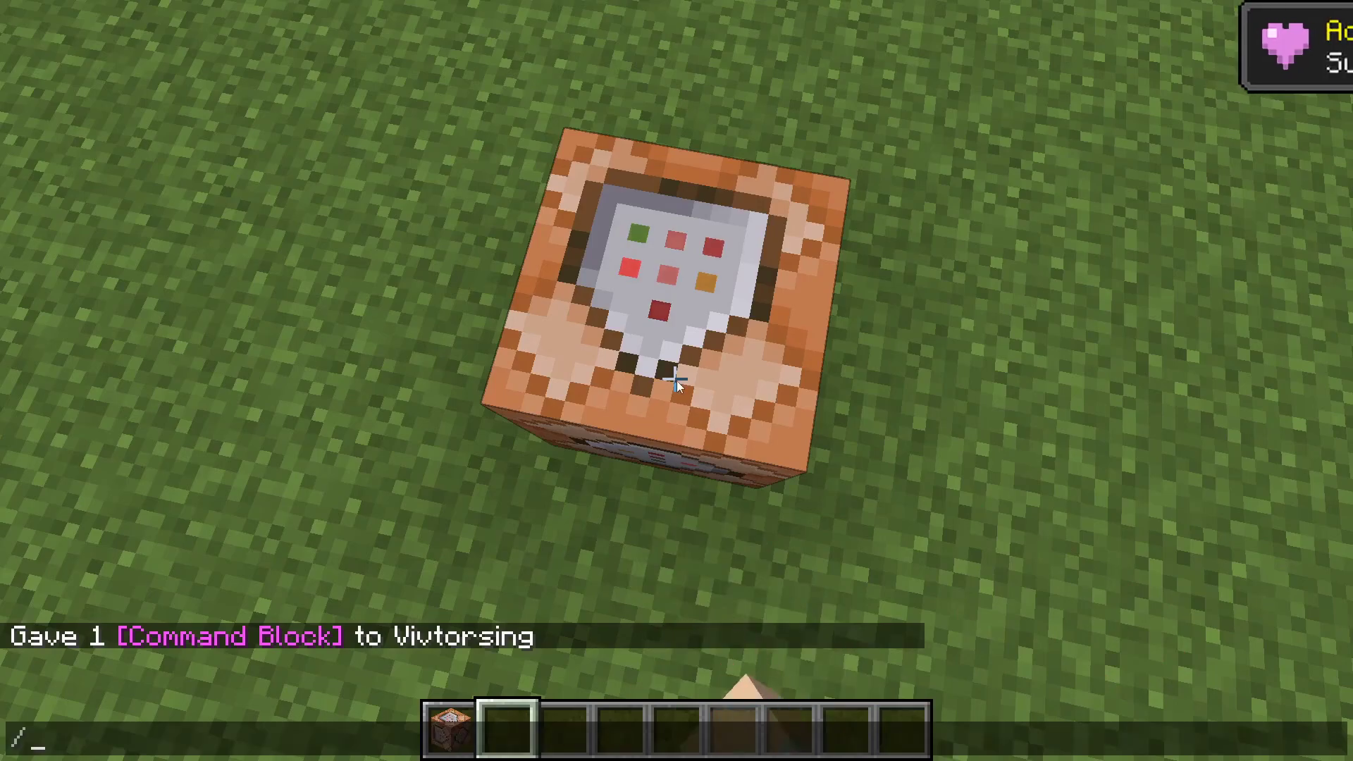
text(bopss)
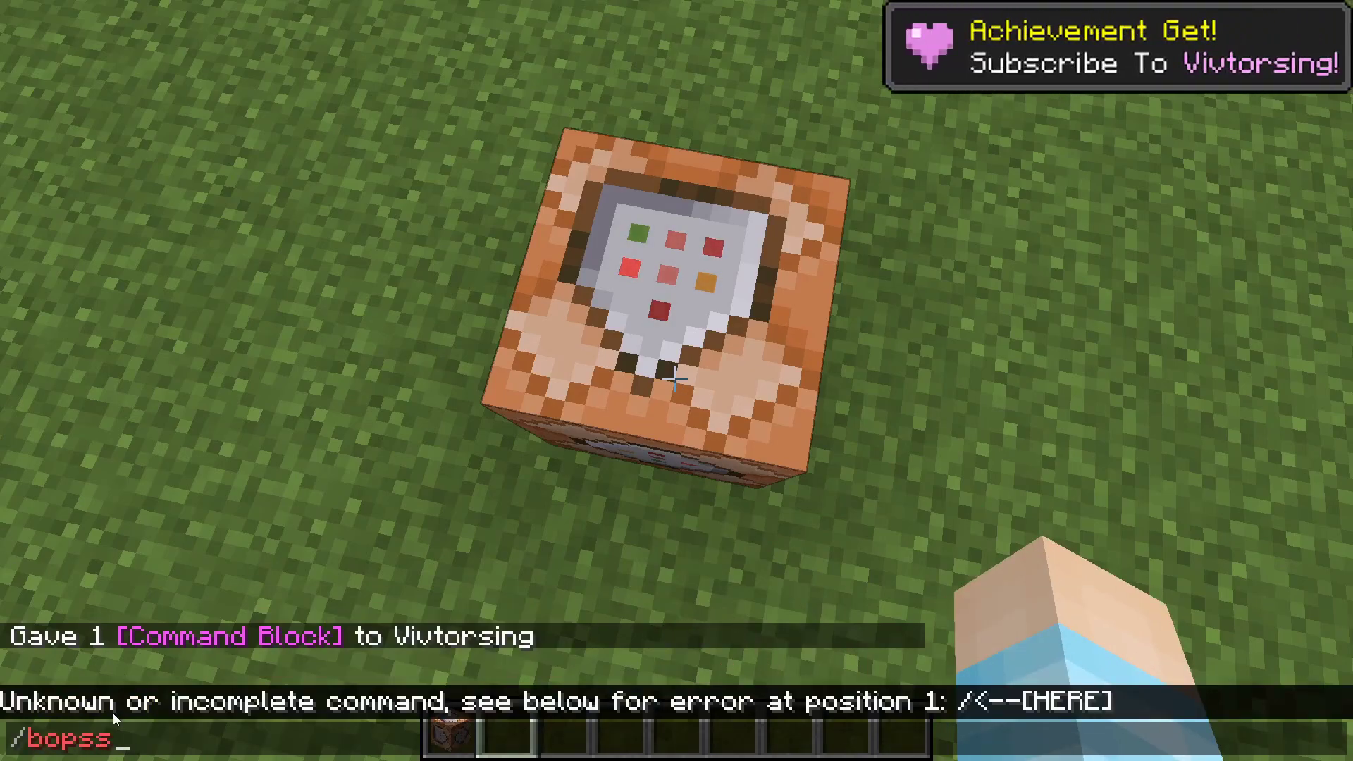
key(Escape)
Step: Save the command bossbar add video "Subscribe" in the command block
right_click(675, 381)
text(boss)
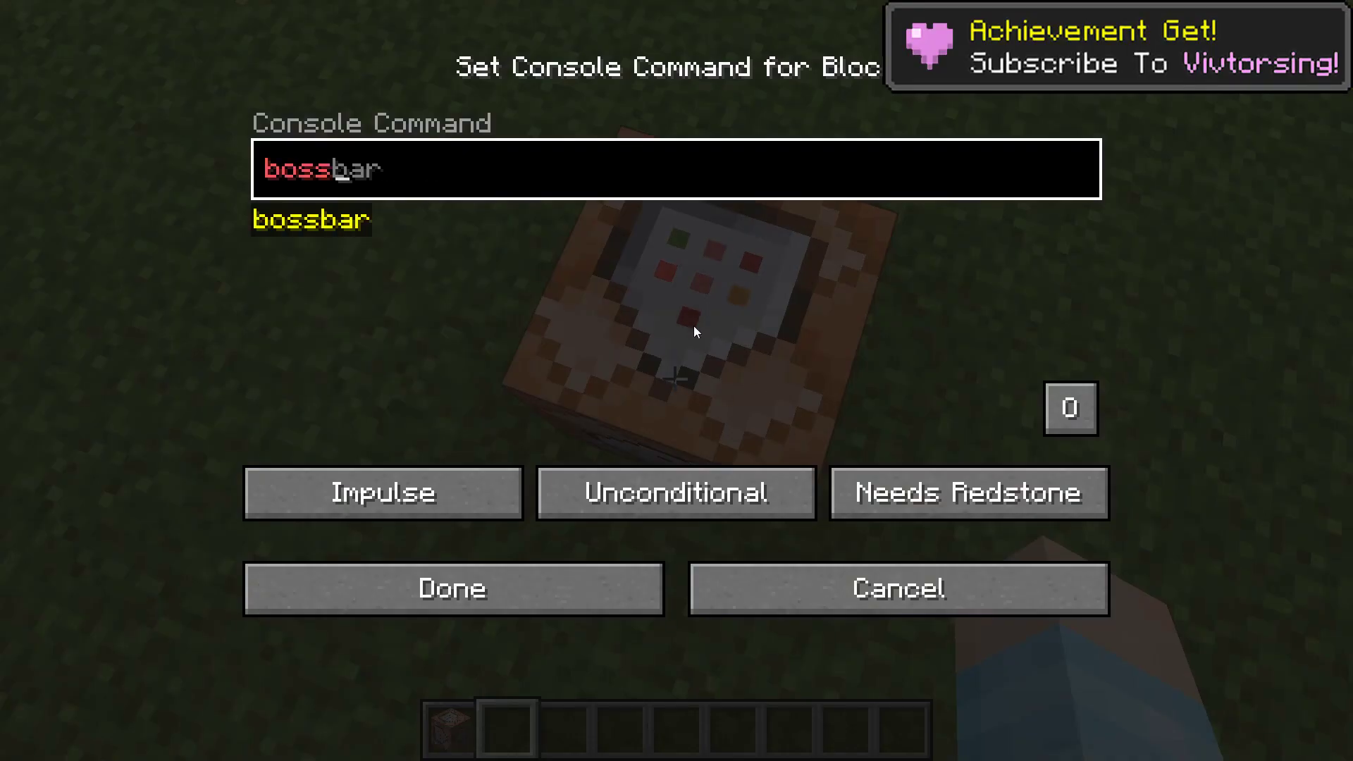
key(Tab)
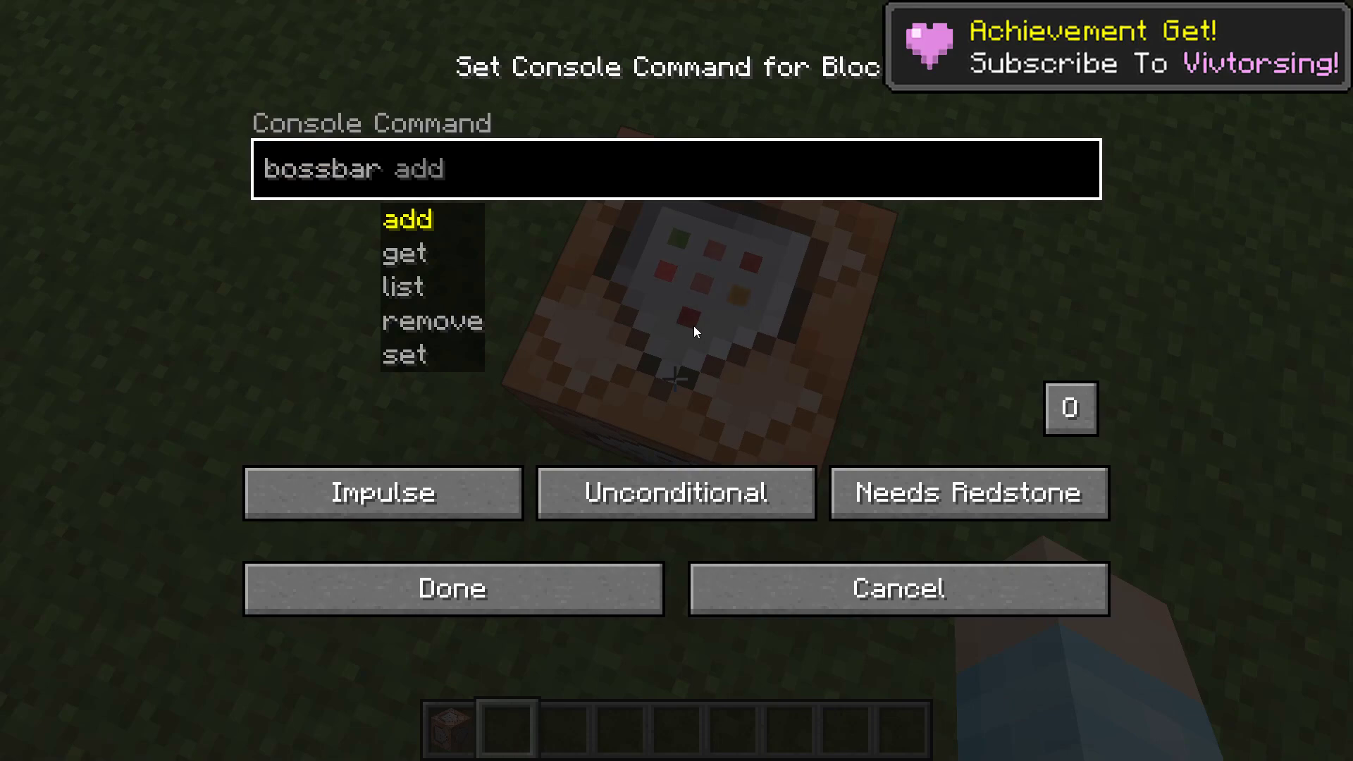
text(add )
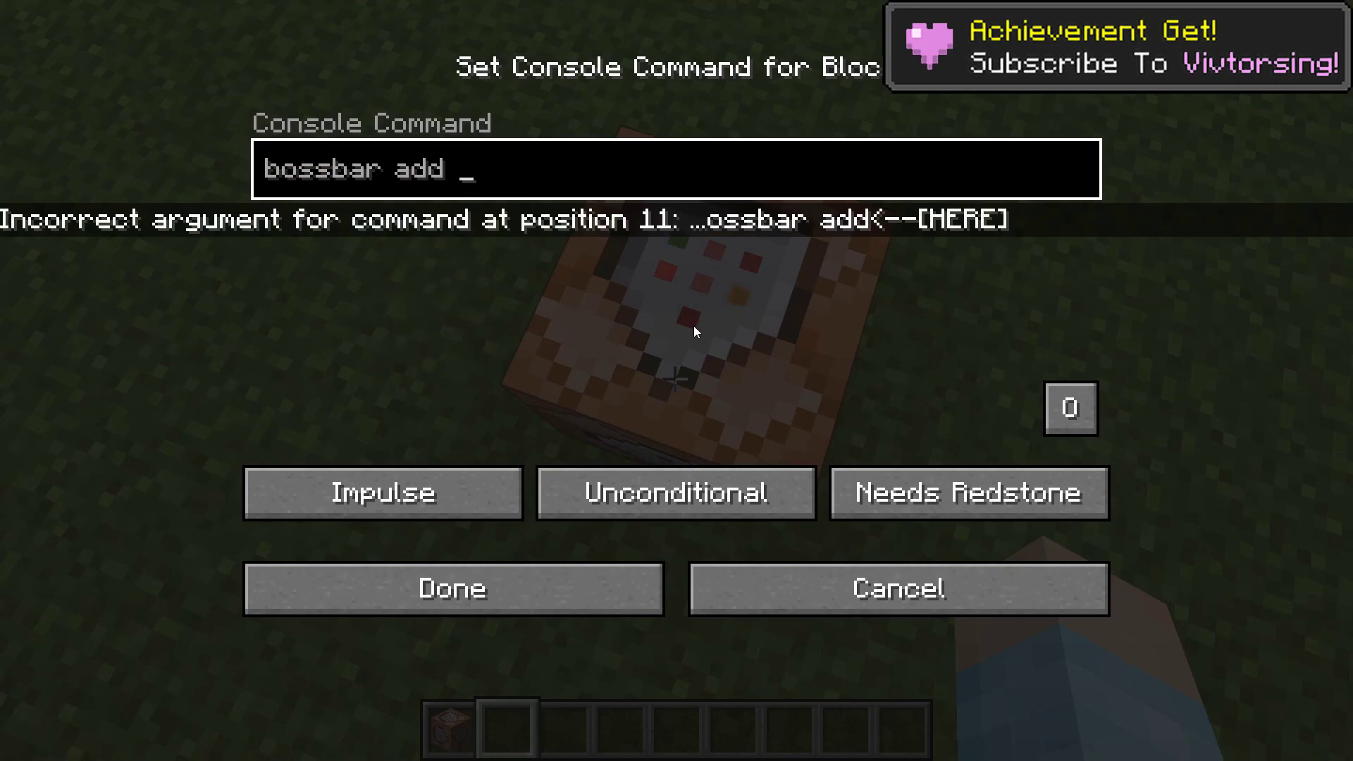
text(id)
key(BackSpace)
key(BackSpace)
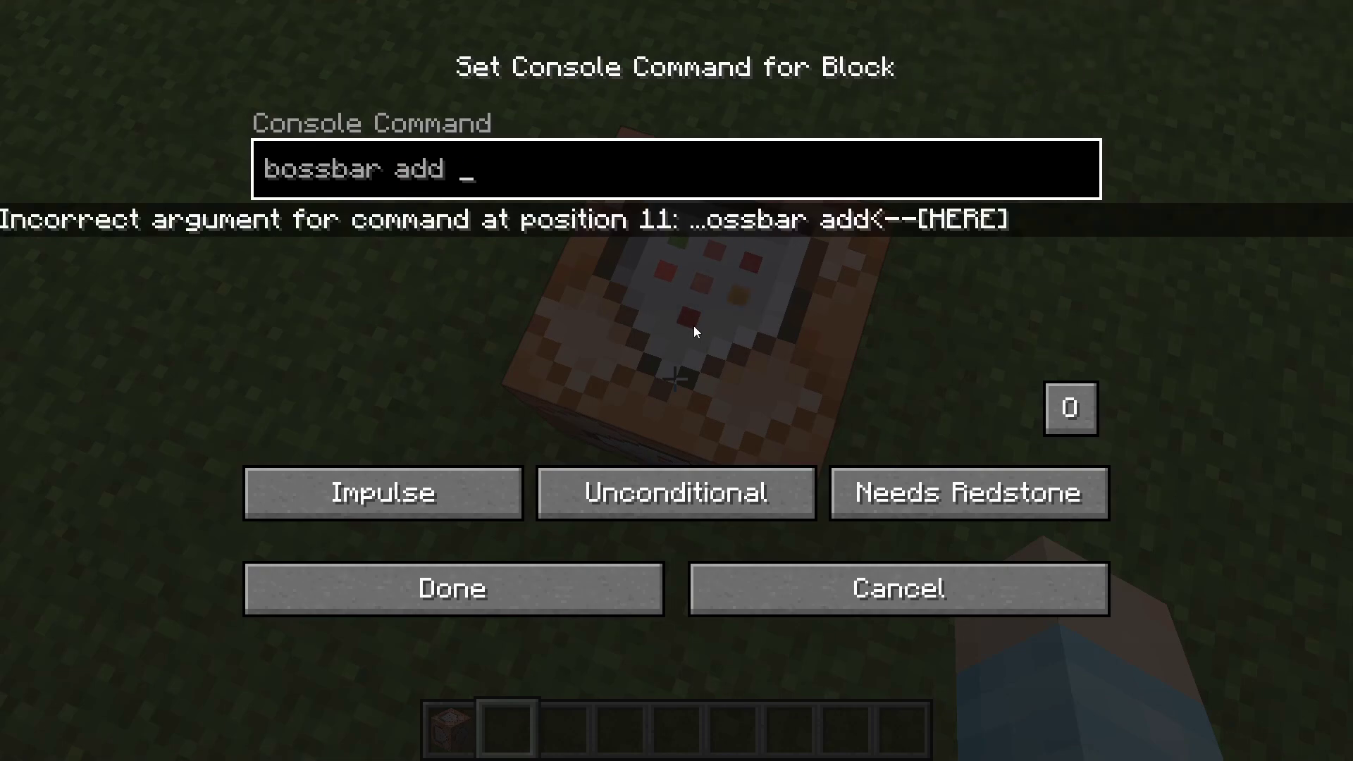
text(video)
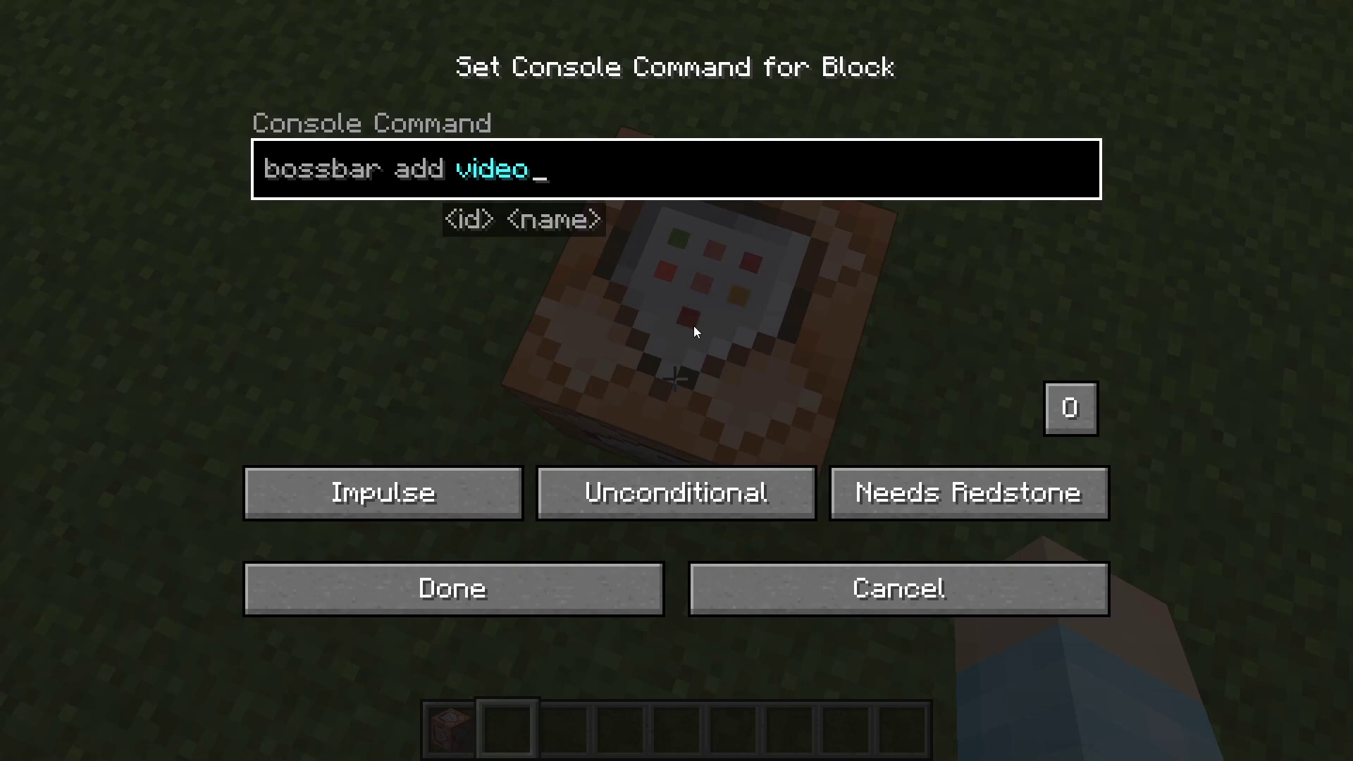
text( ")
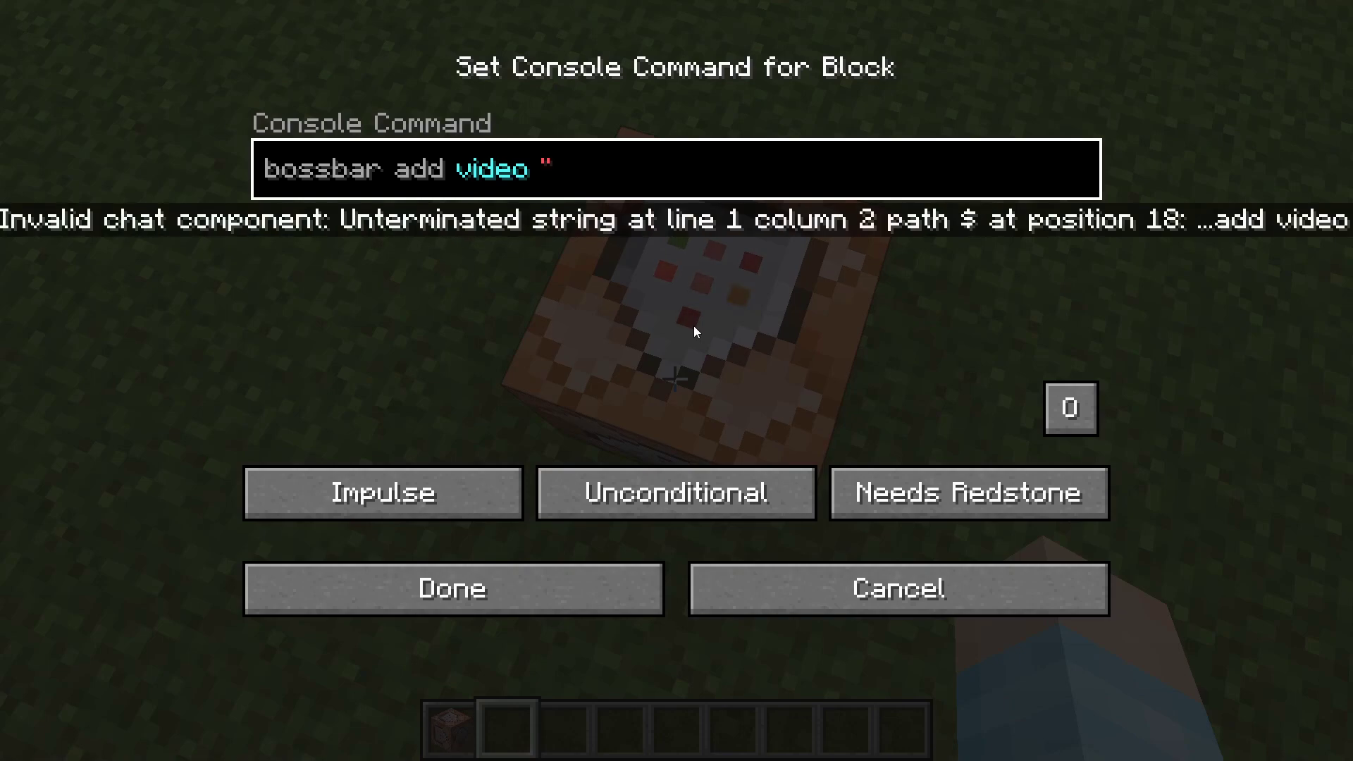
text(")
key(Left)
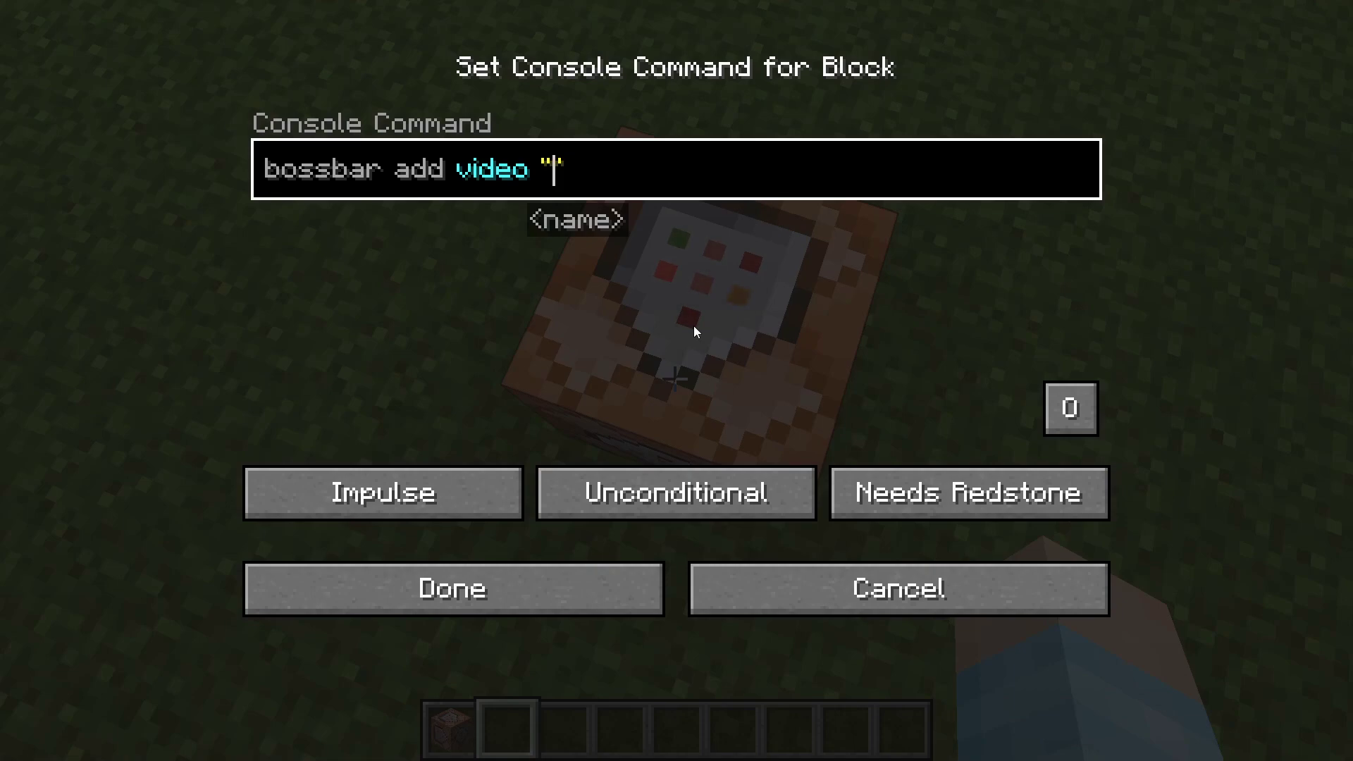
text(Subscrib)
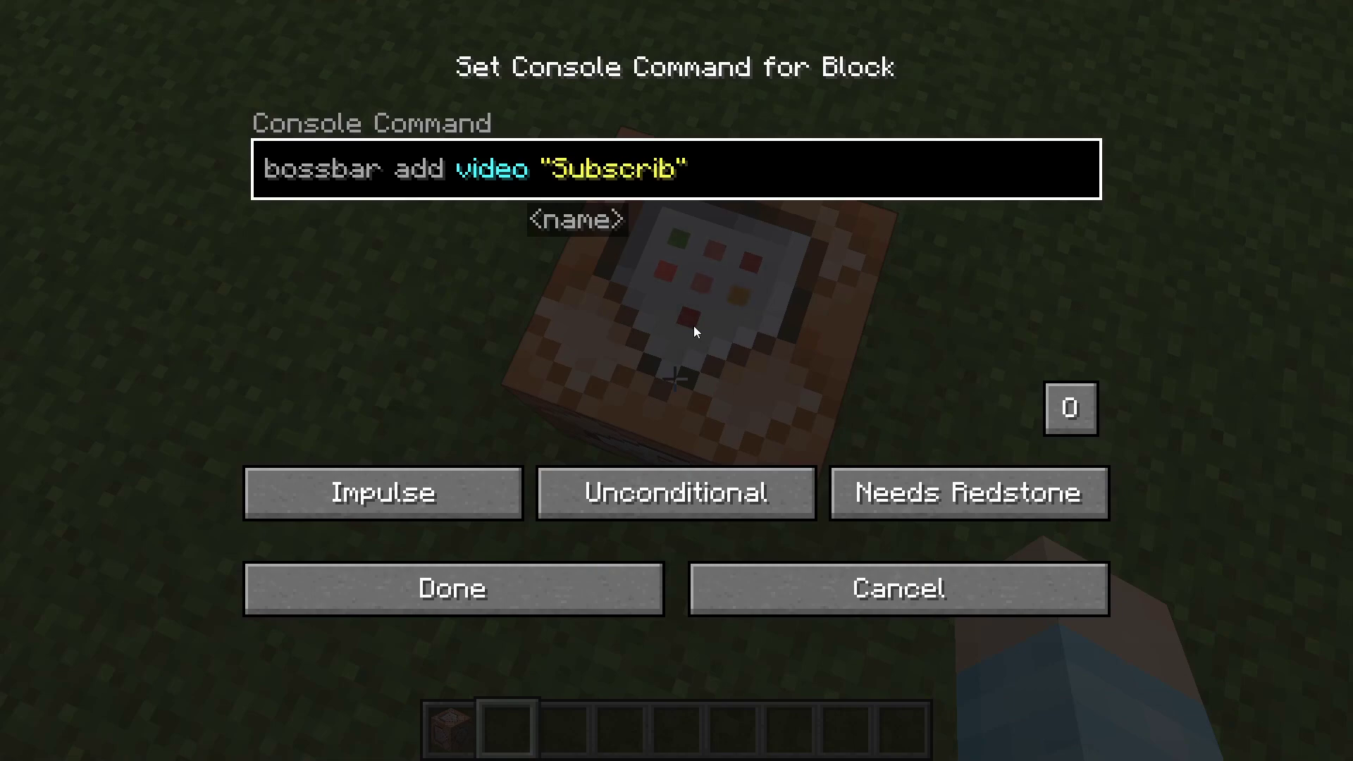
text(e)
key(Return)
Step: Get a lever from creative search, attach it to the command block, switch it on, and check the output
text(e)
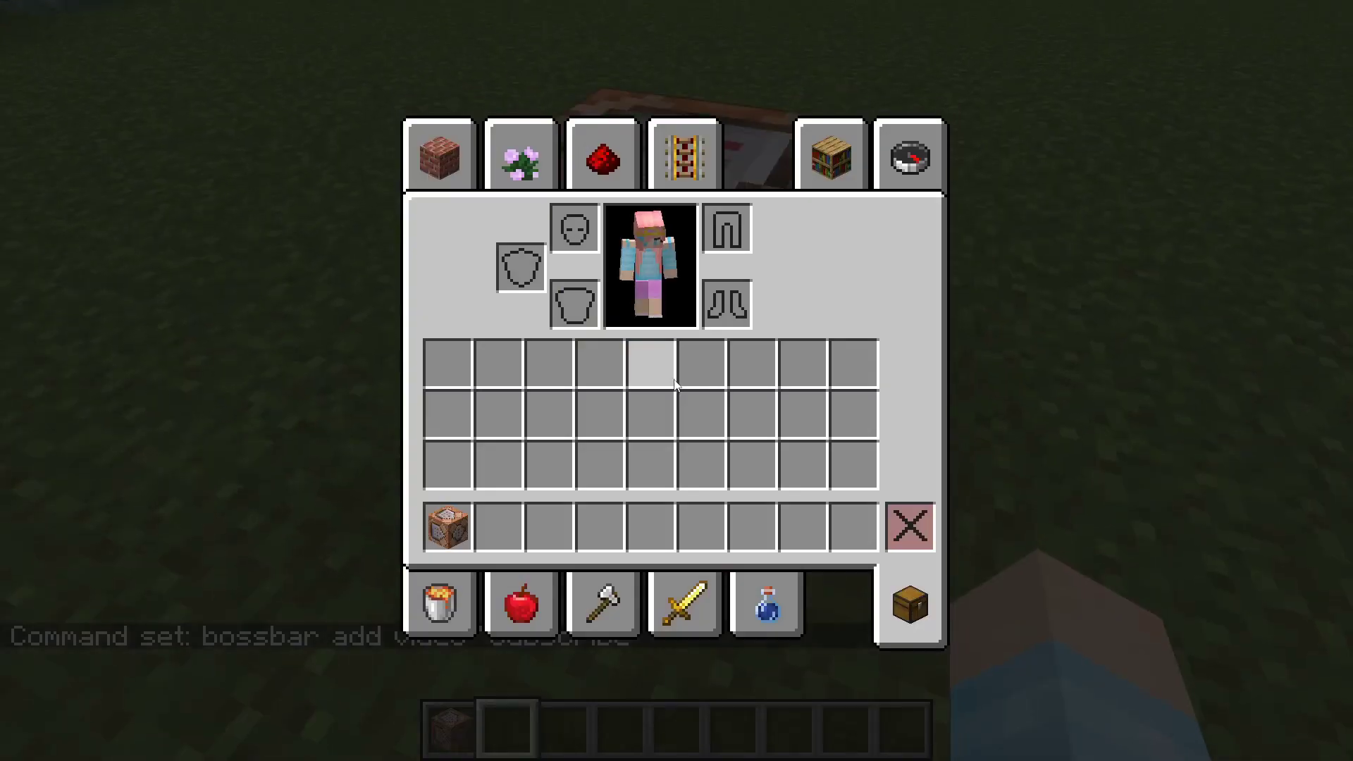
text(tlev)
click(447, 267)
click(501, 529)
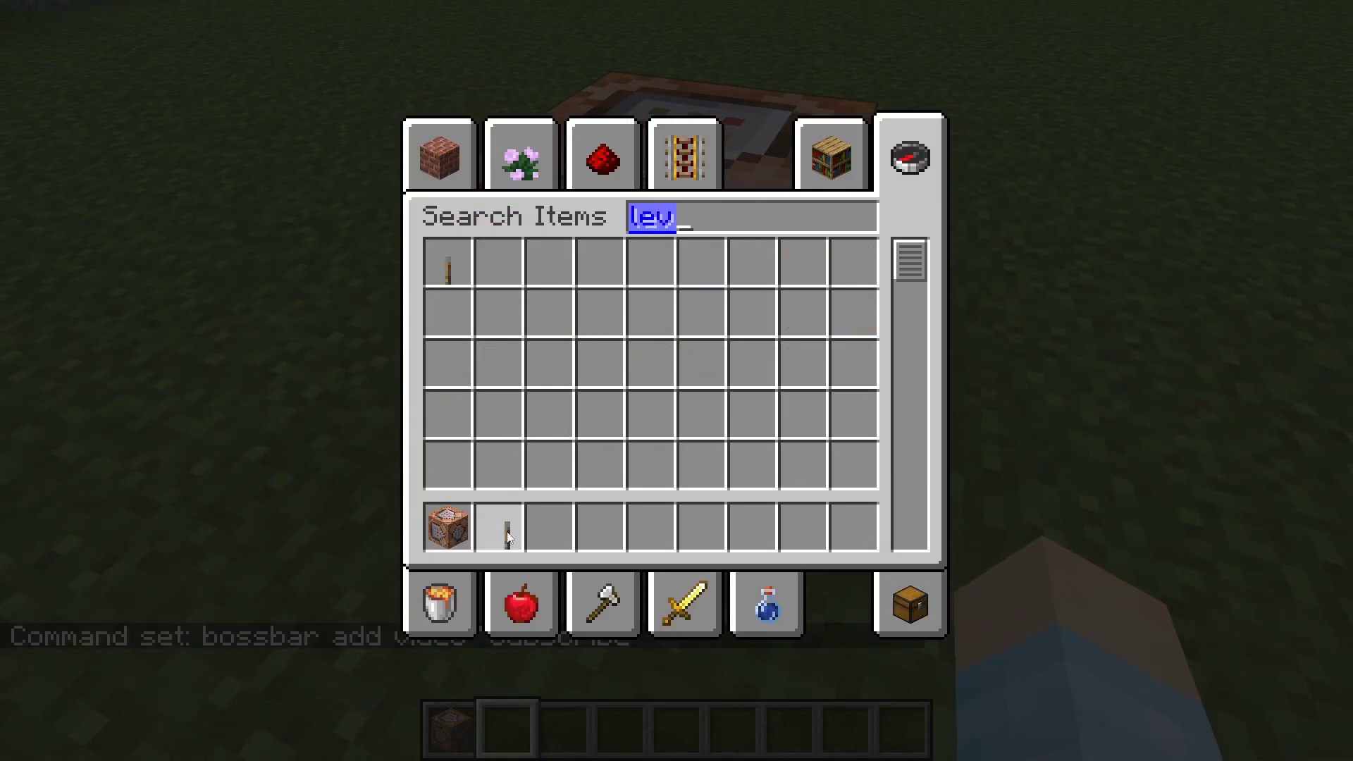
key(Escape)
right_click(677, 382)
right_click(677, 380)
scroll(678, 381, down, 1)
right_click(678, 380)
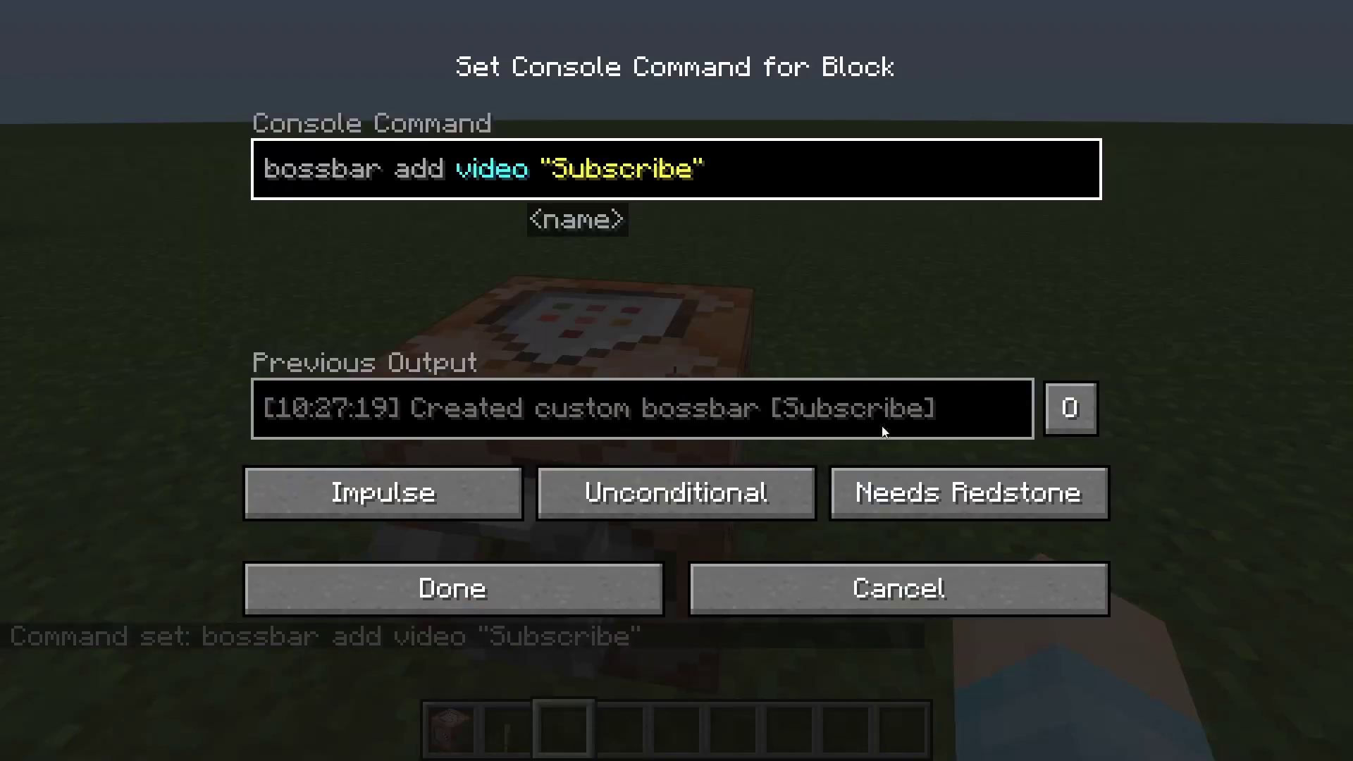
key(Escape)
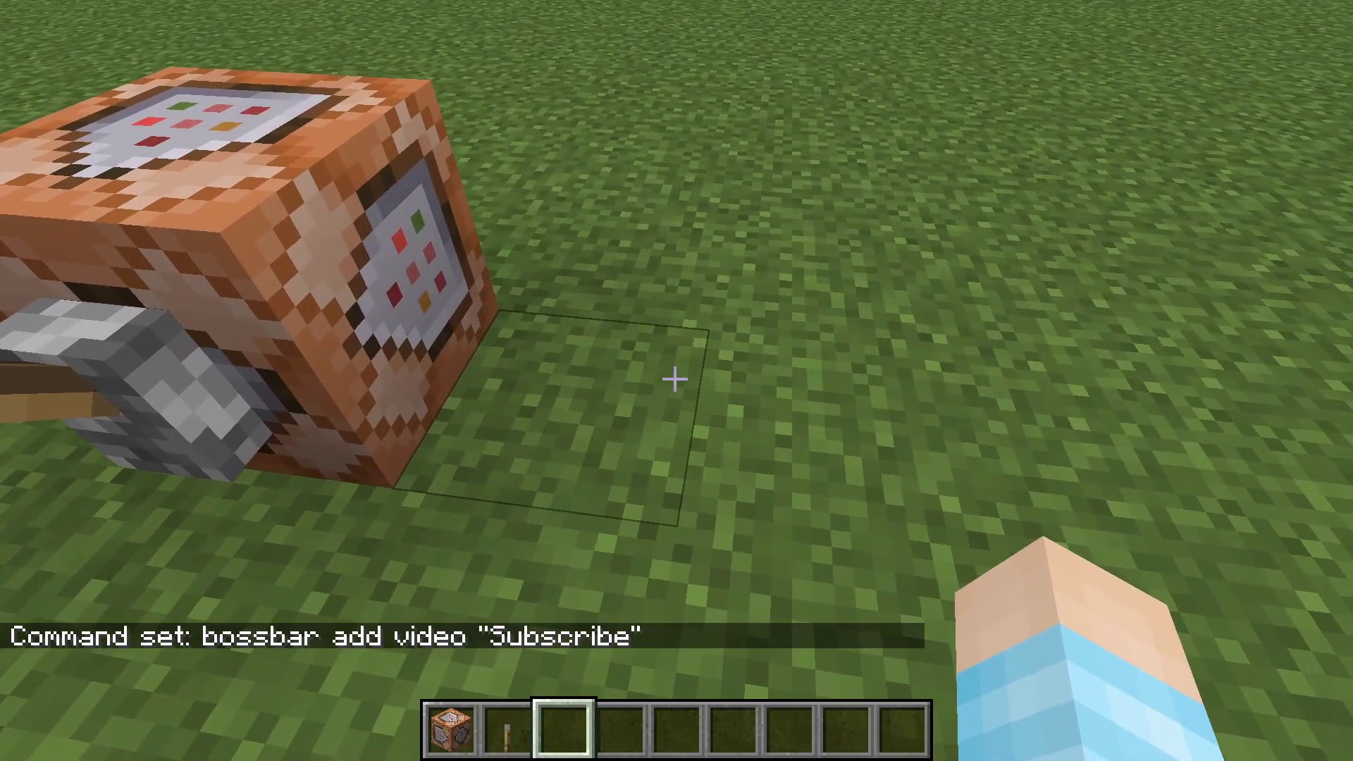
Step: Place a second command block holding 'bossbar set minecraft:video players @p'
key(1)
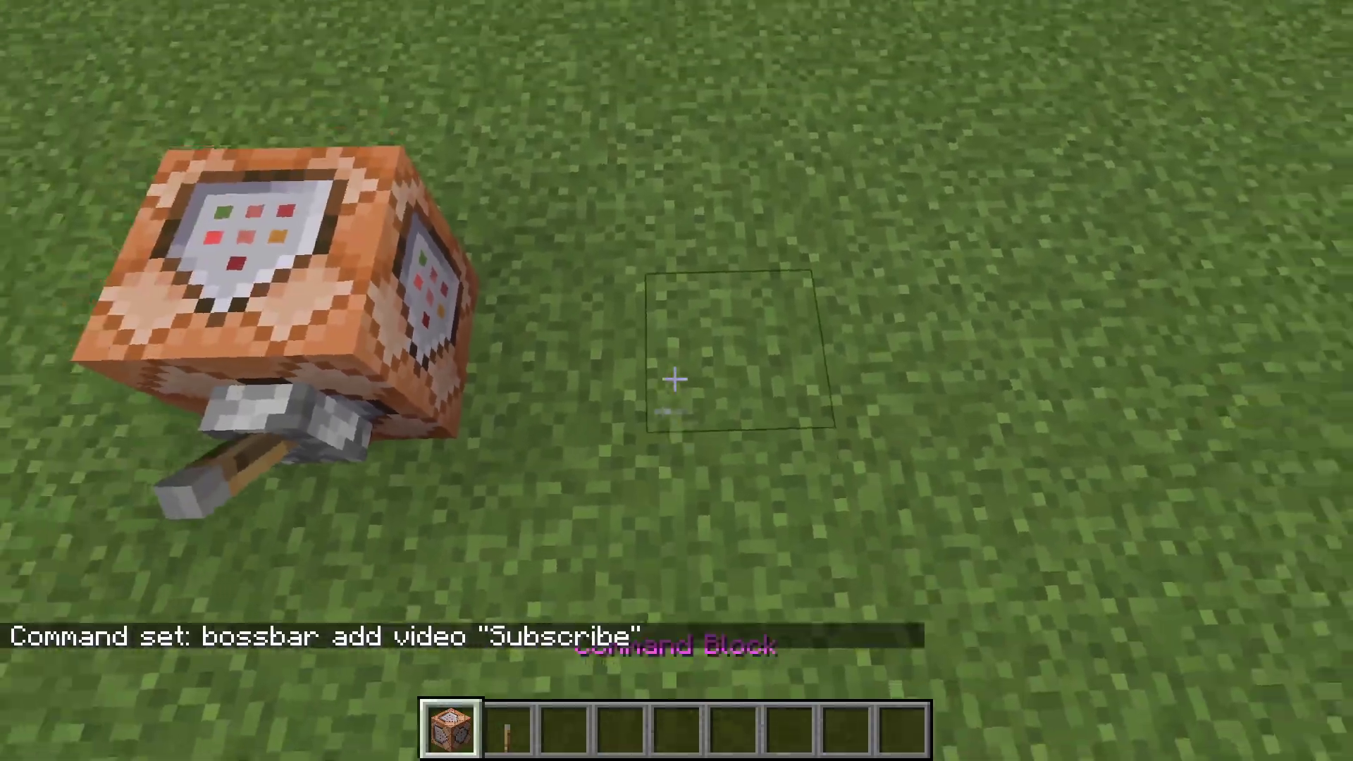
right_click(677, 381)
right_click(677, 380)
text(boss)
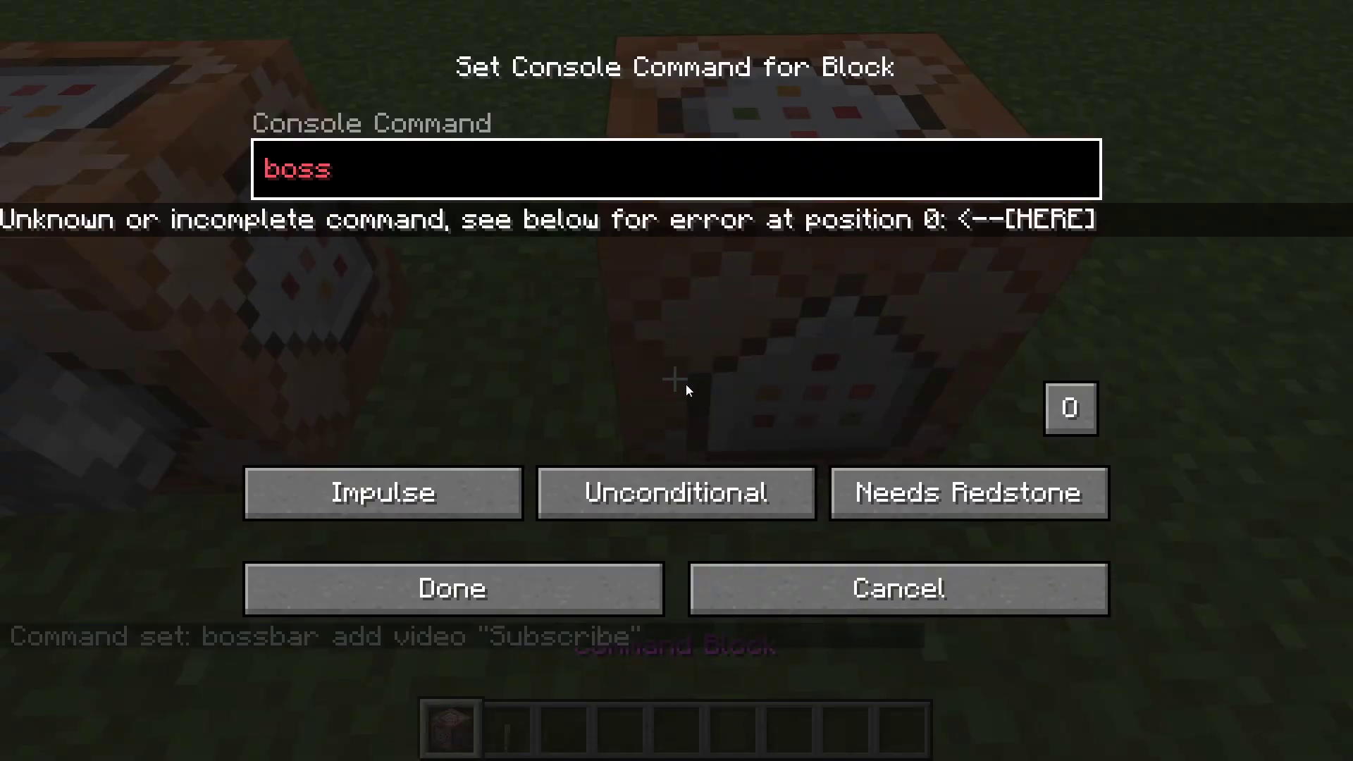
text(bar set)
key(Tab)
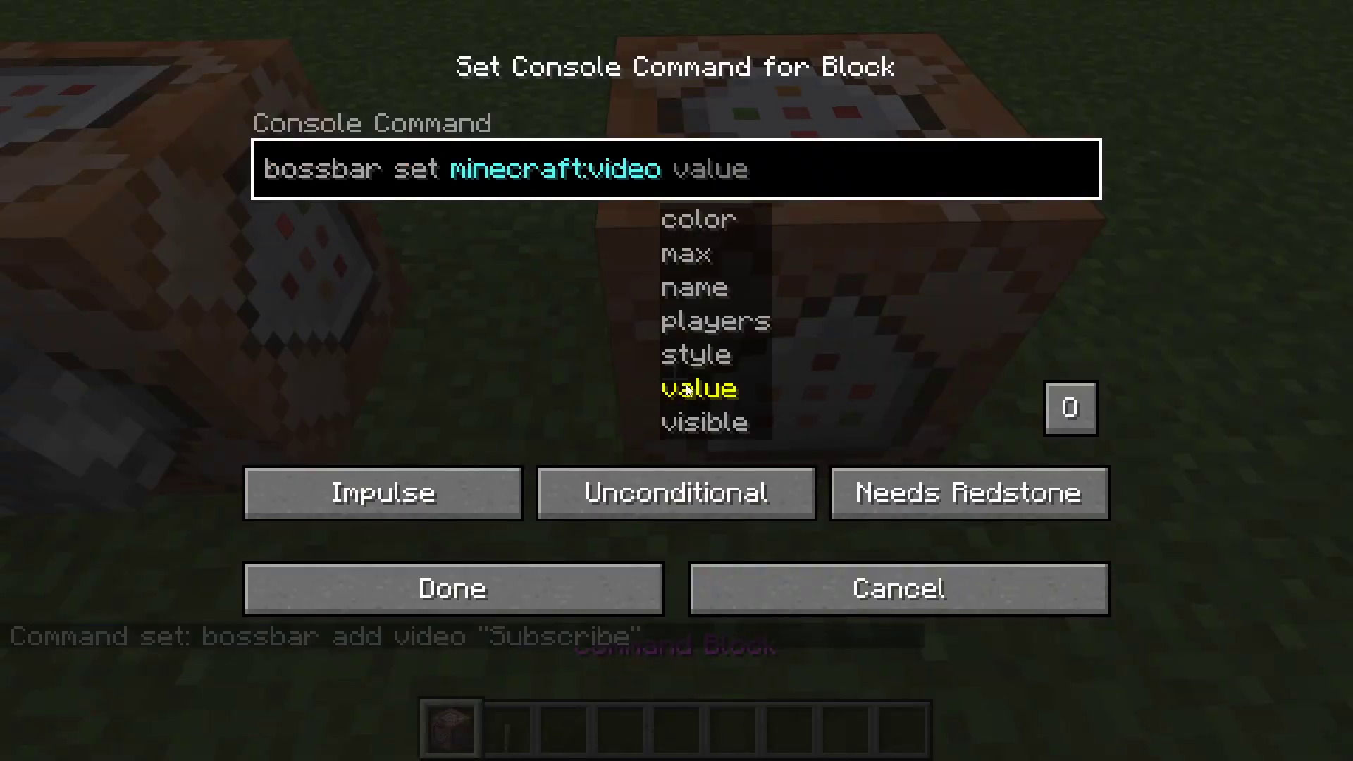
key(BackSpace)
key(BackSpace)
key(BackSpace)
key(BackSpace)
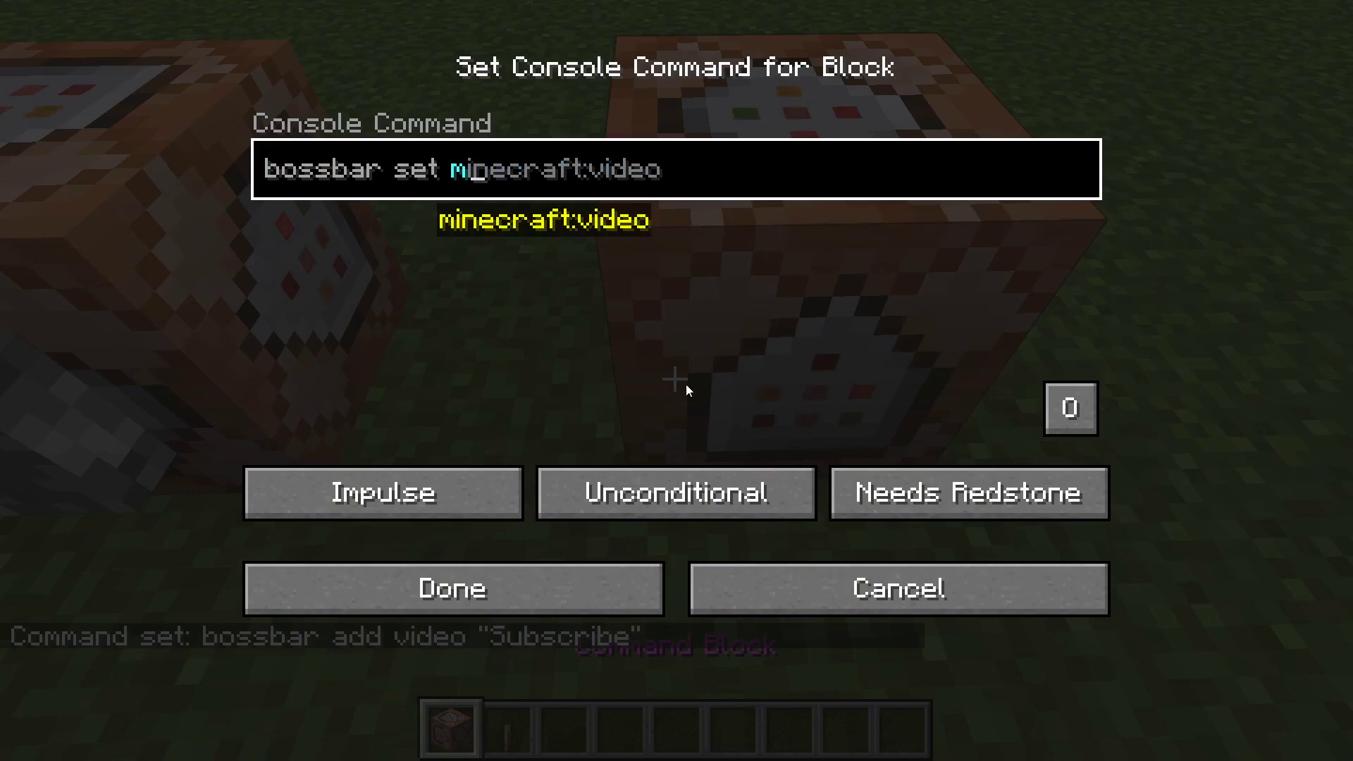
text(deo )
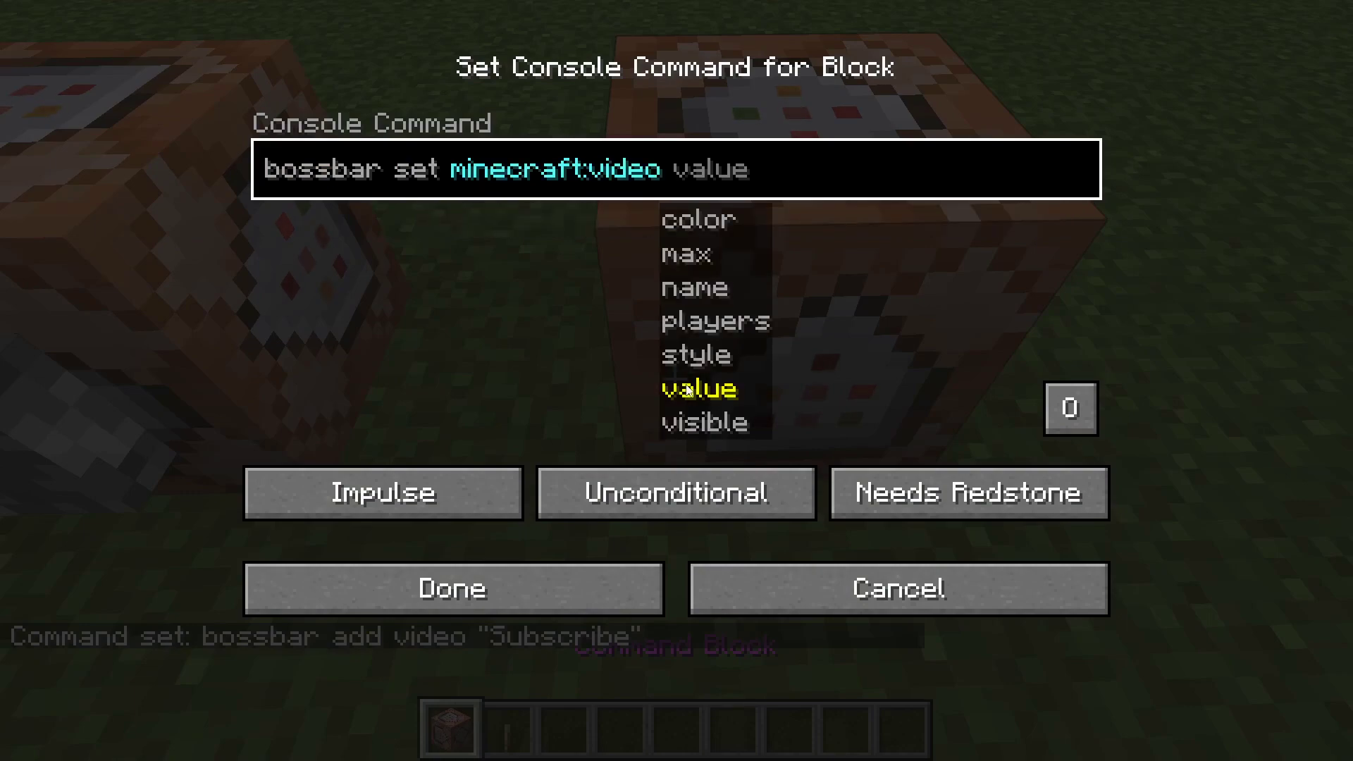
text(p0)
key(BackSpace)
key(BackSpace)
text(players )
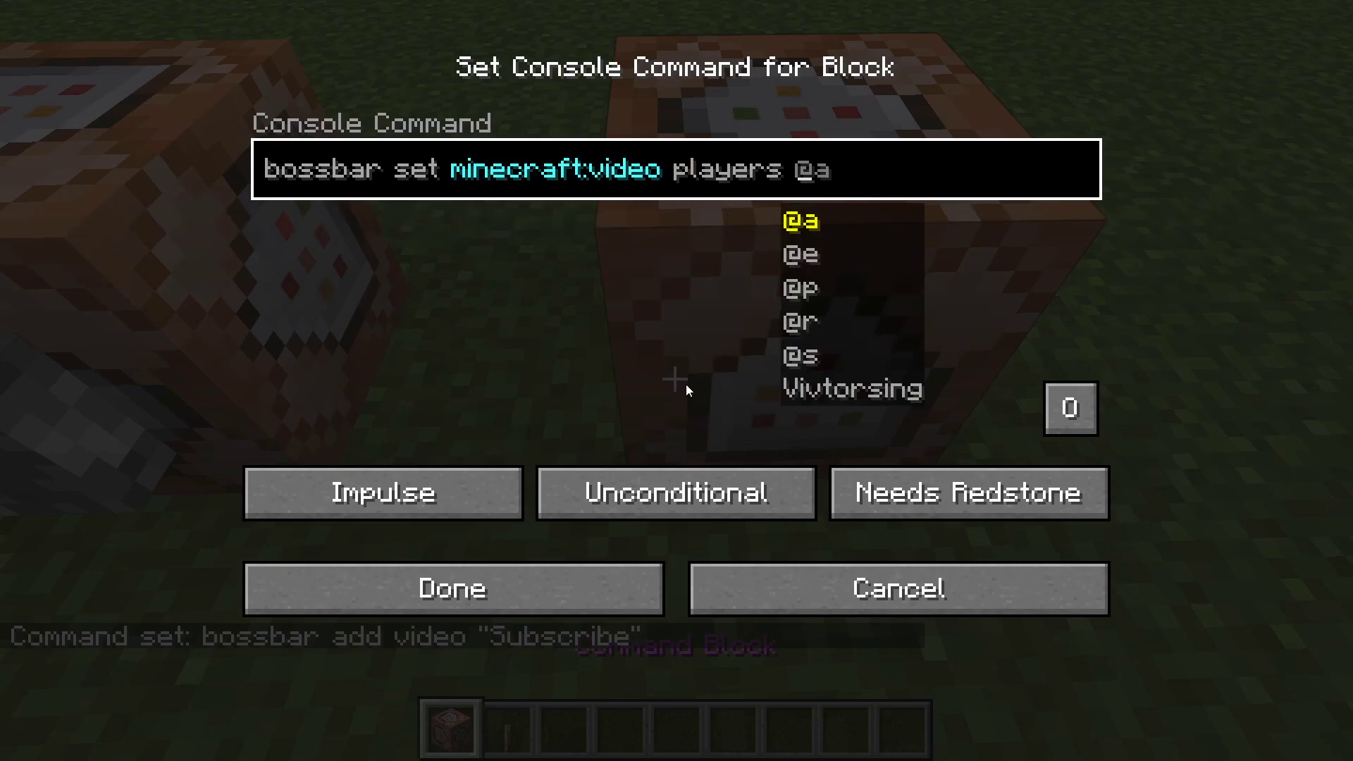
text(@p)
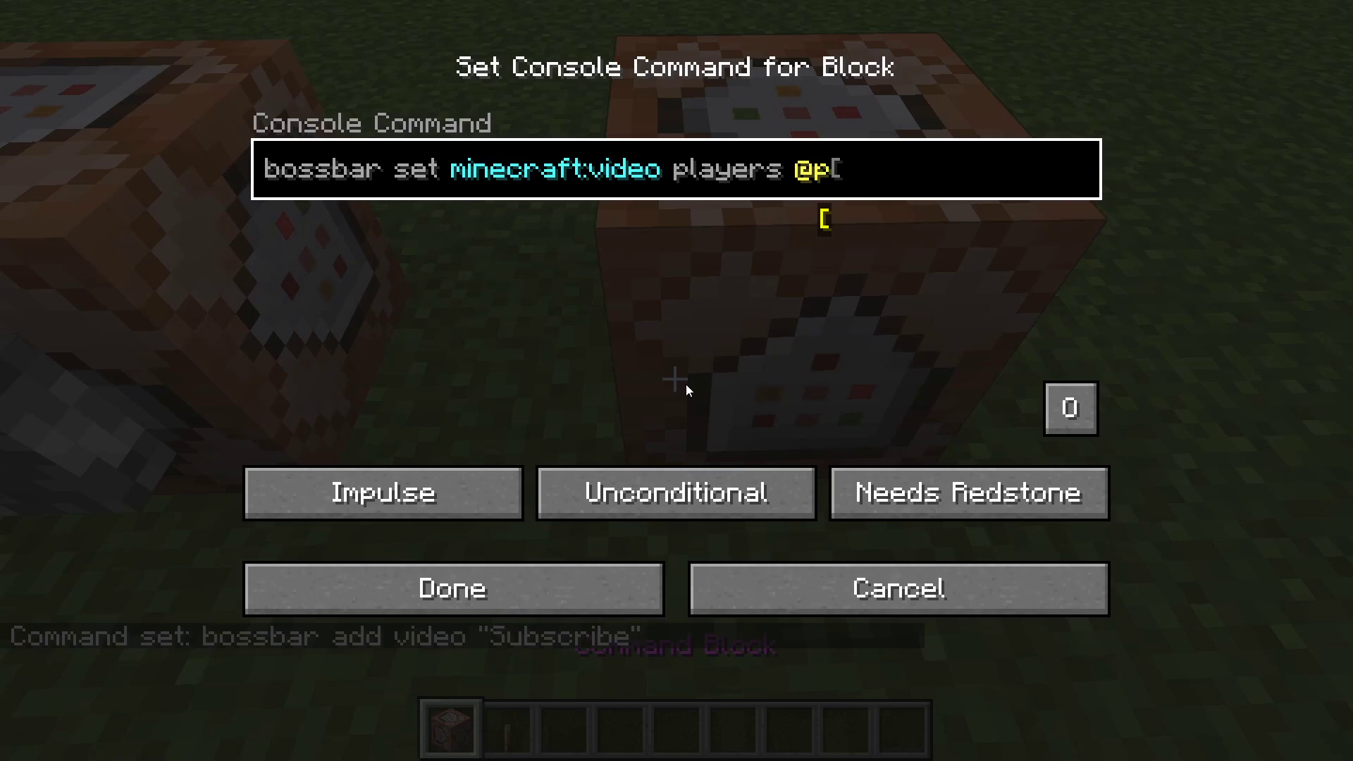
key(Return)
Step: Recheck the second command block, closing it without saving the stray letter
scroll(677, 380, down, 1)
right_click(677, 381)
text(d)
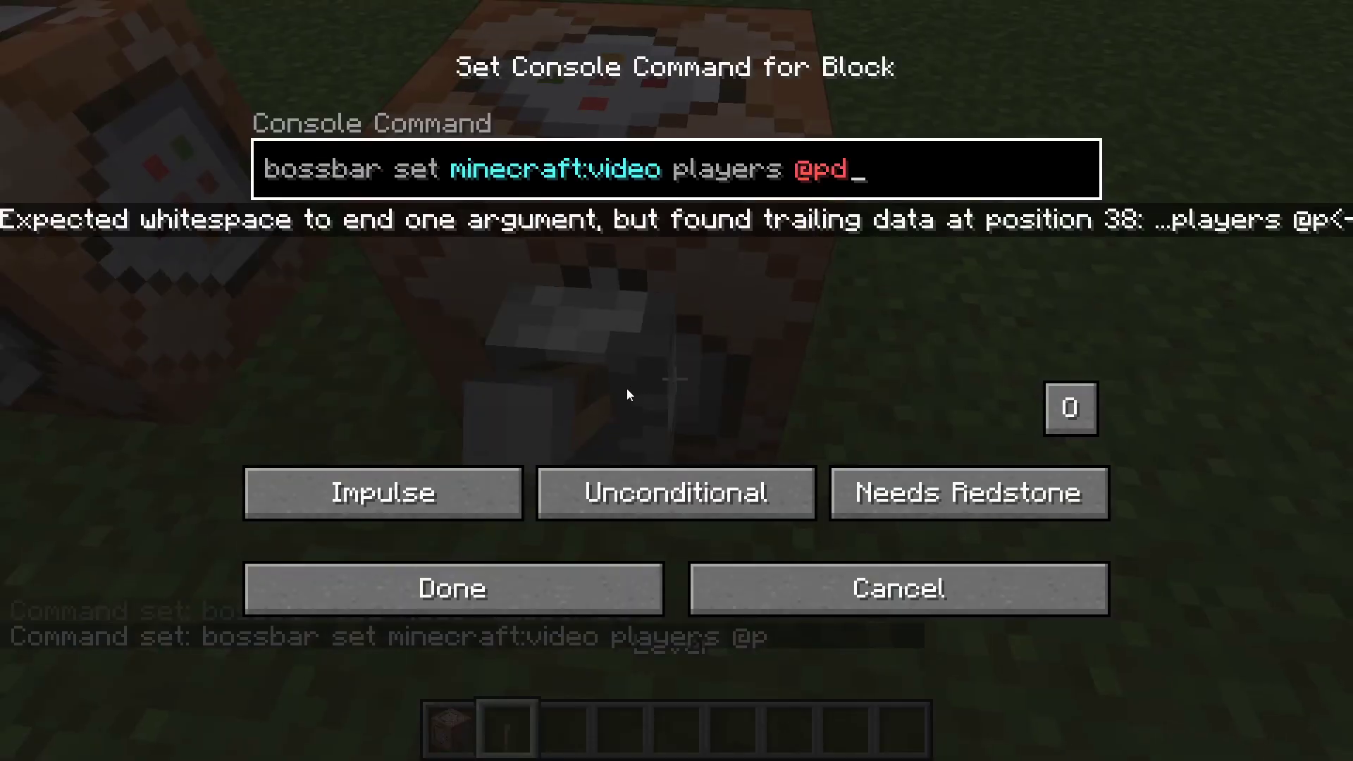
key(Escape)
scroll(676, 380, down, 1)
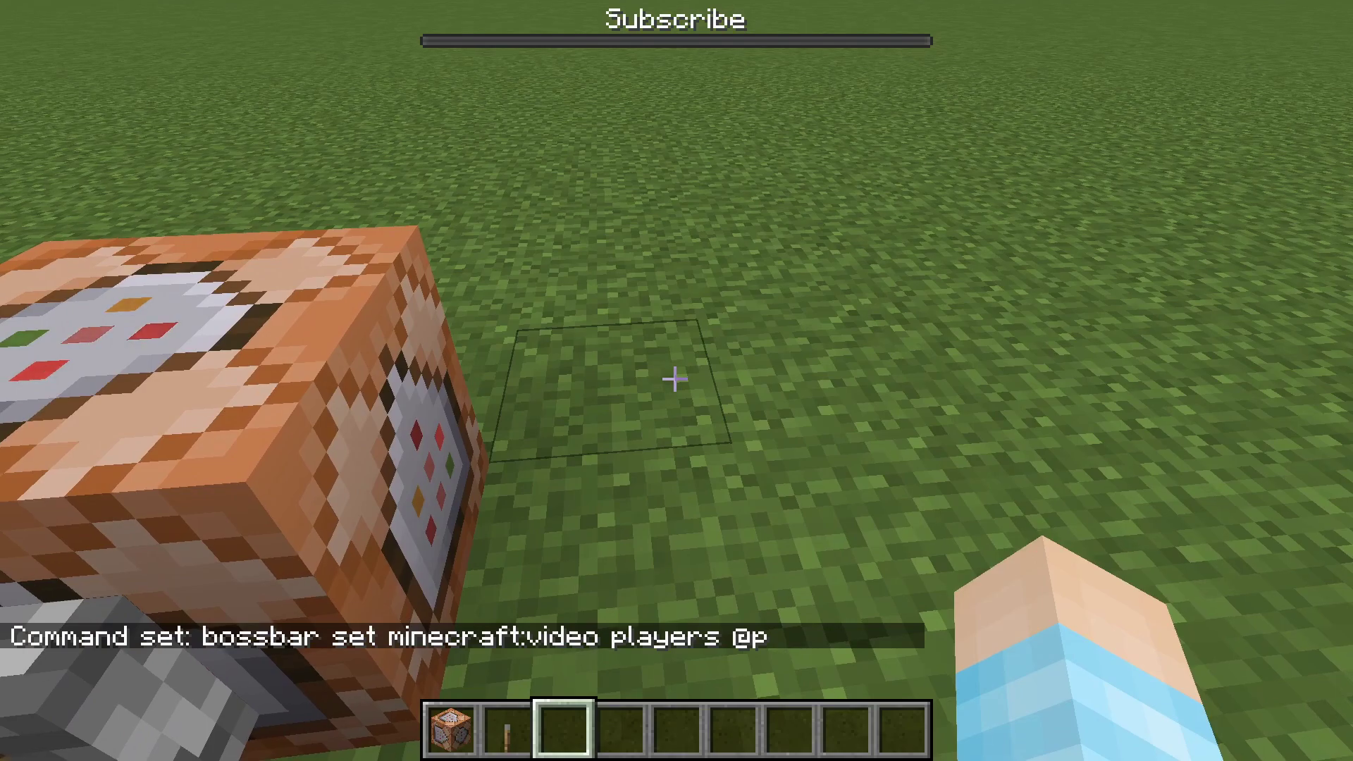
key(slash)
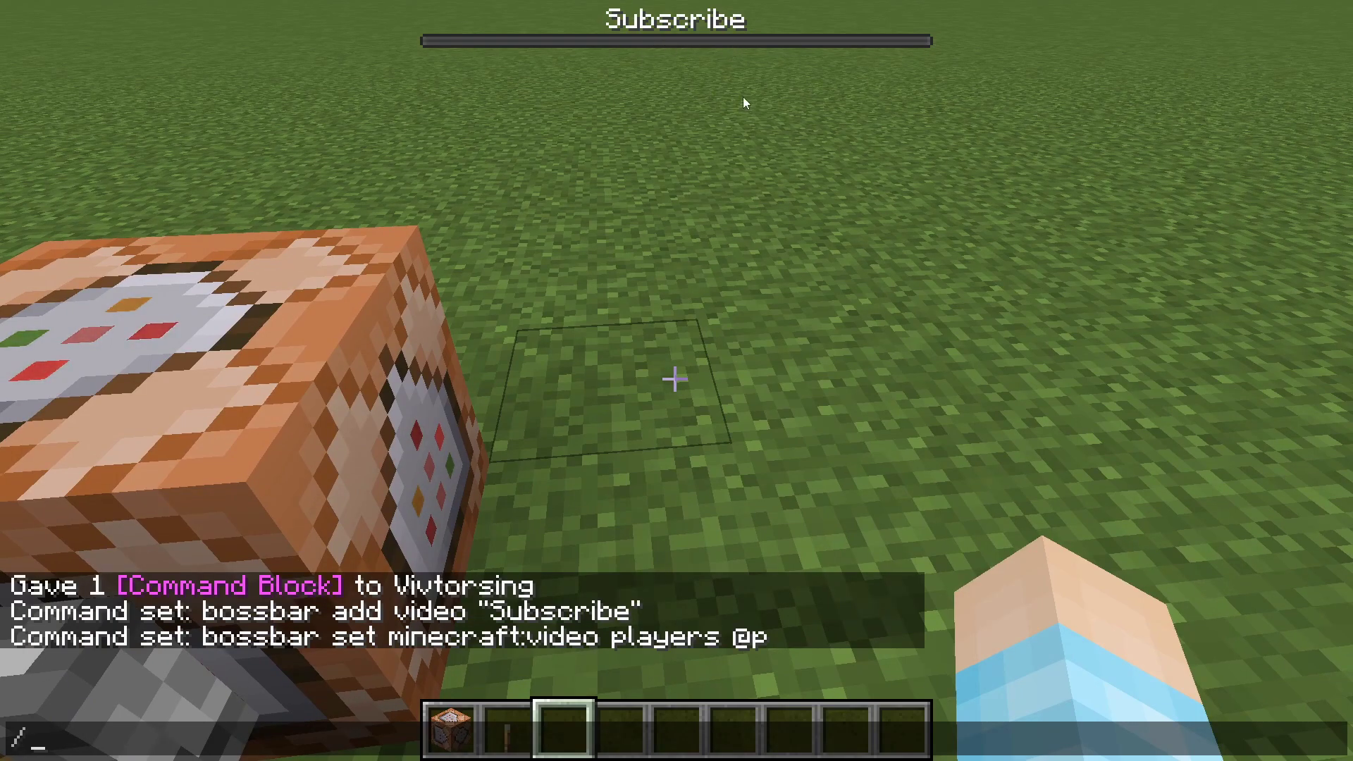
key(Escape)
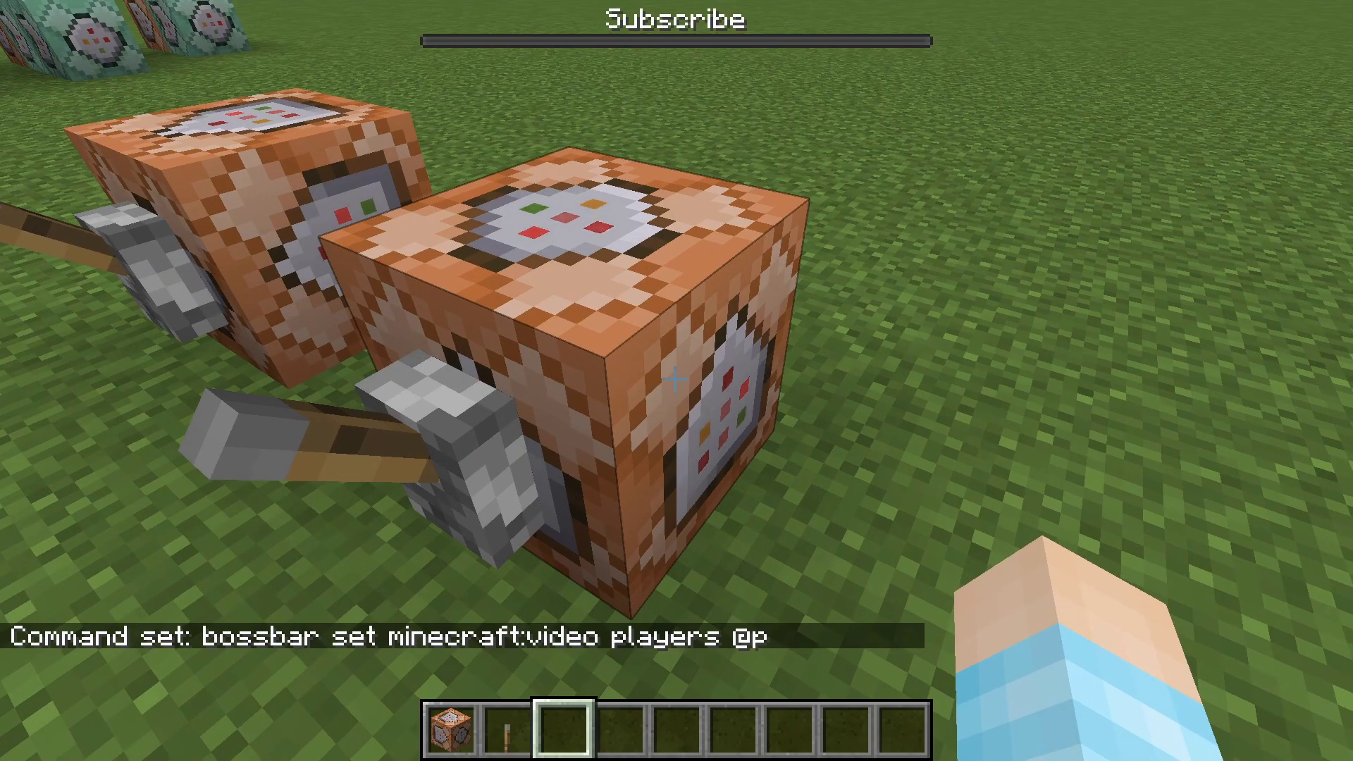
right_click(676, 380)
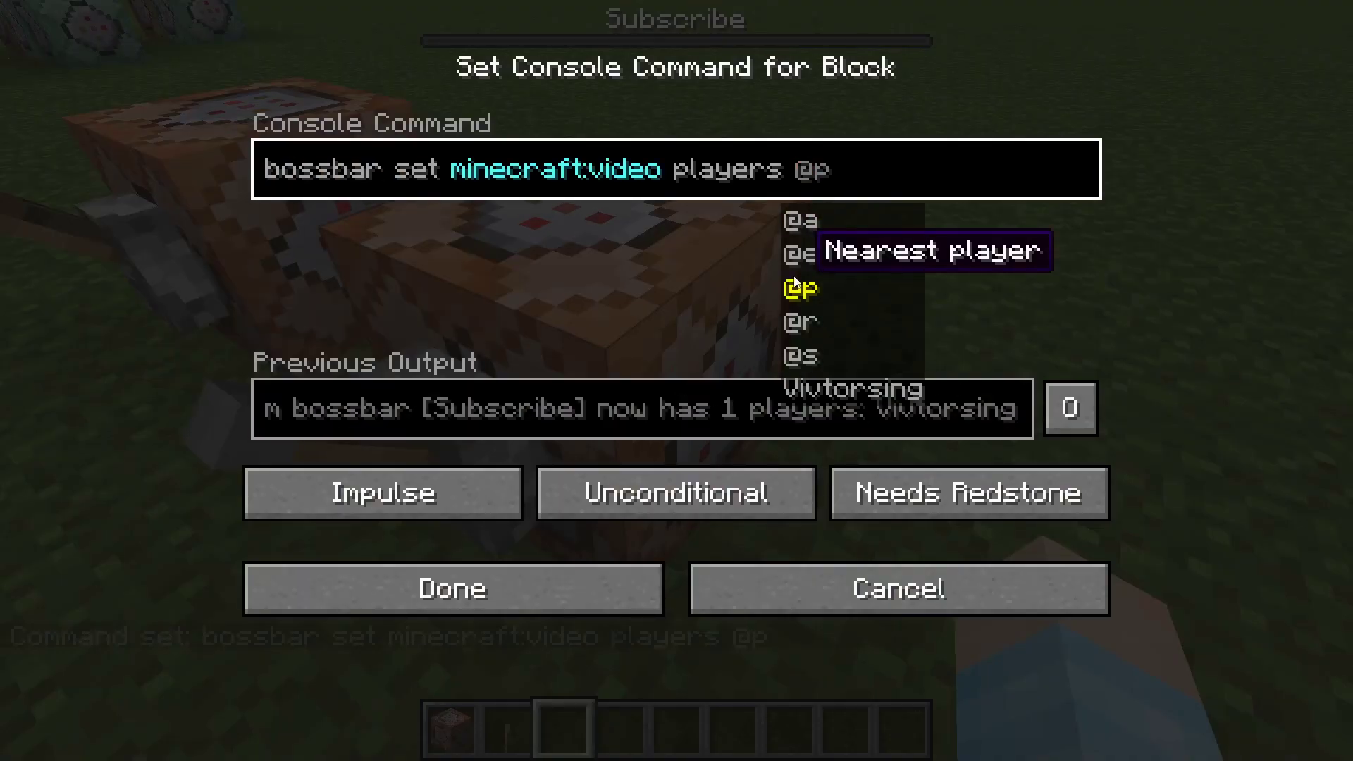
key(BackSpace)
key(BackSpace)
text(no)
key(Return)
right_click(674, 381)
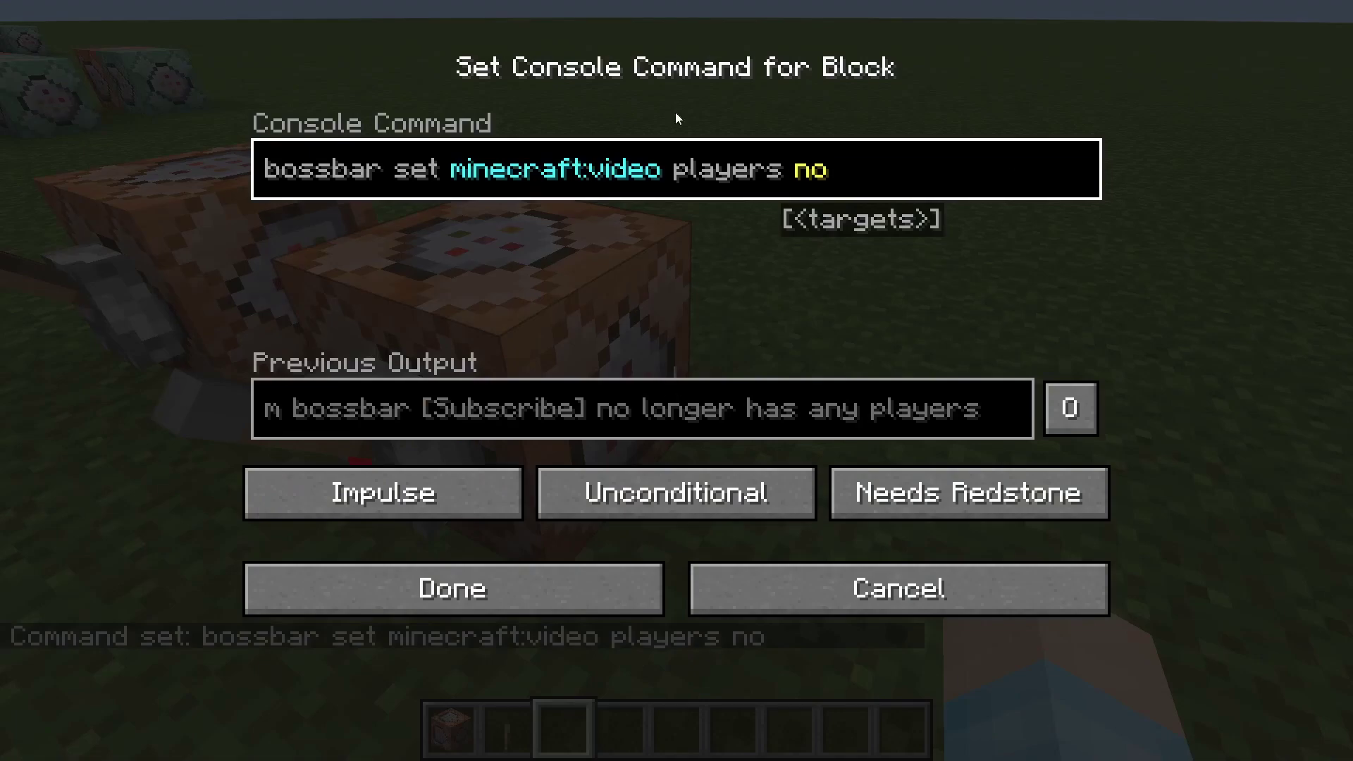
key(BackSpace)
key(BackSpace)
text(@)
key(BackSpace)
text(asdkasd)
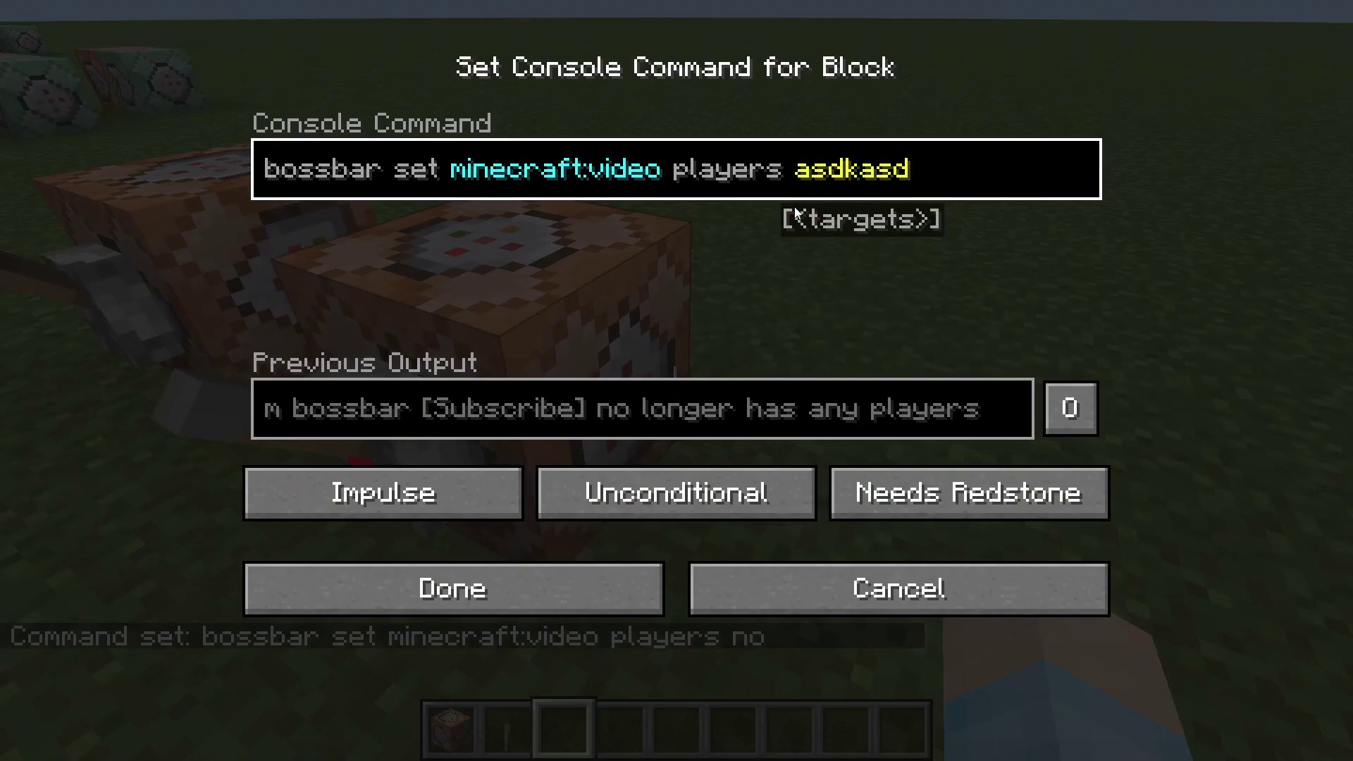
key(Return)
right_click(676, 380)
key(BackSpace)
key(BackSpace)
key(BackSpace)
key(BackSpace)
key(BackSpace)
key(BackSpace)
key(BackSpace)
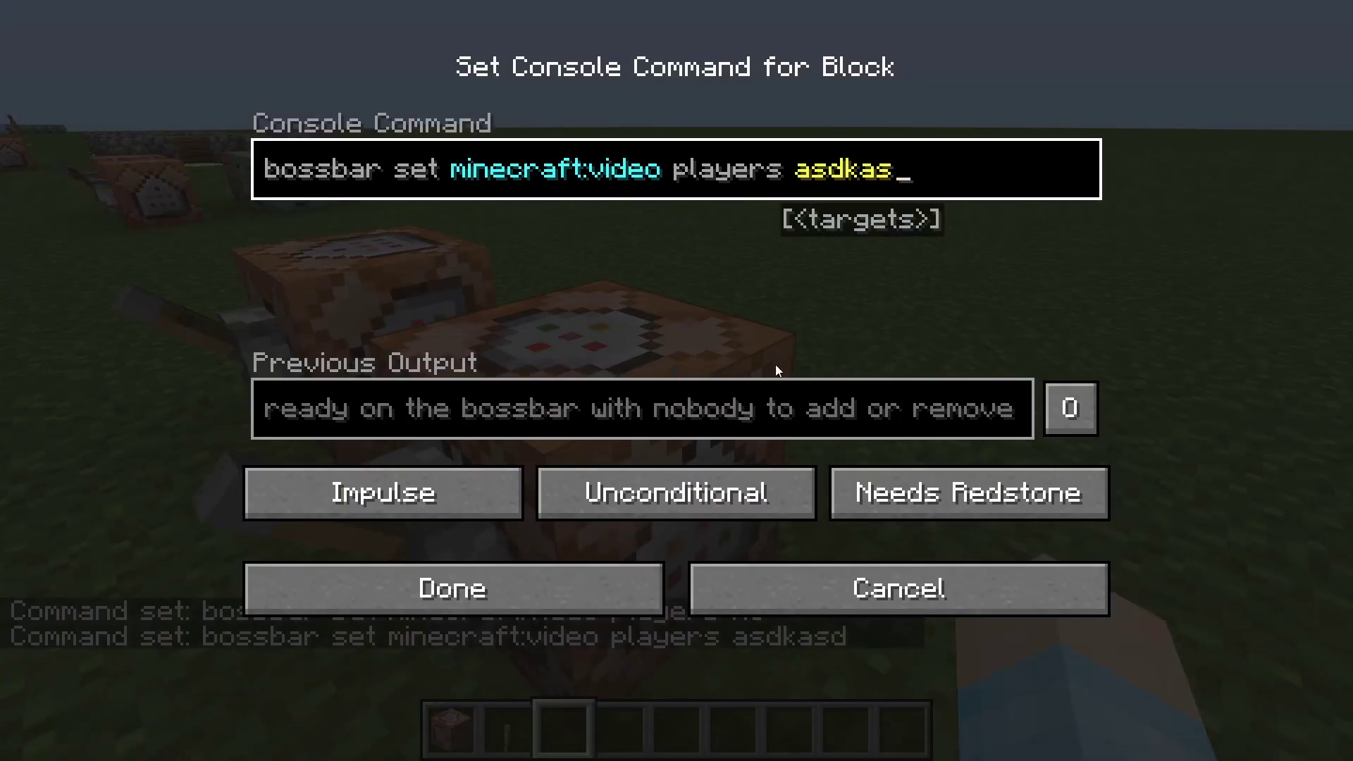
text(@p)
key(Return)
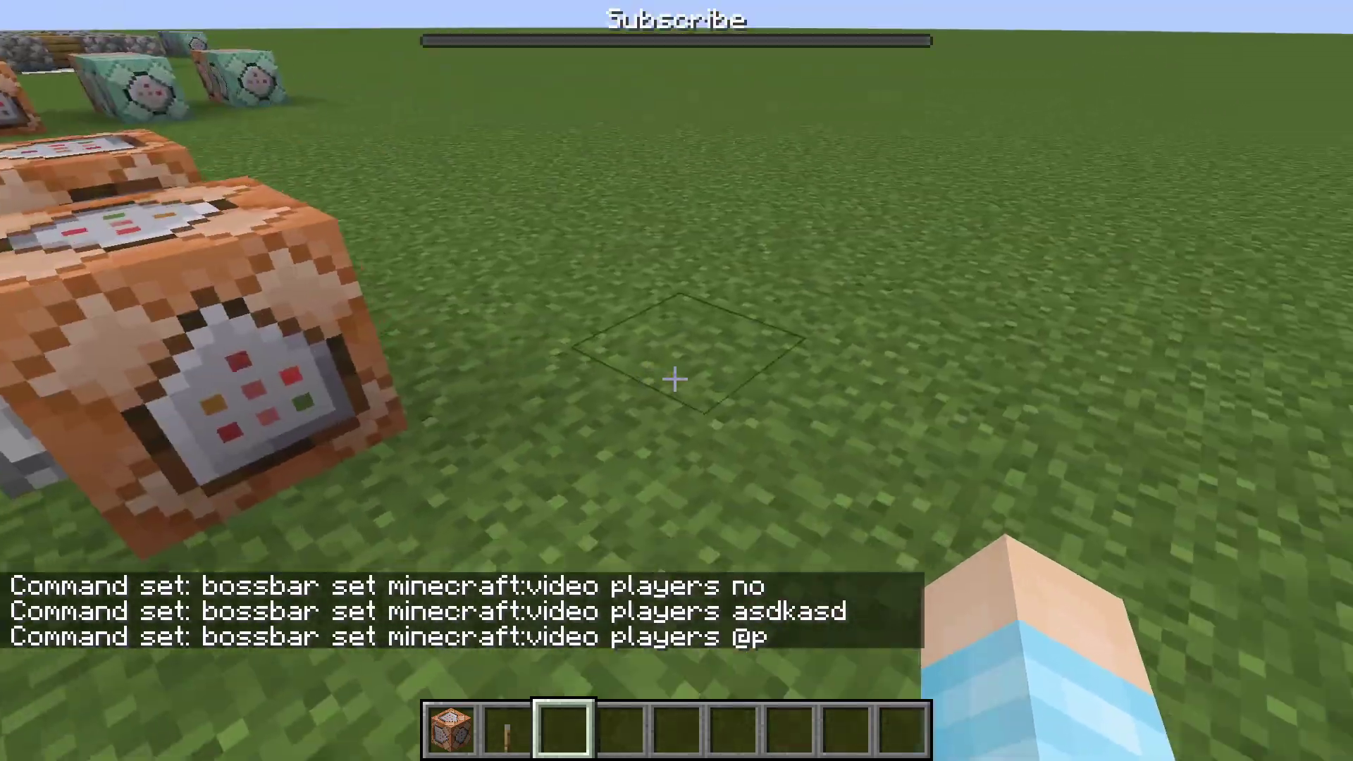
Step: Put Oak Fence in hotbar slot 3 and Stone in hotbar slot 4
text(efence)
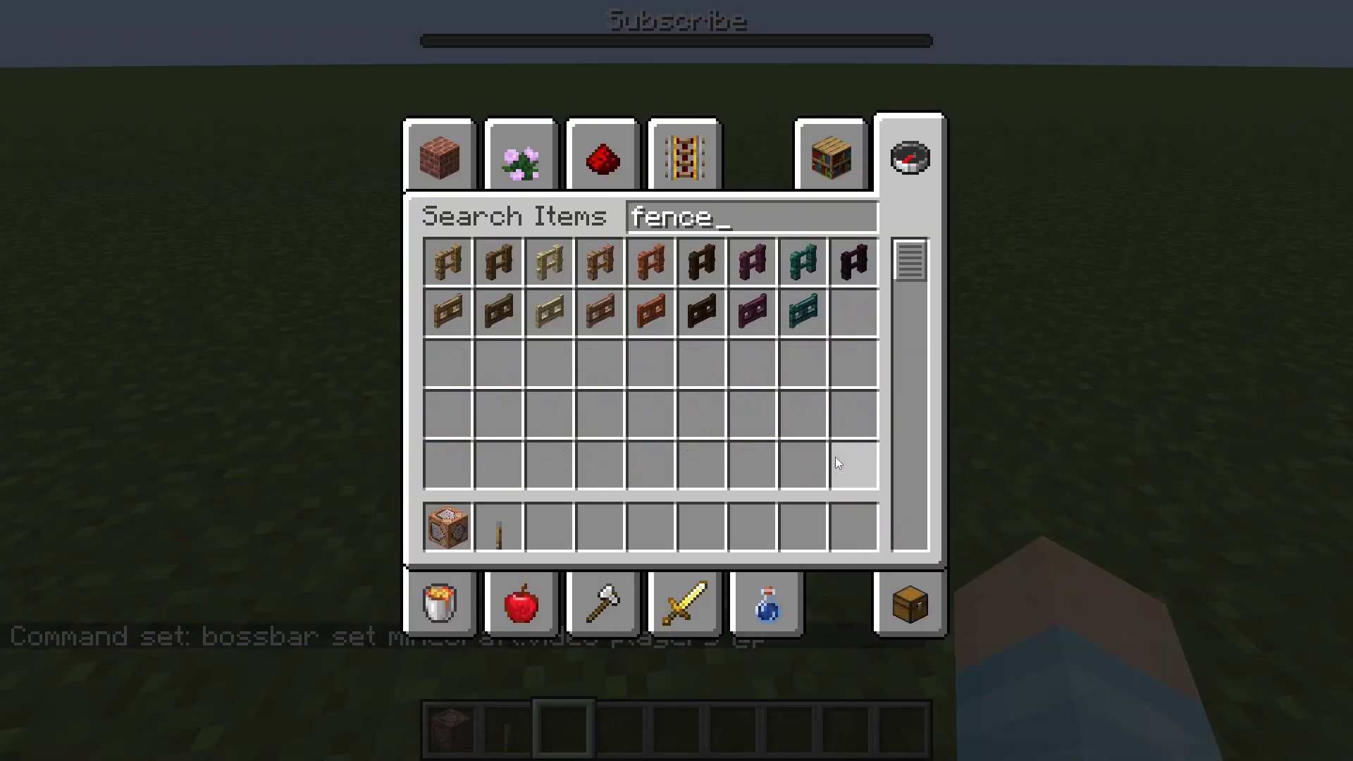
click(449, 262)
key(ctrl+a)
click(550, 527)
key(BackSpace)
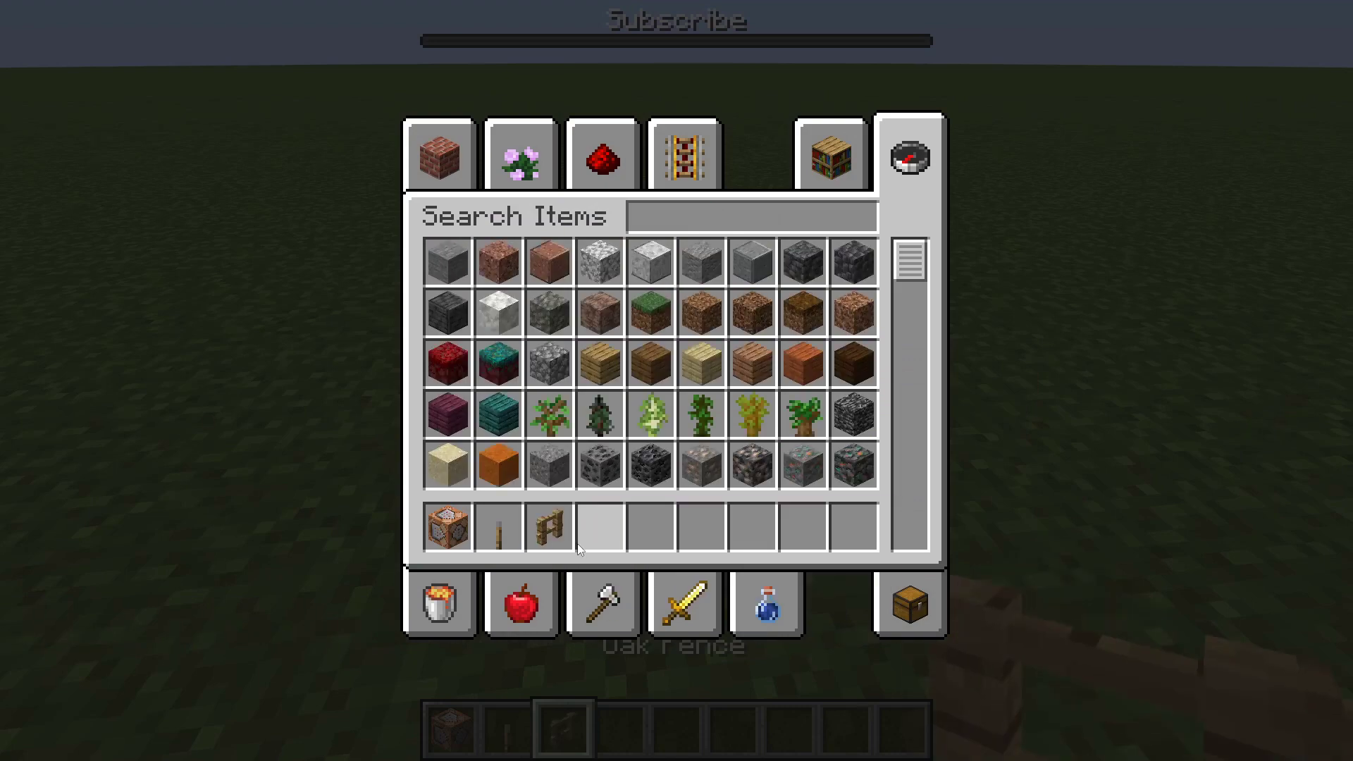
click(552, 311)
click(599, 527)
key(e)
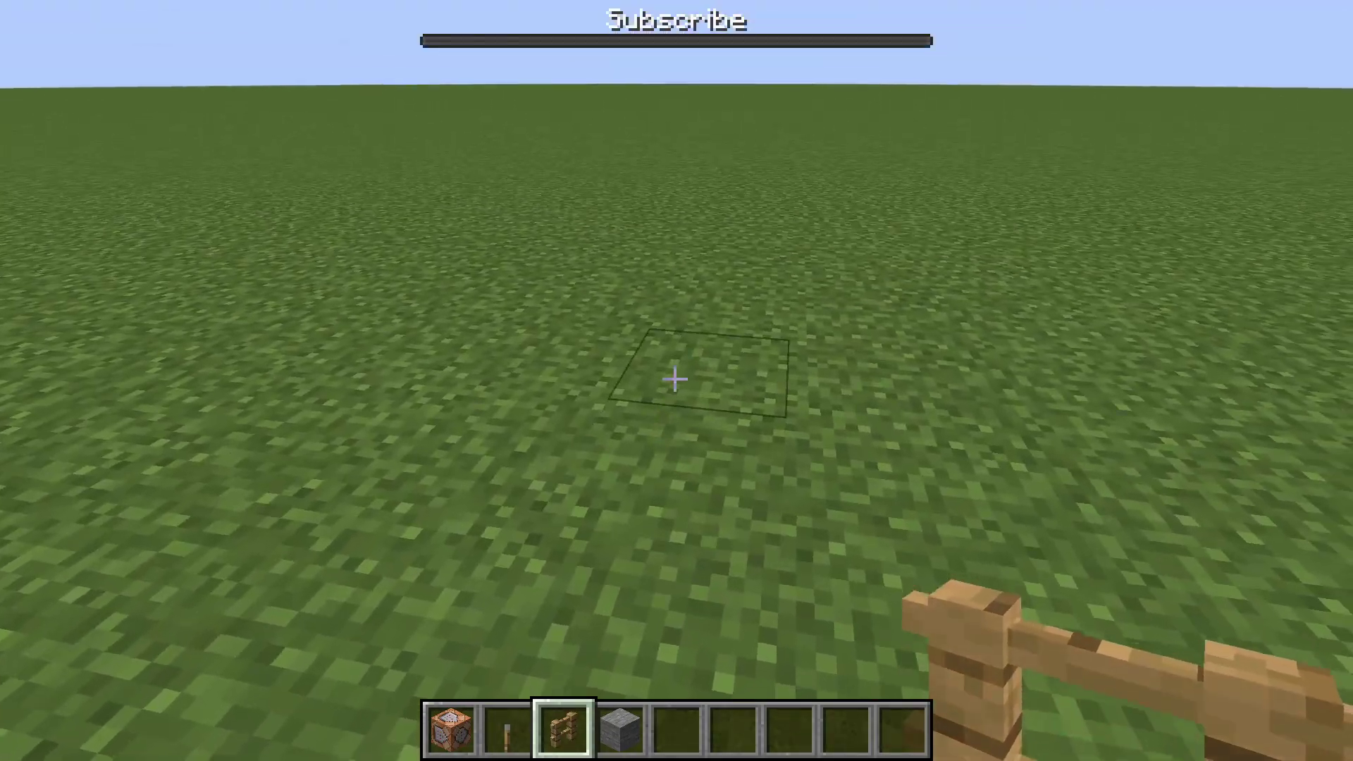
Step: Build a square oak fence pen on the grass
right_click(676, 380)
right_click(675, 379)
right_click(675, 380)
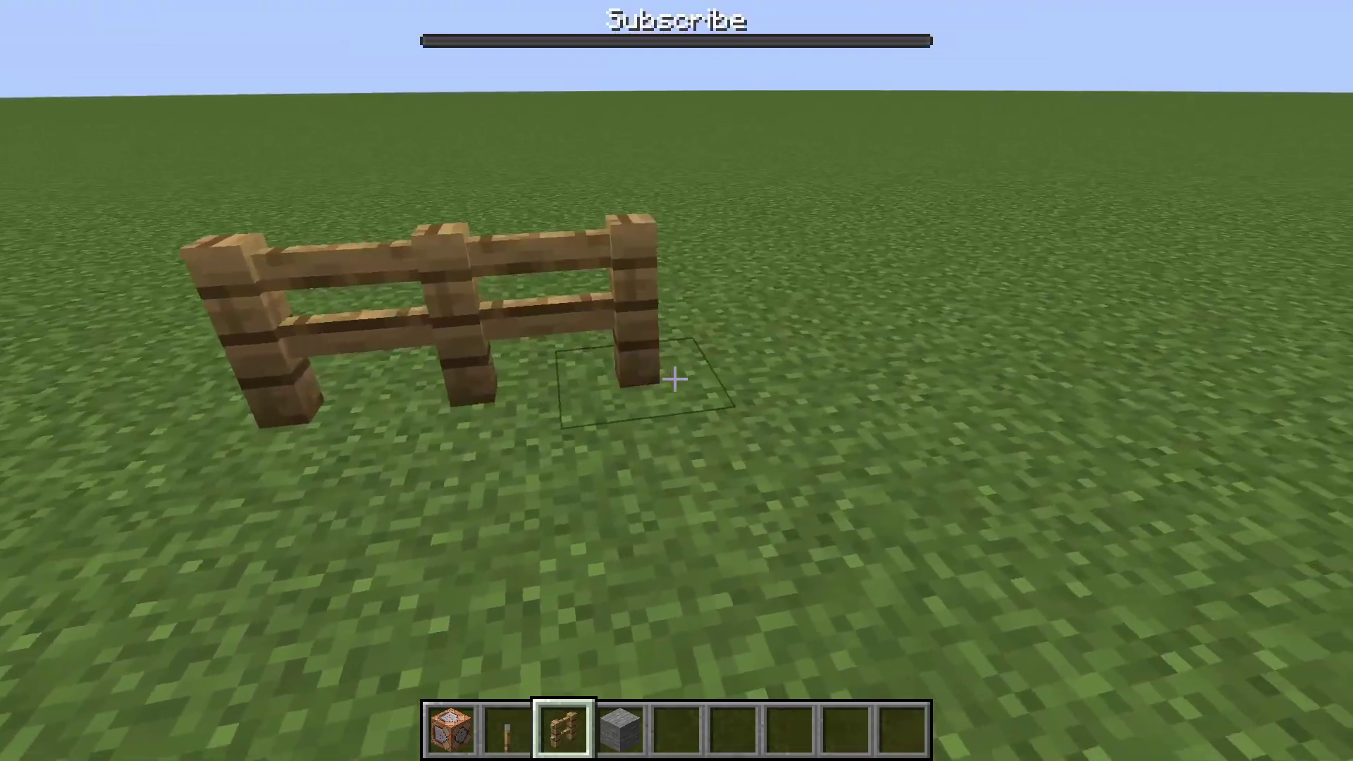
click(676, 379)
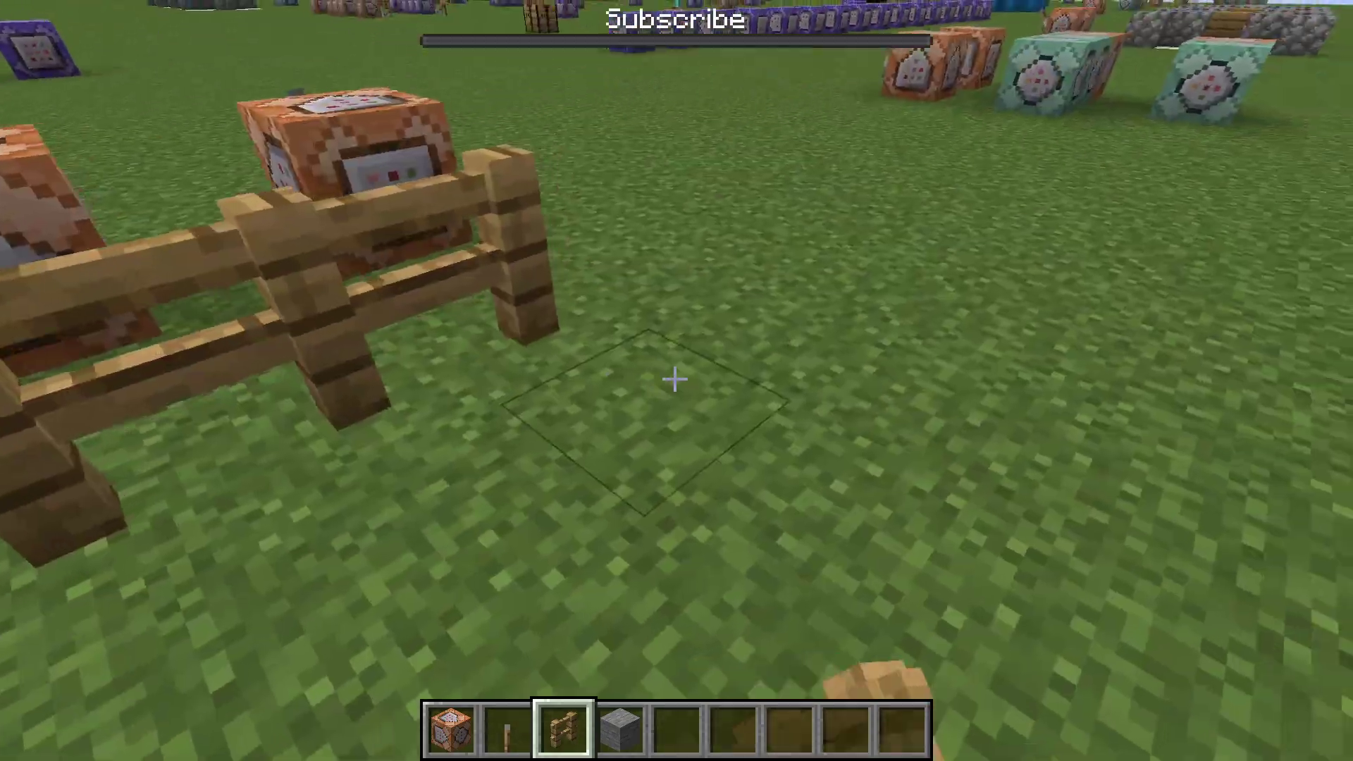
right_click(675, 380)
right_click(676, 379)
right_click(676, 380)
right_click(676, 379)
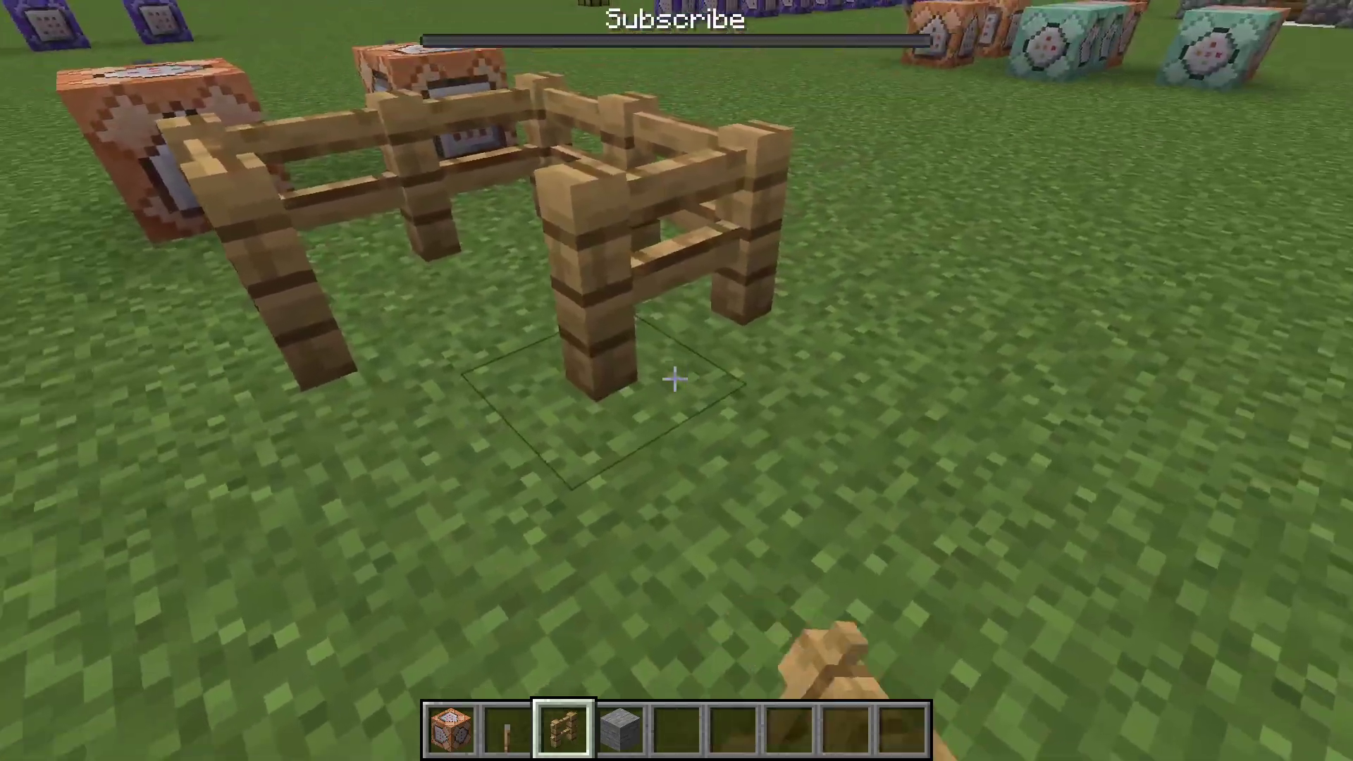
right_click(676, 379)
right_click(676, 380)
key(4)
right_click(676, 380)
right_click(676, 380)
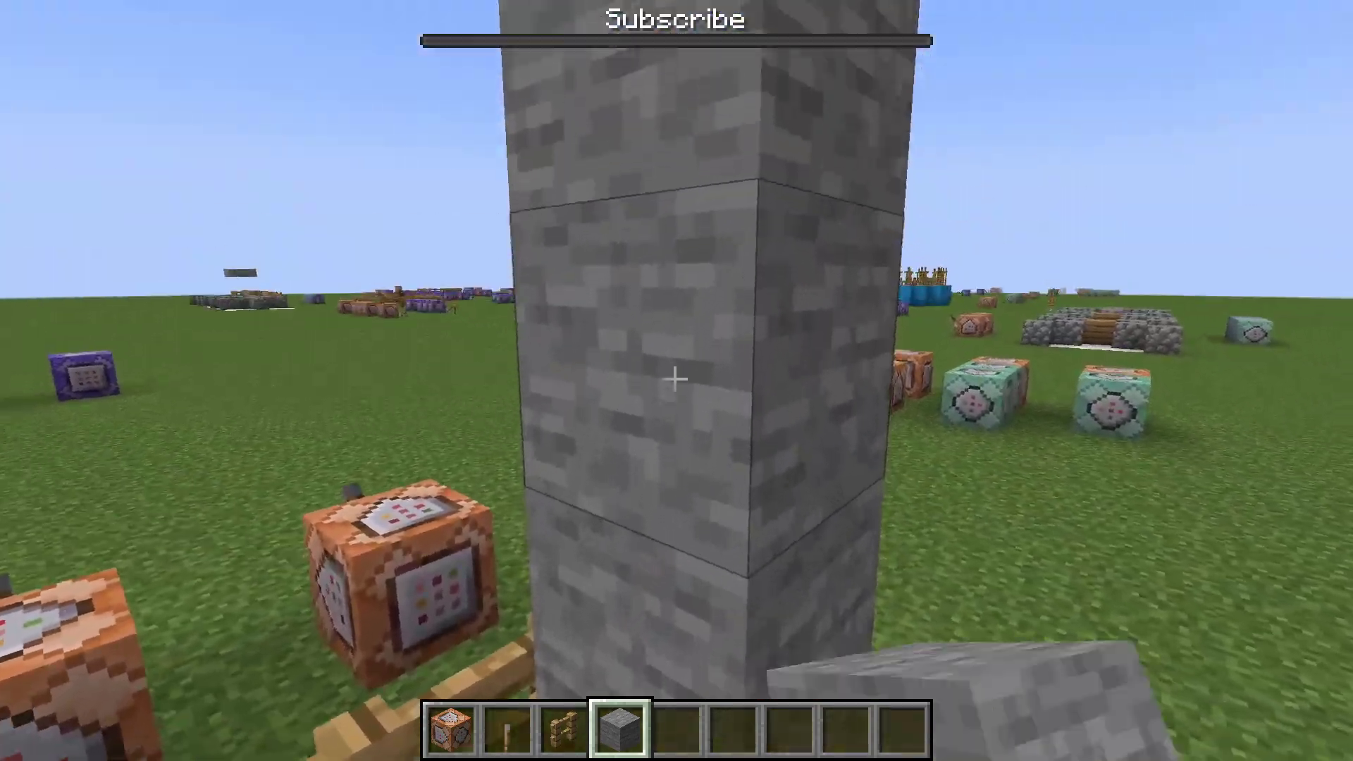
Step: Lay three stone blocks across the top of the pen
click(675, 382)
right_click(675, 381)
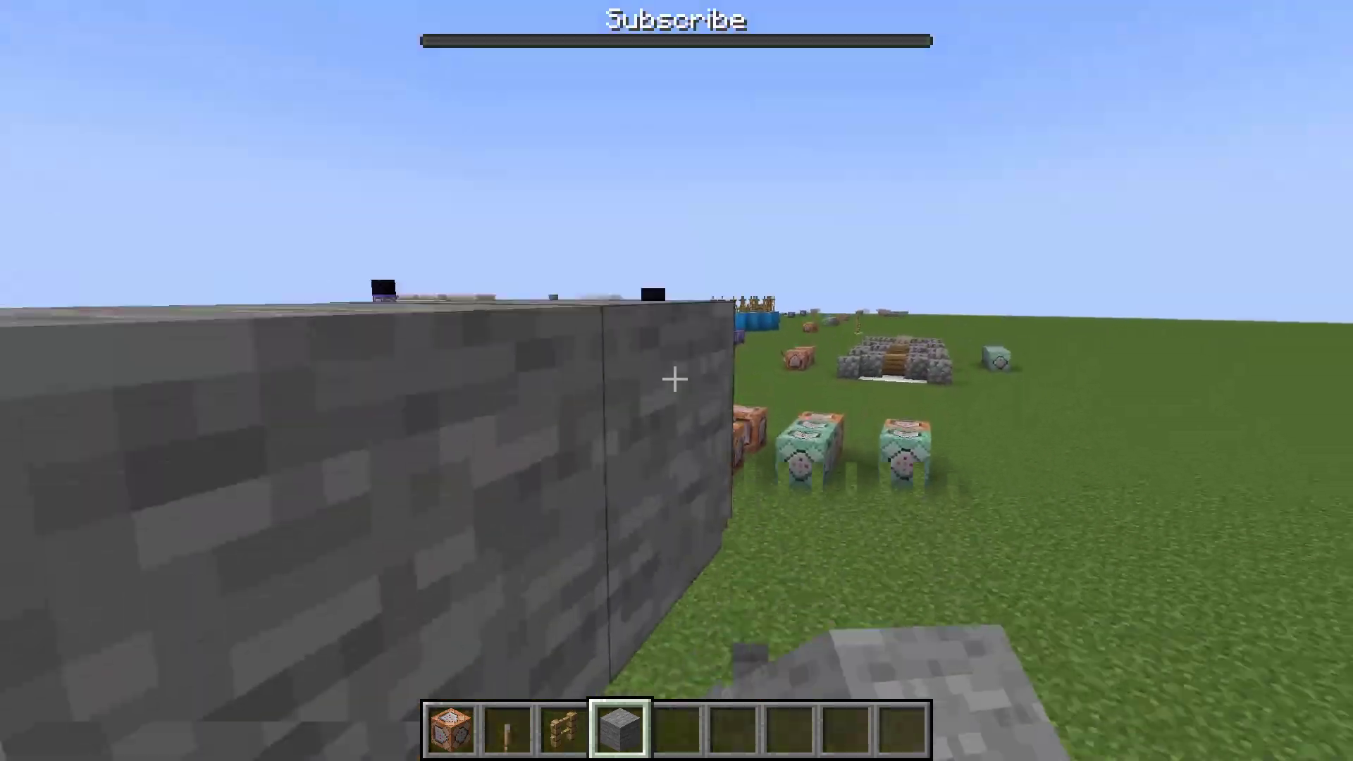
right_click(675, 381)
right_click(676, 380)
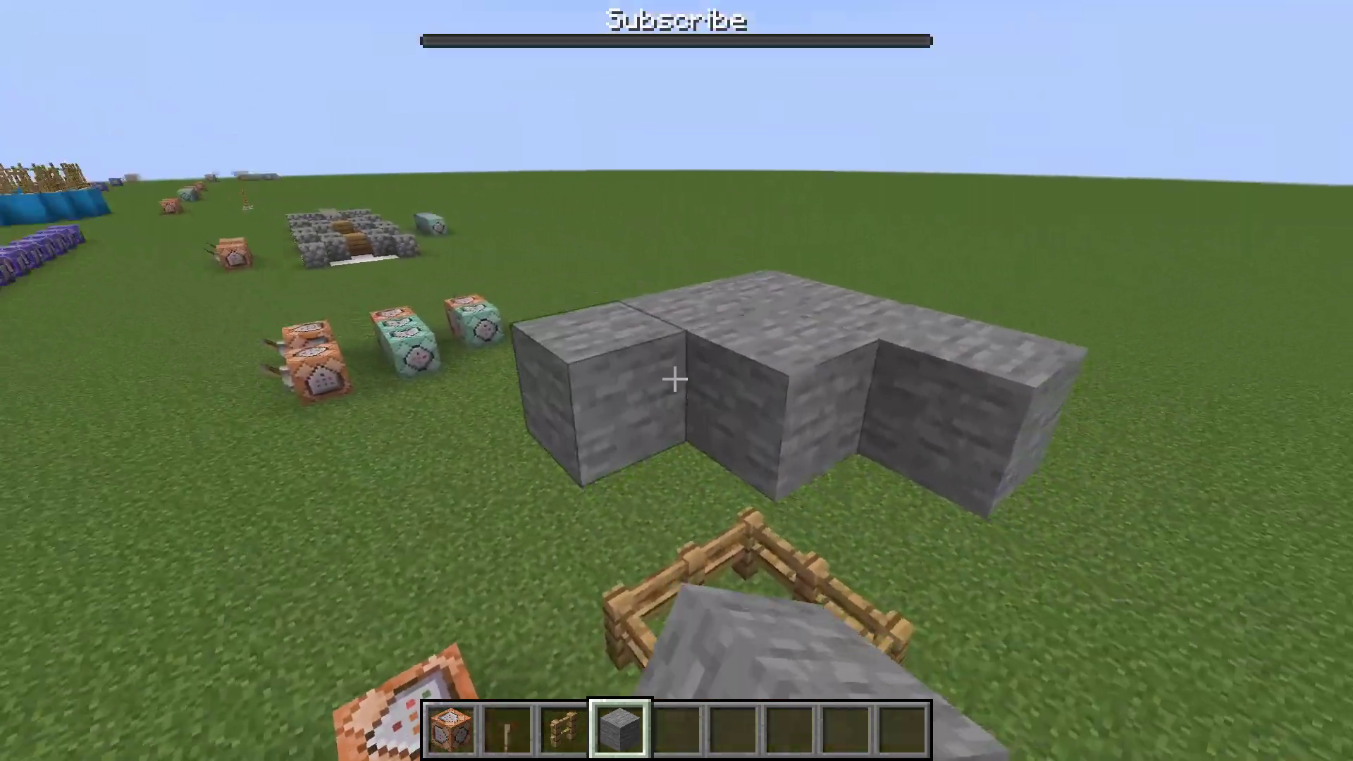
Step: Put a Zombie Spawn Egg in hotbar slot 5 and spawn a zombie inside the pen
text(ezomb)
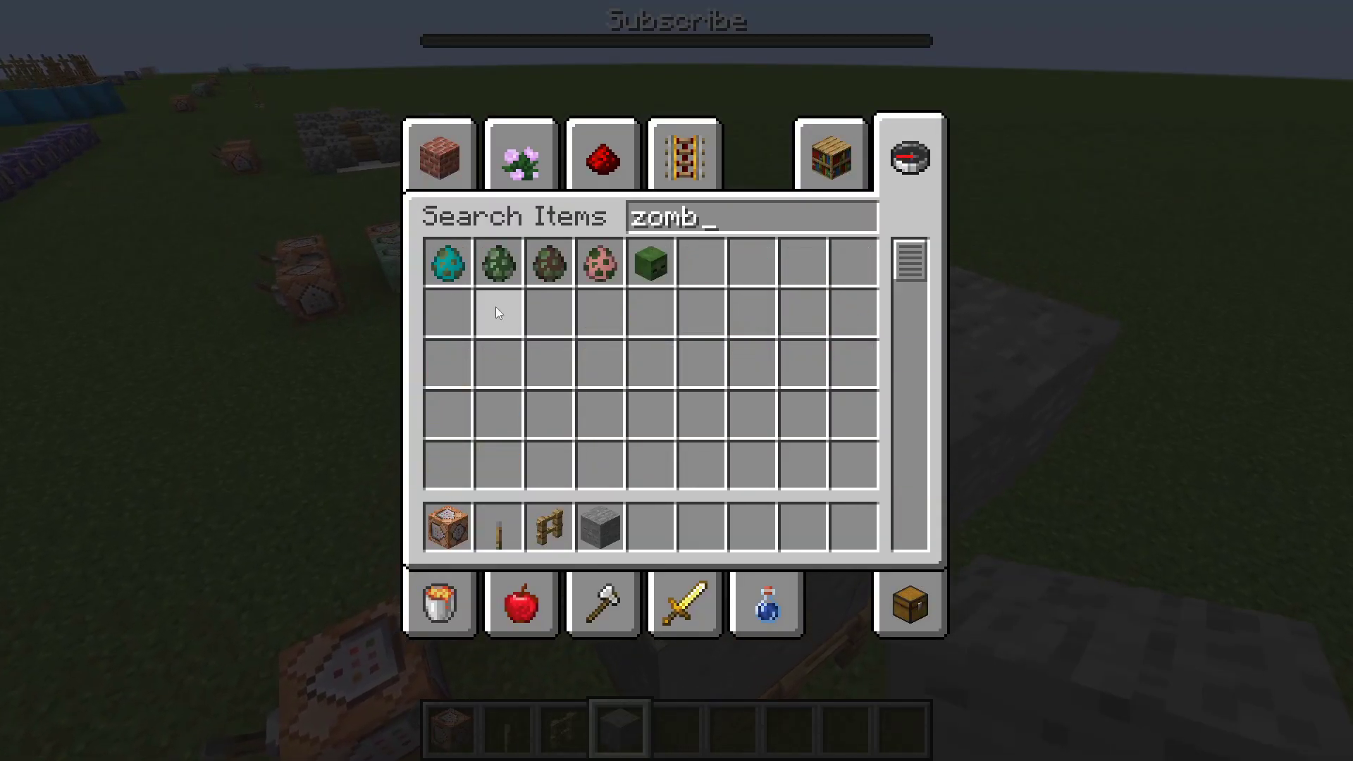
click(447, 263)
click(650, 542)
key(e)
key(5)
right_click(675, 380)
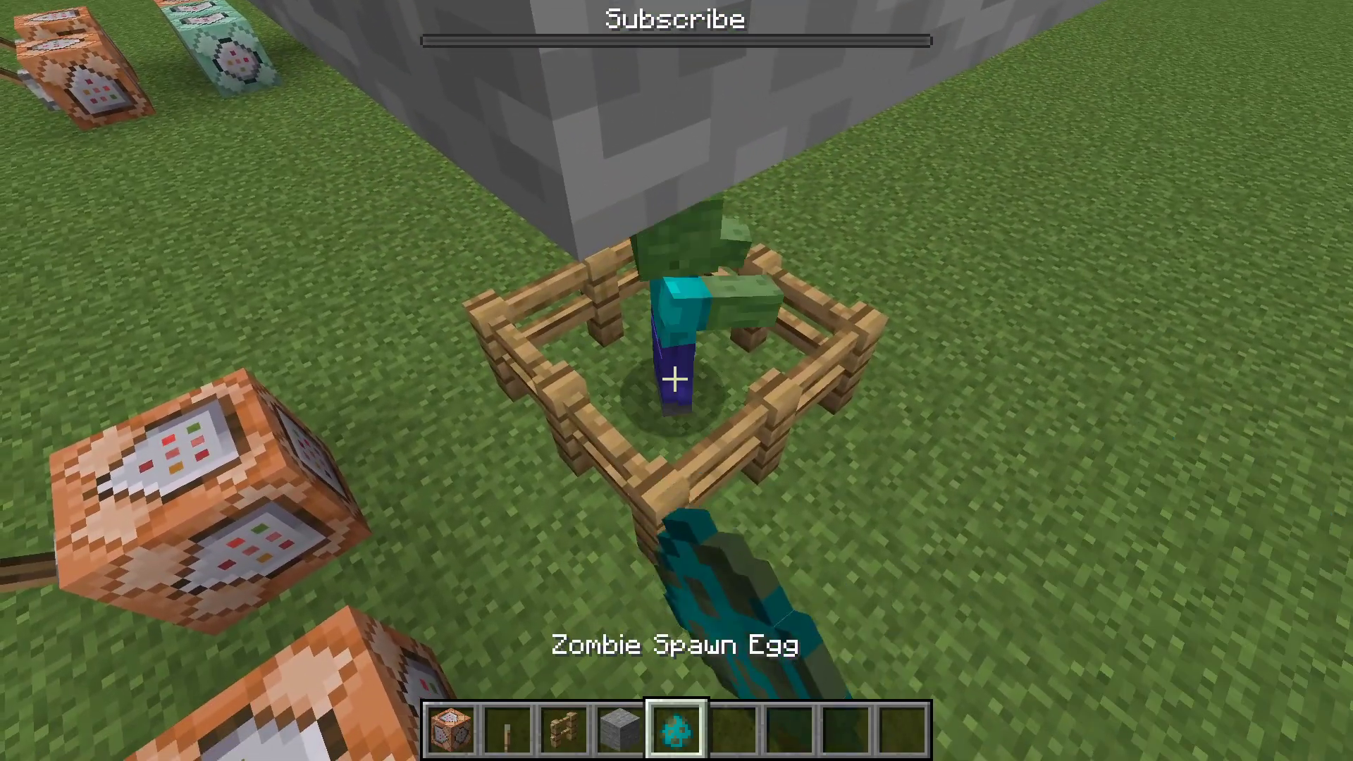
Step: Walk up to the zombie and begin typing a /tag command targeting its ID
key(6)
key(w)
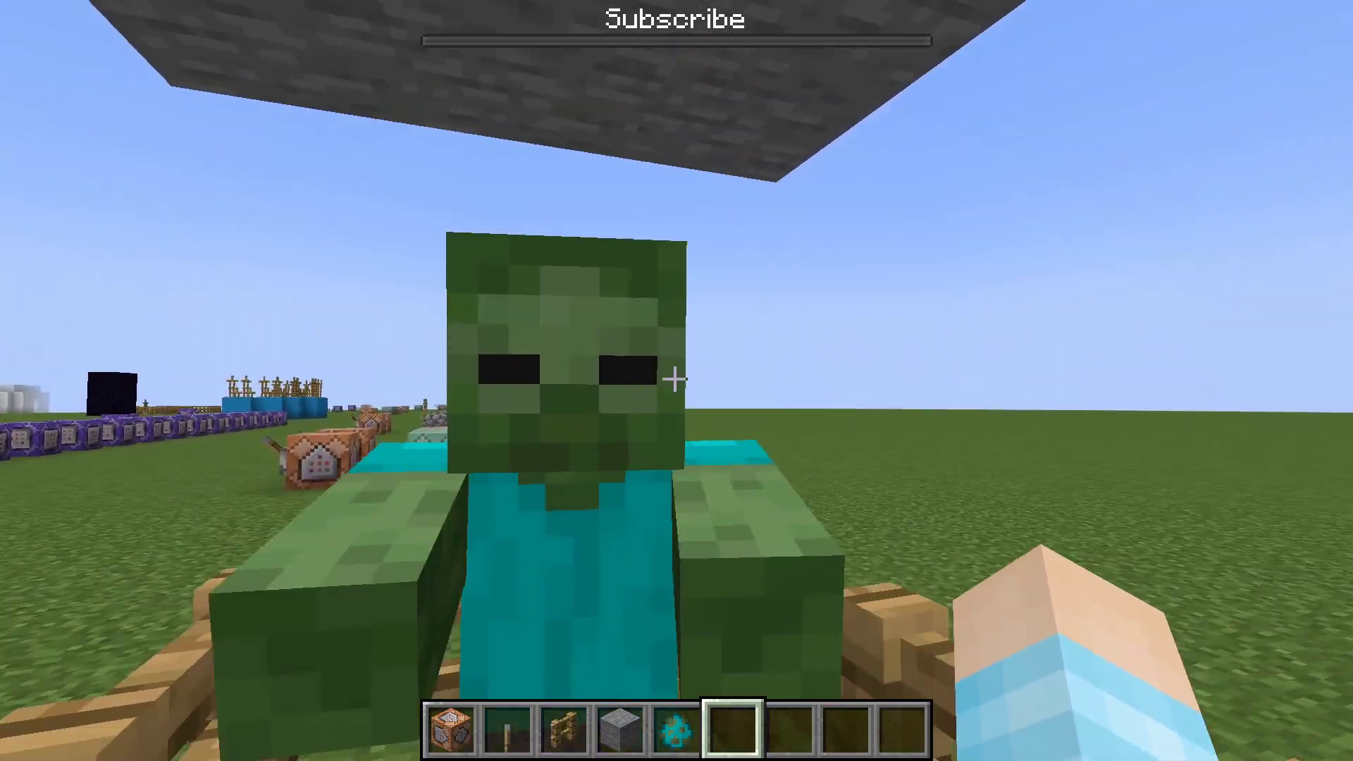
key(s)
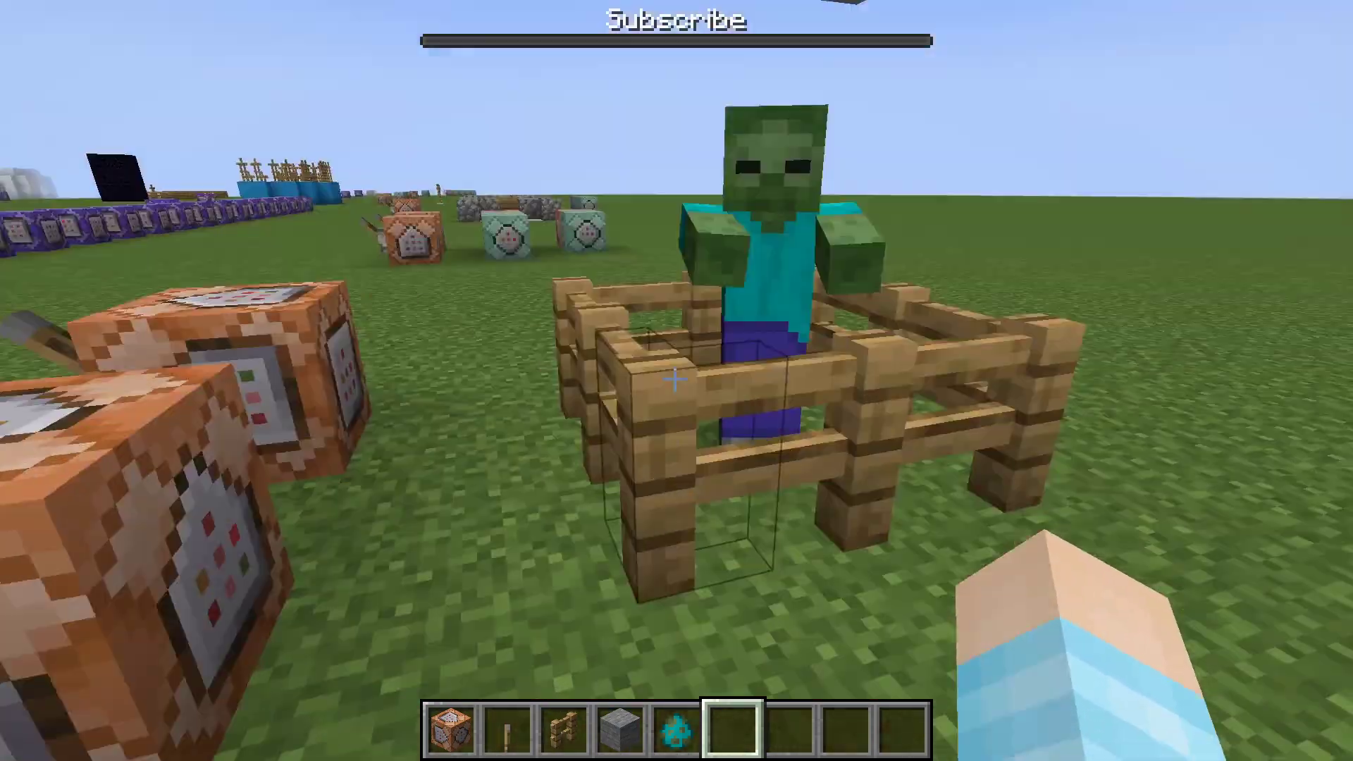
key(w)
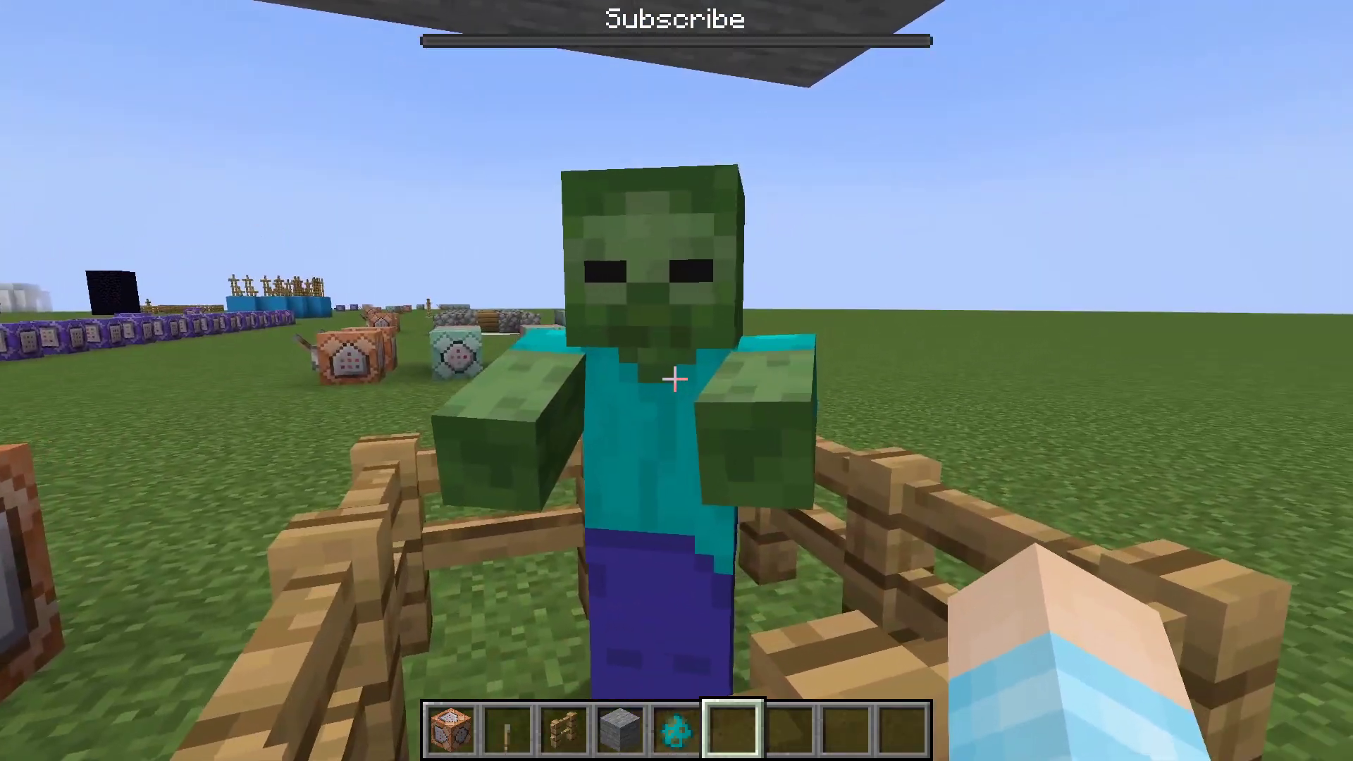
key(slash)
text(t)
key(Tab)
key(Tab)
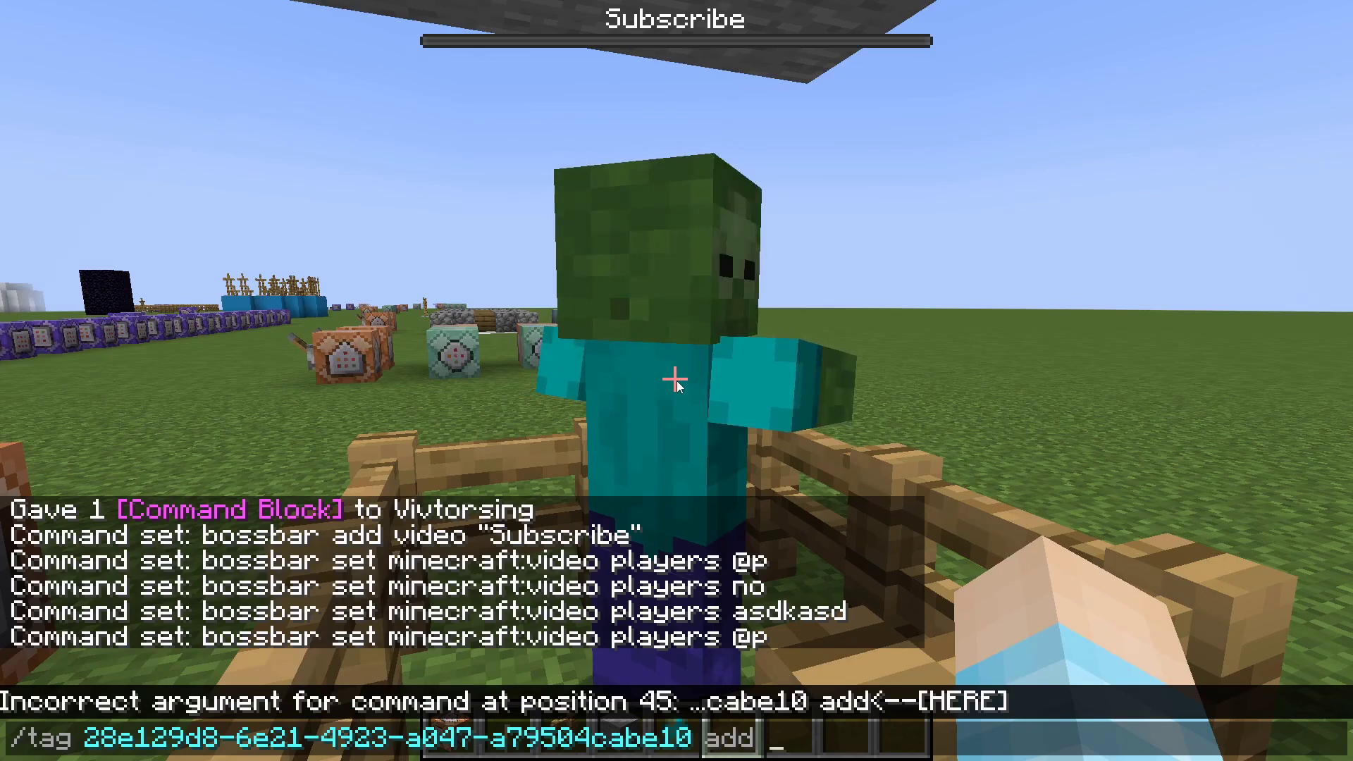
text(boss)
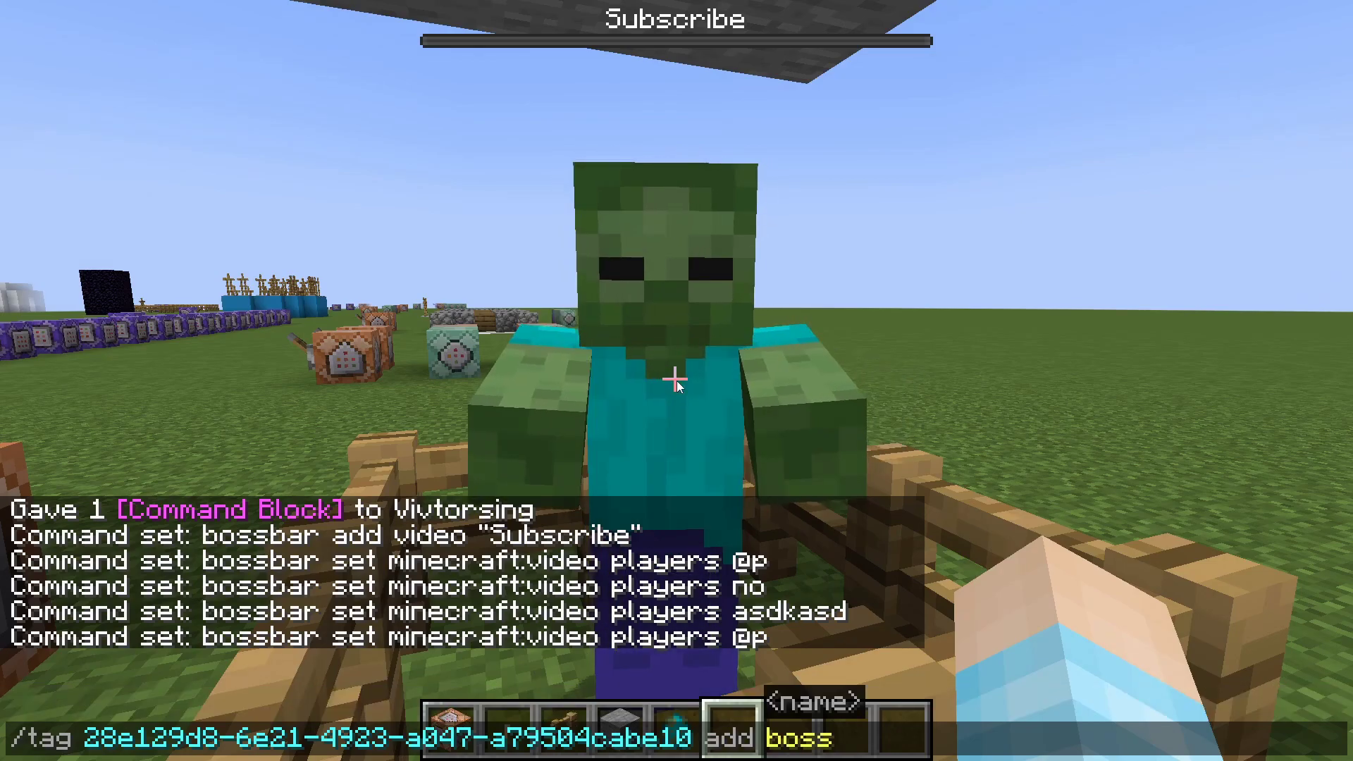
text(s)
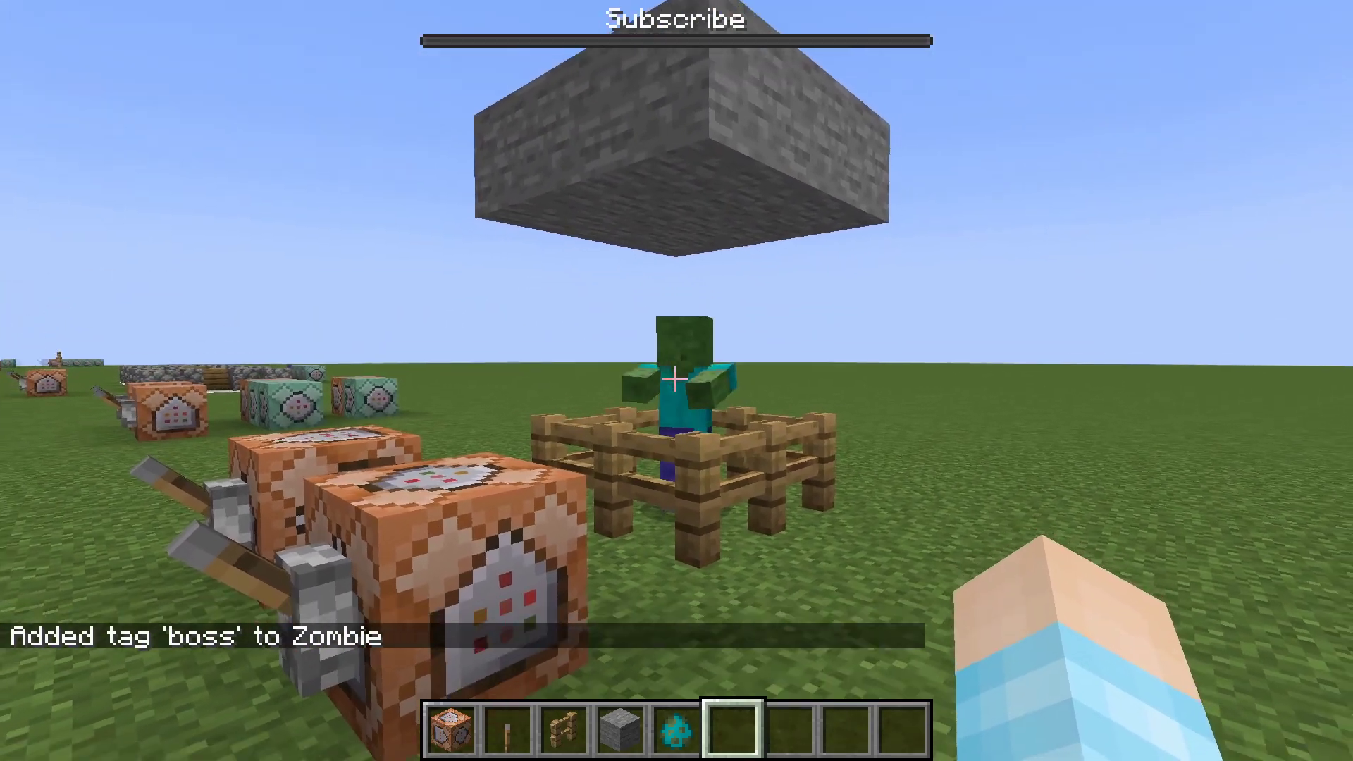
text(1)
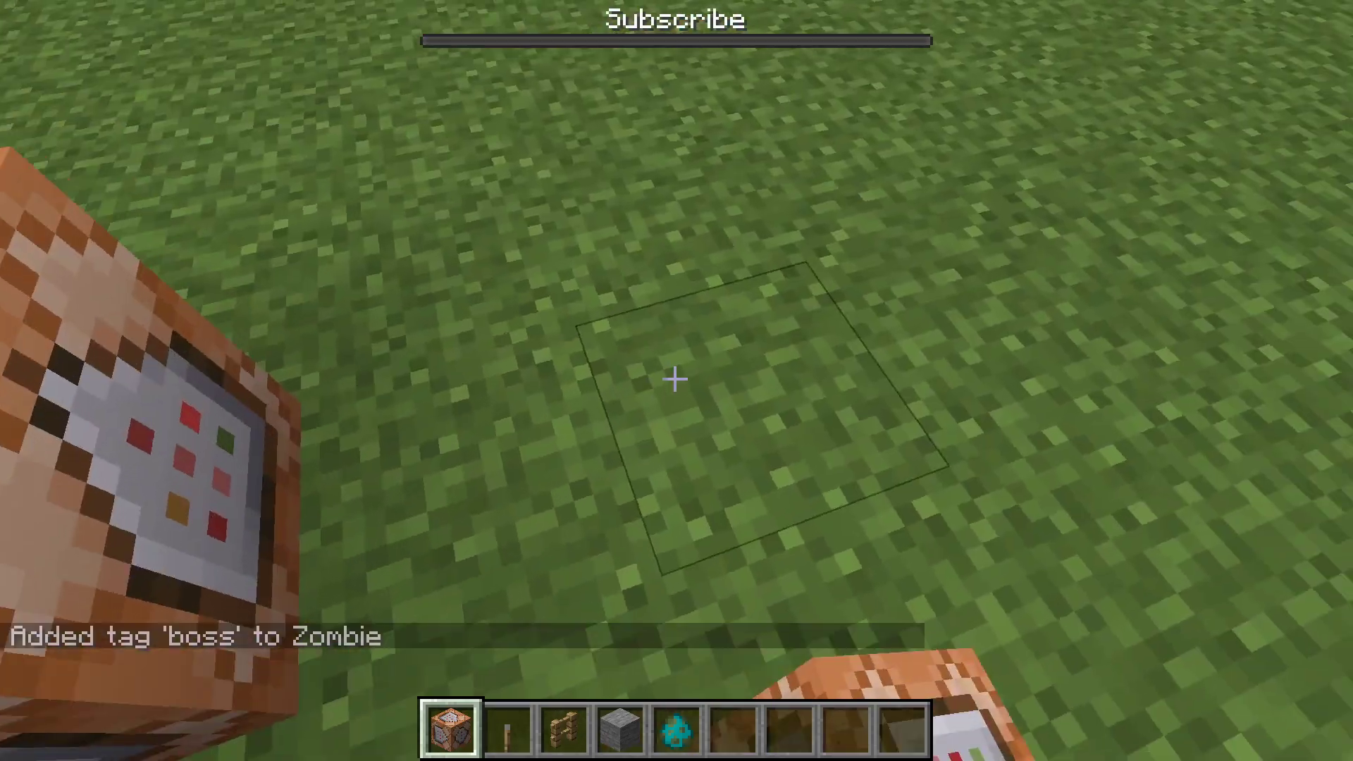
Step: Enter 'execute at @p store result bossbar minecraft:video value run data get entity @e[tag=boss,limit=1] Health 1' in the block
scroll(676, 379, down, 5)
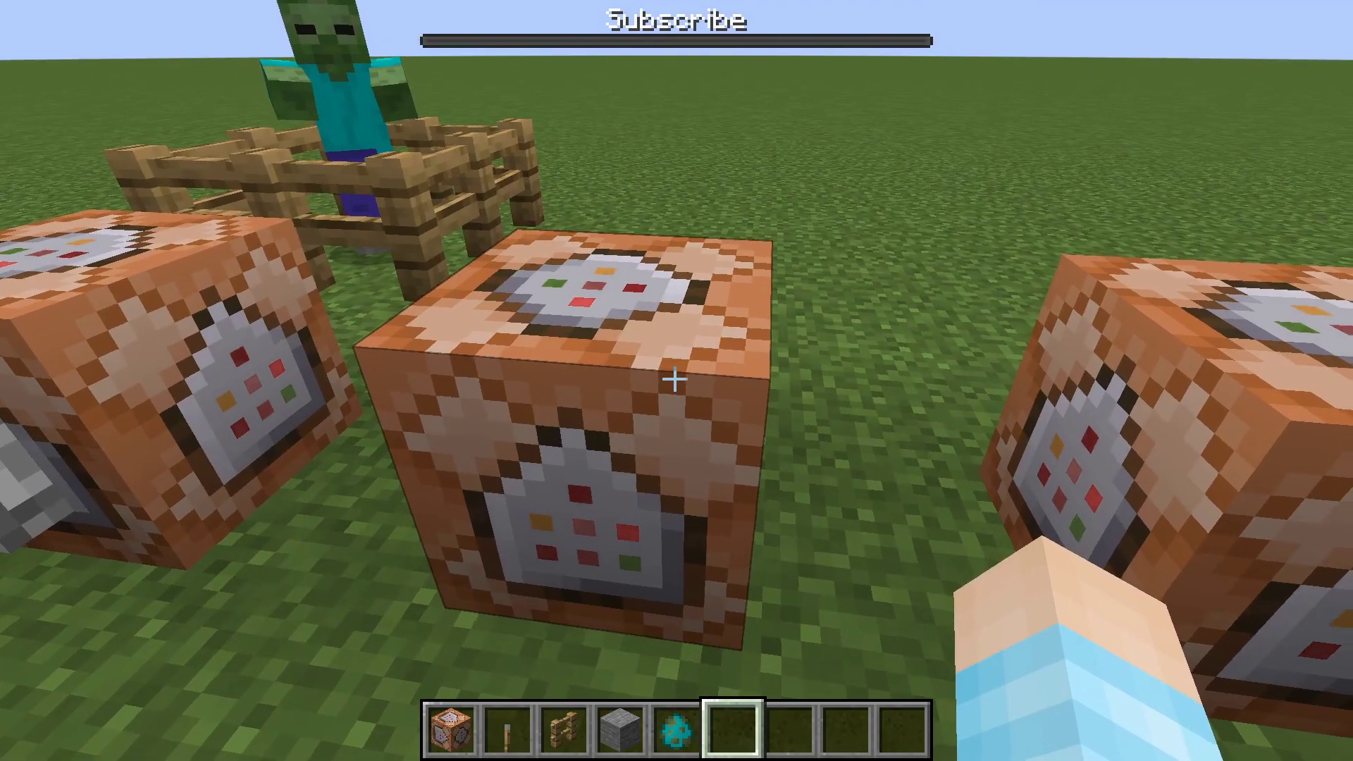
right_click(676, 380)
text(e)
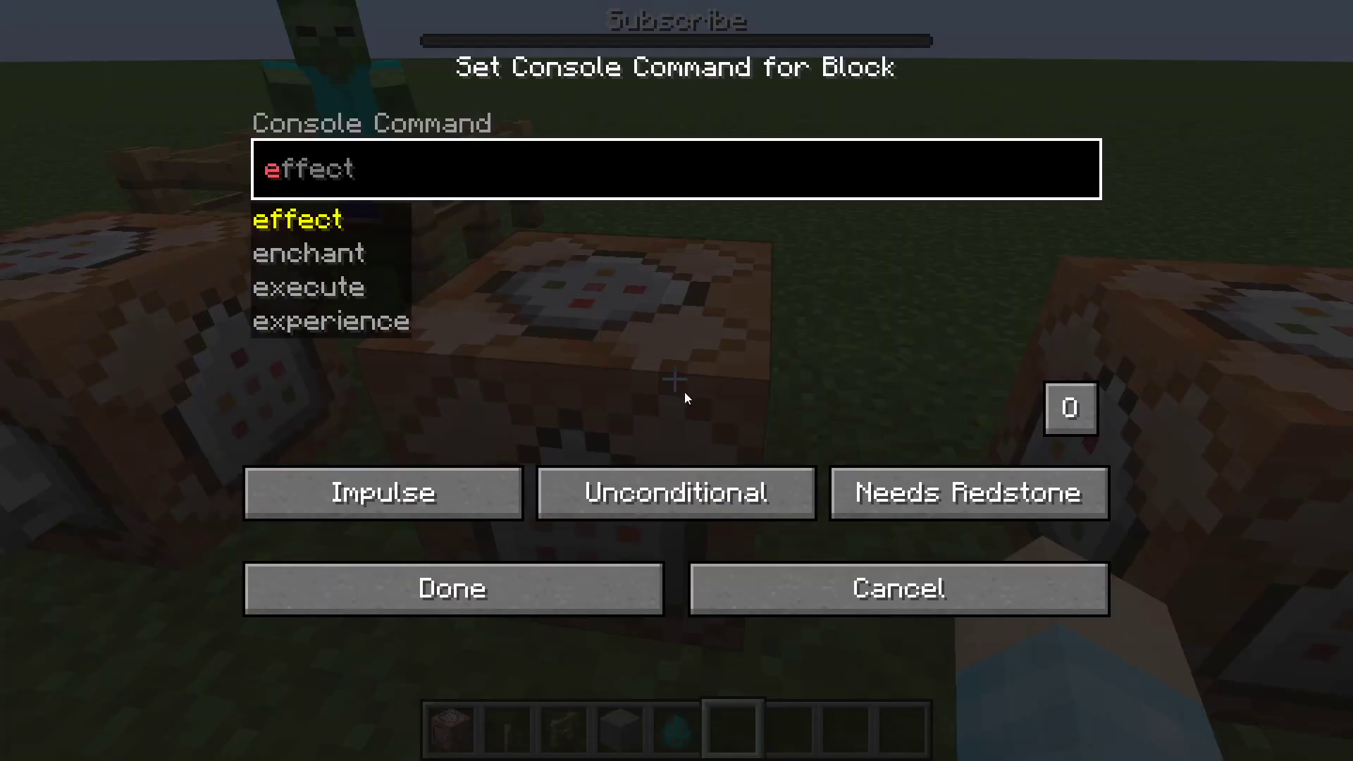
text(xecute at @p)
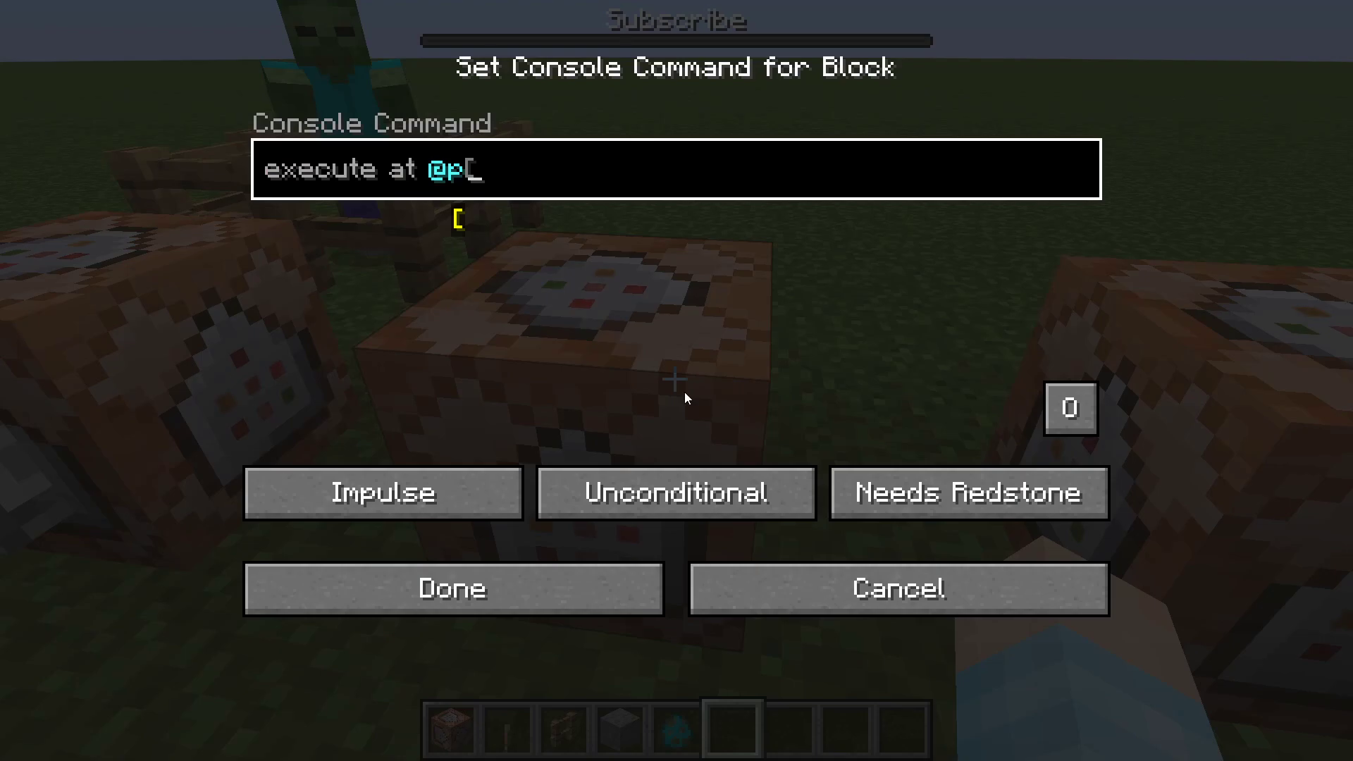
text( store)
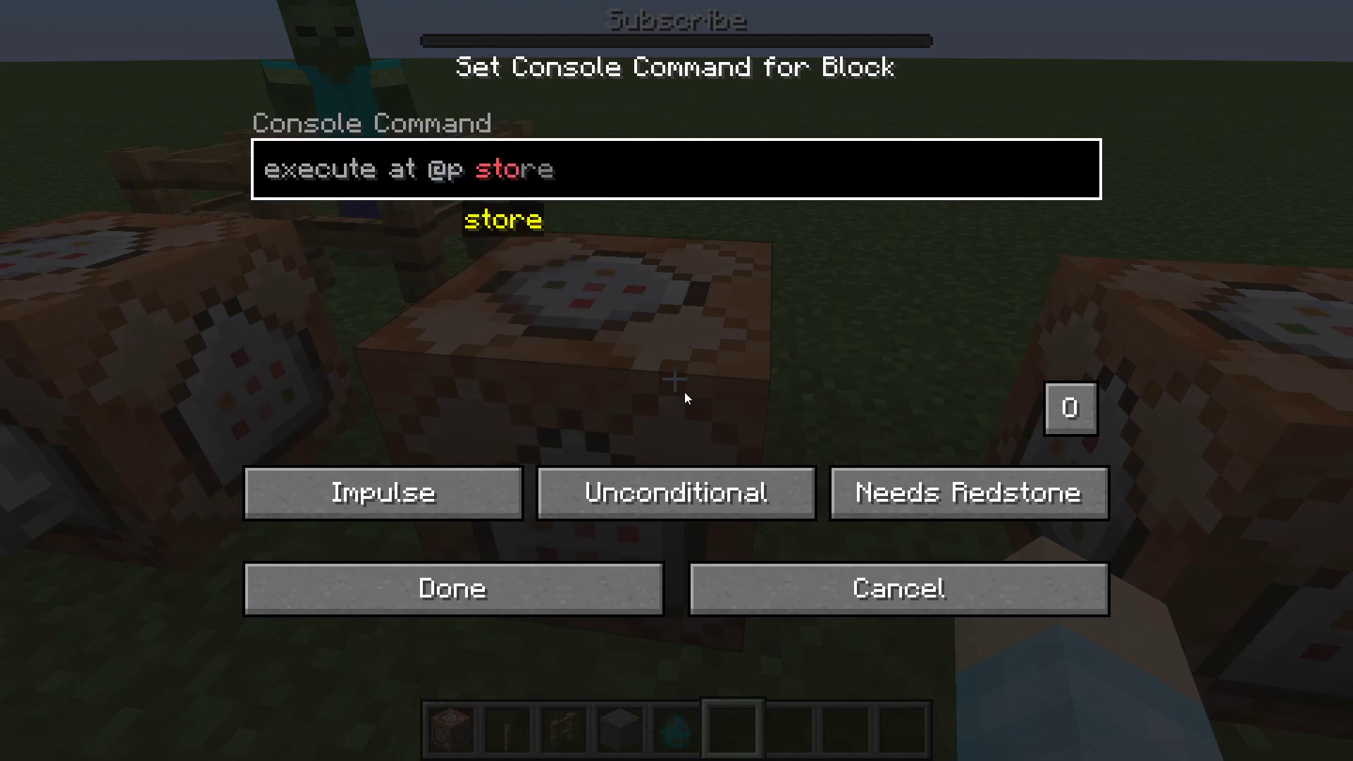
text( result )
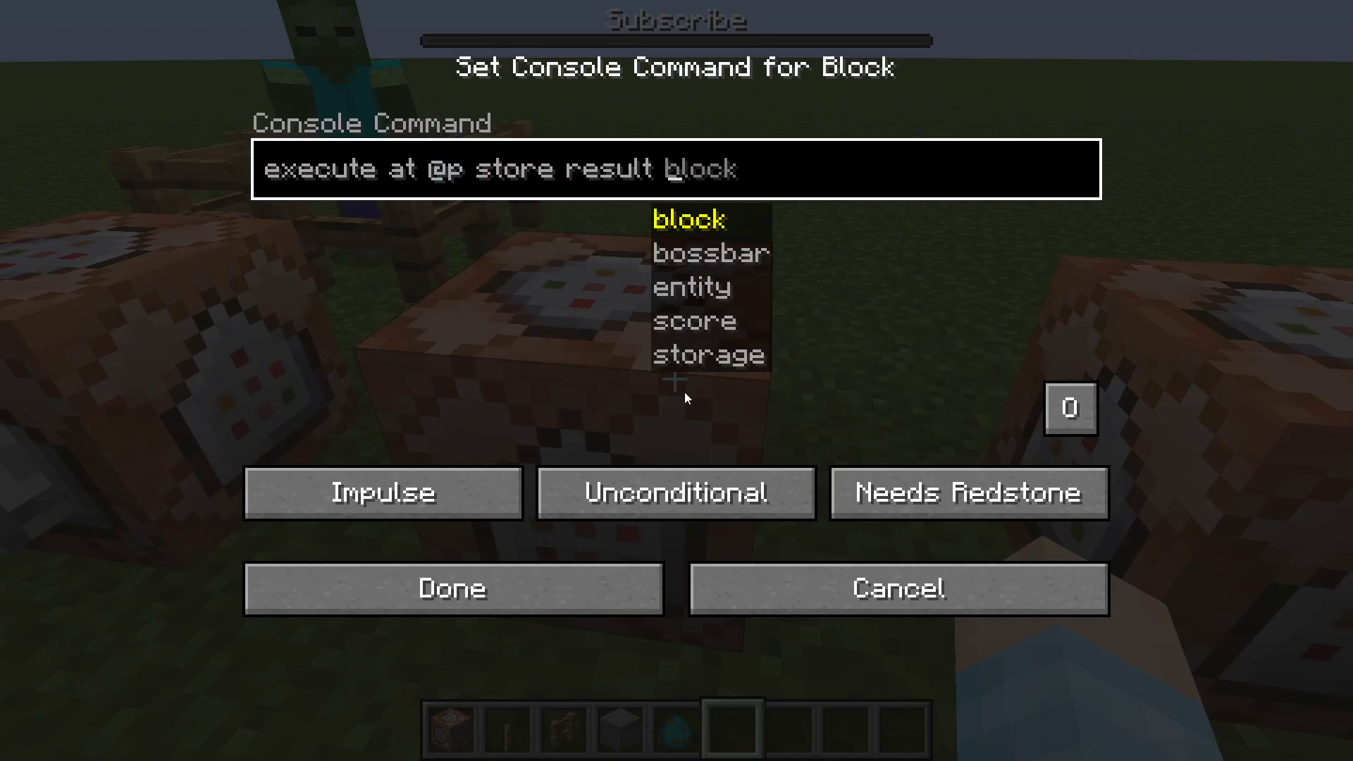
text(bossbar minecraft:video)
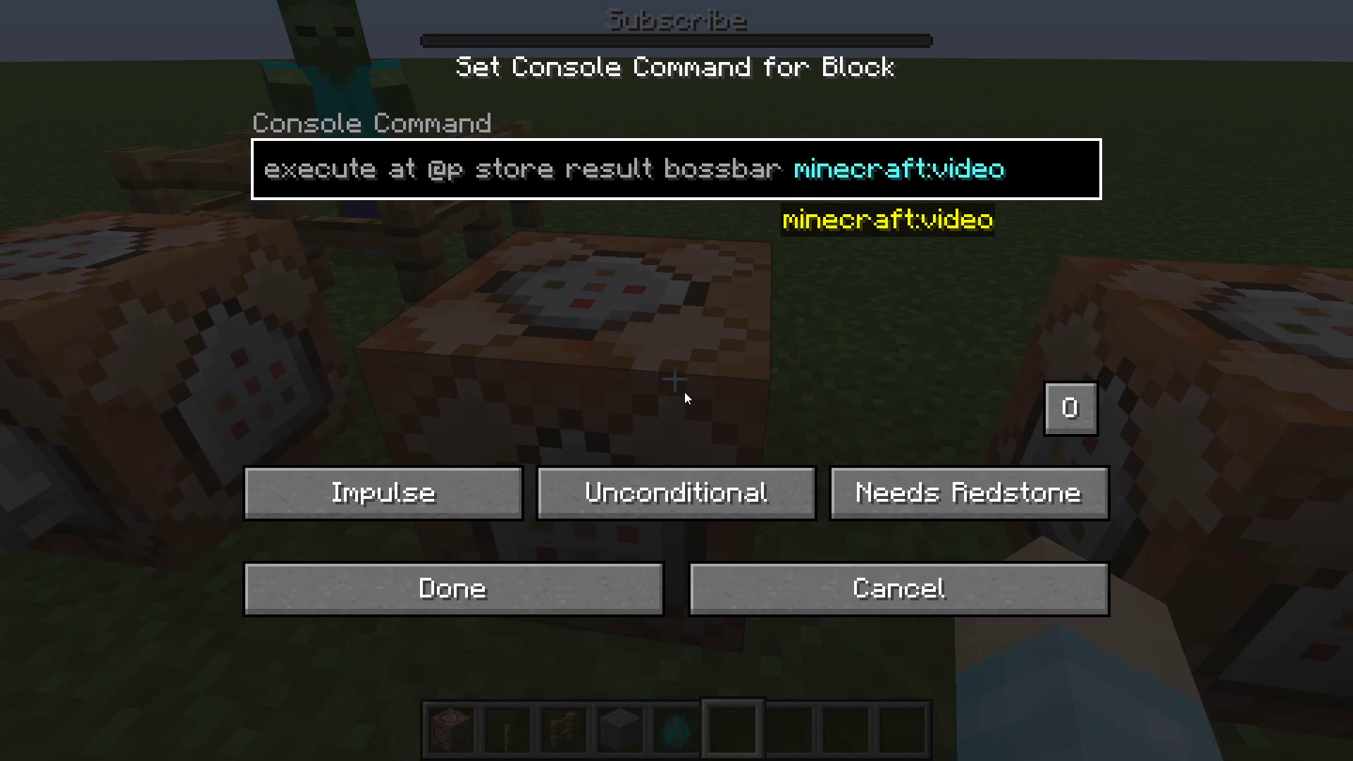
text( value run)
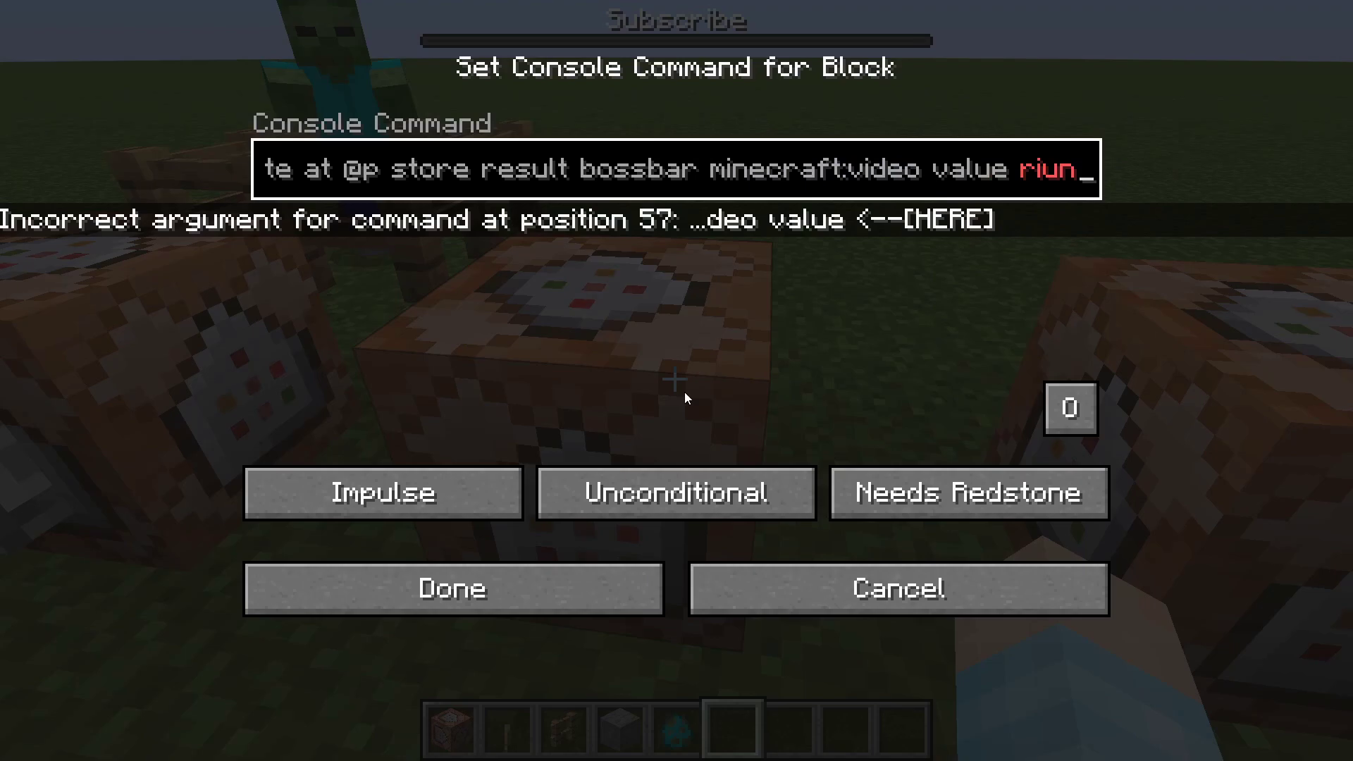
key(BackSpace)
key(BackSpace)
text(un)
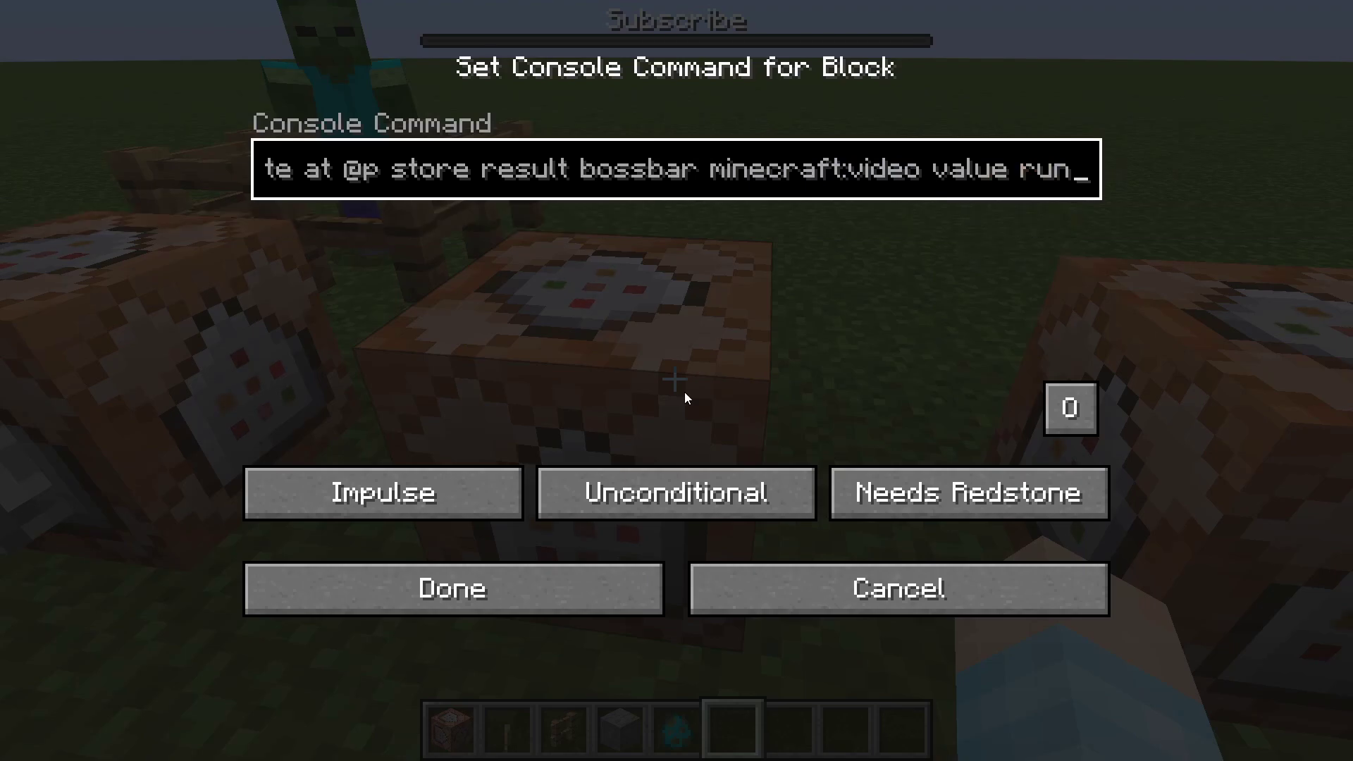
text( data get )
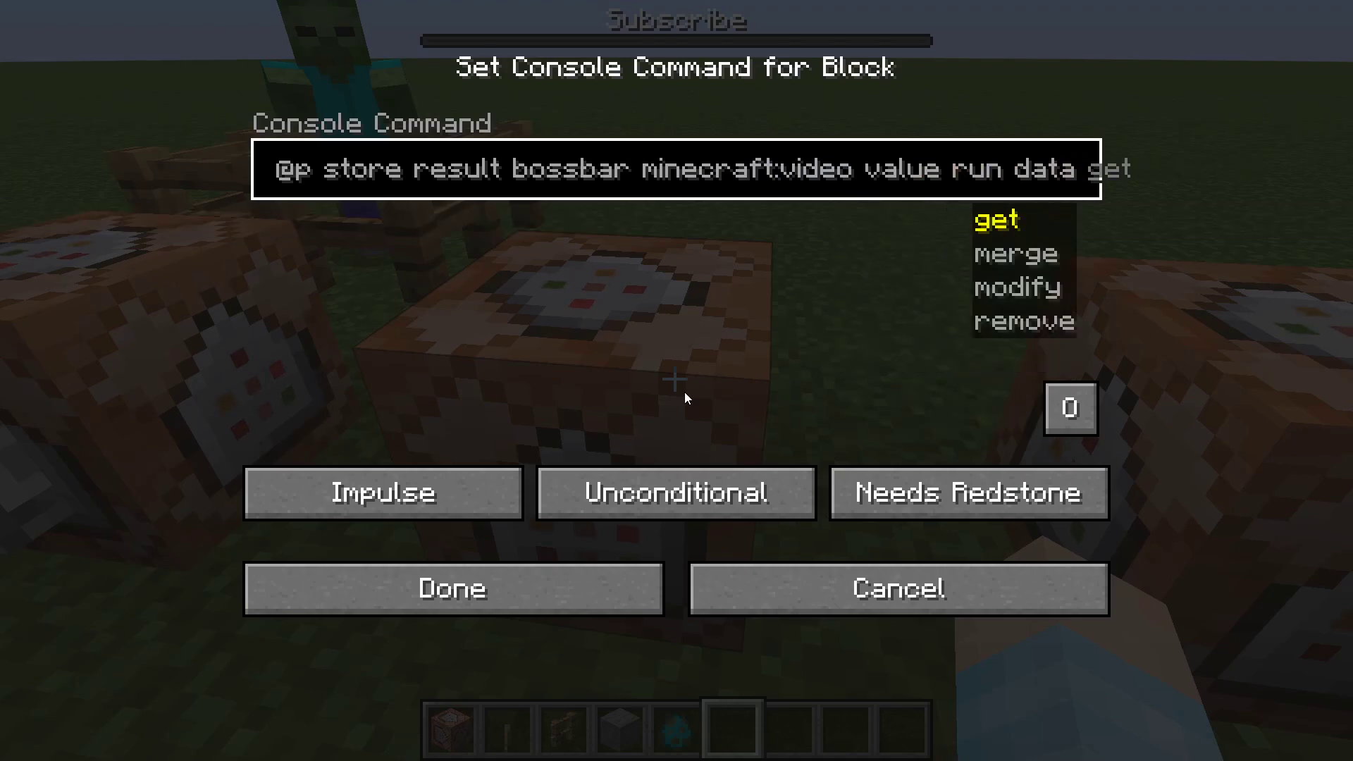
text(entity )
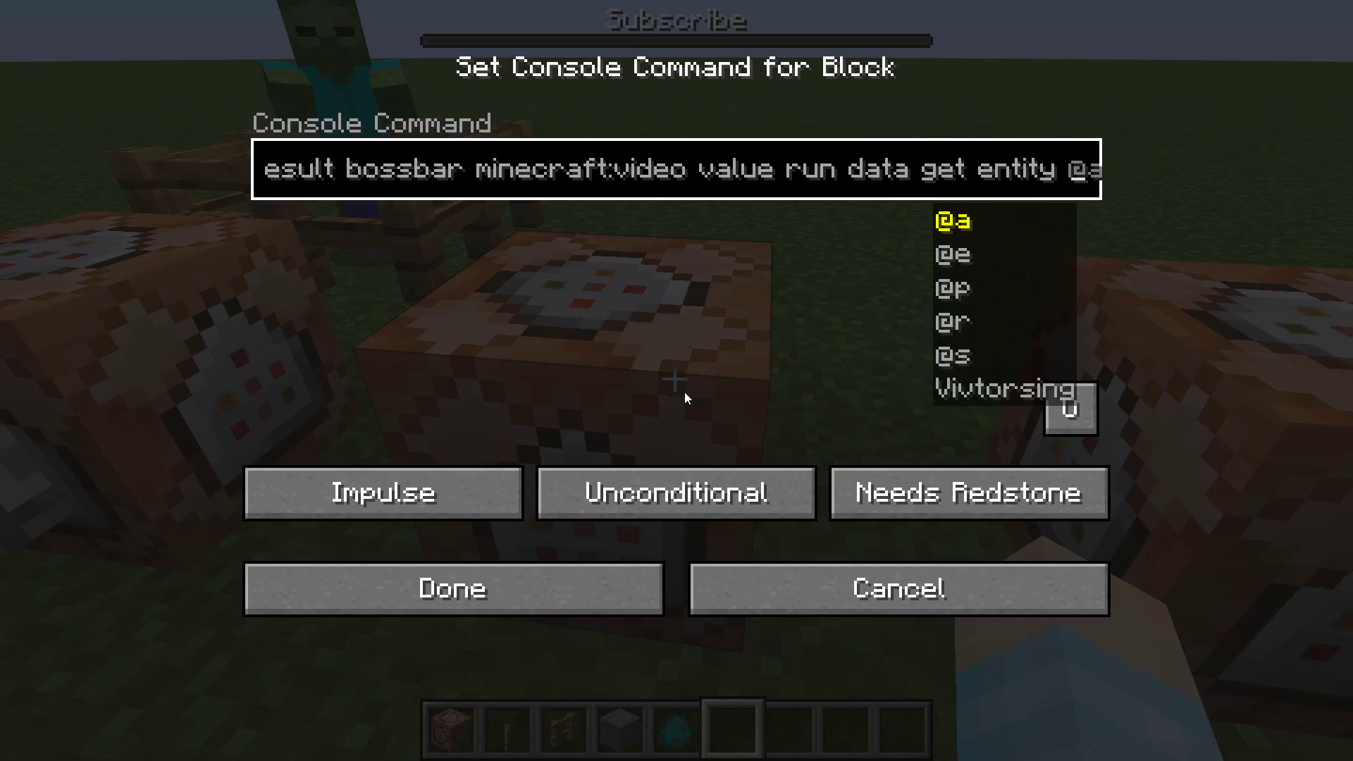
text(@e[tag=)
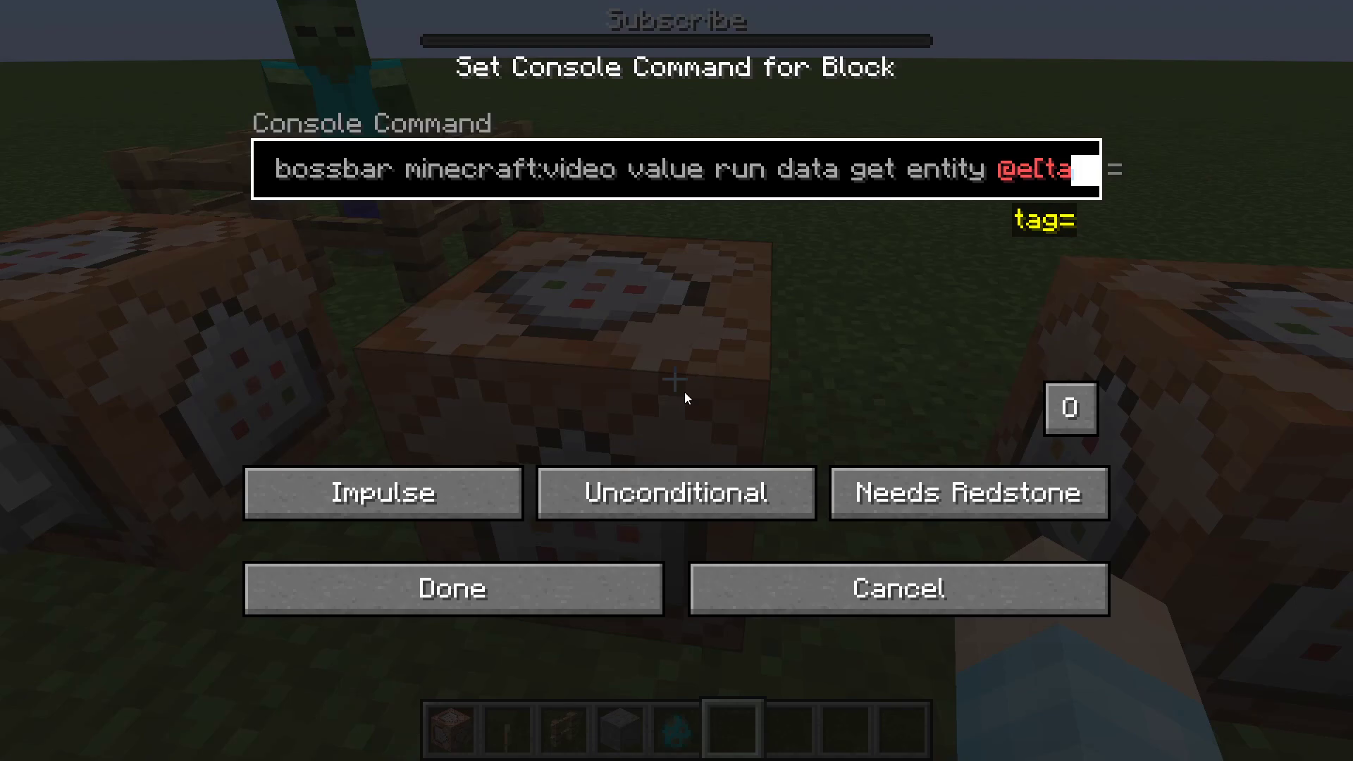
text(boss)
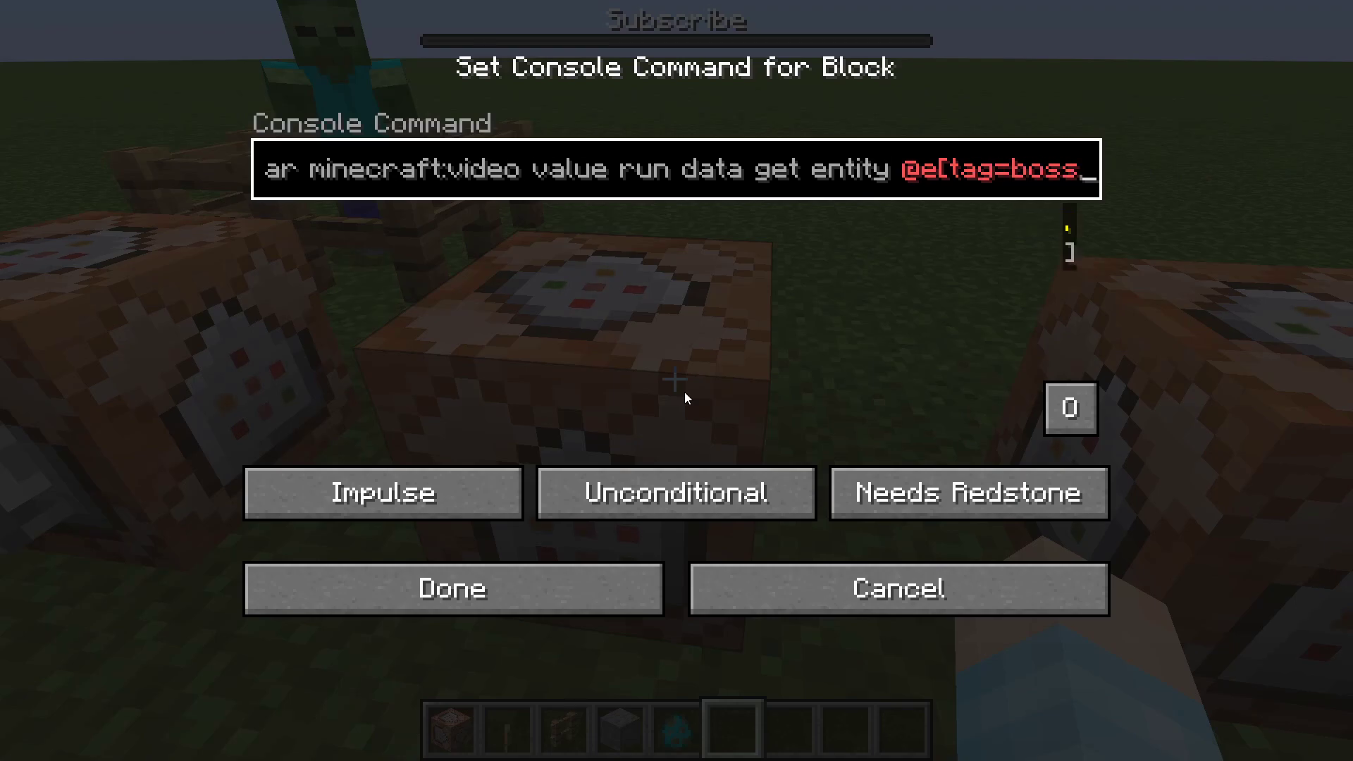
text(])
key(Left)
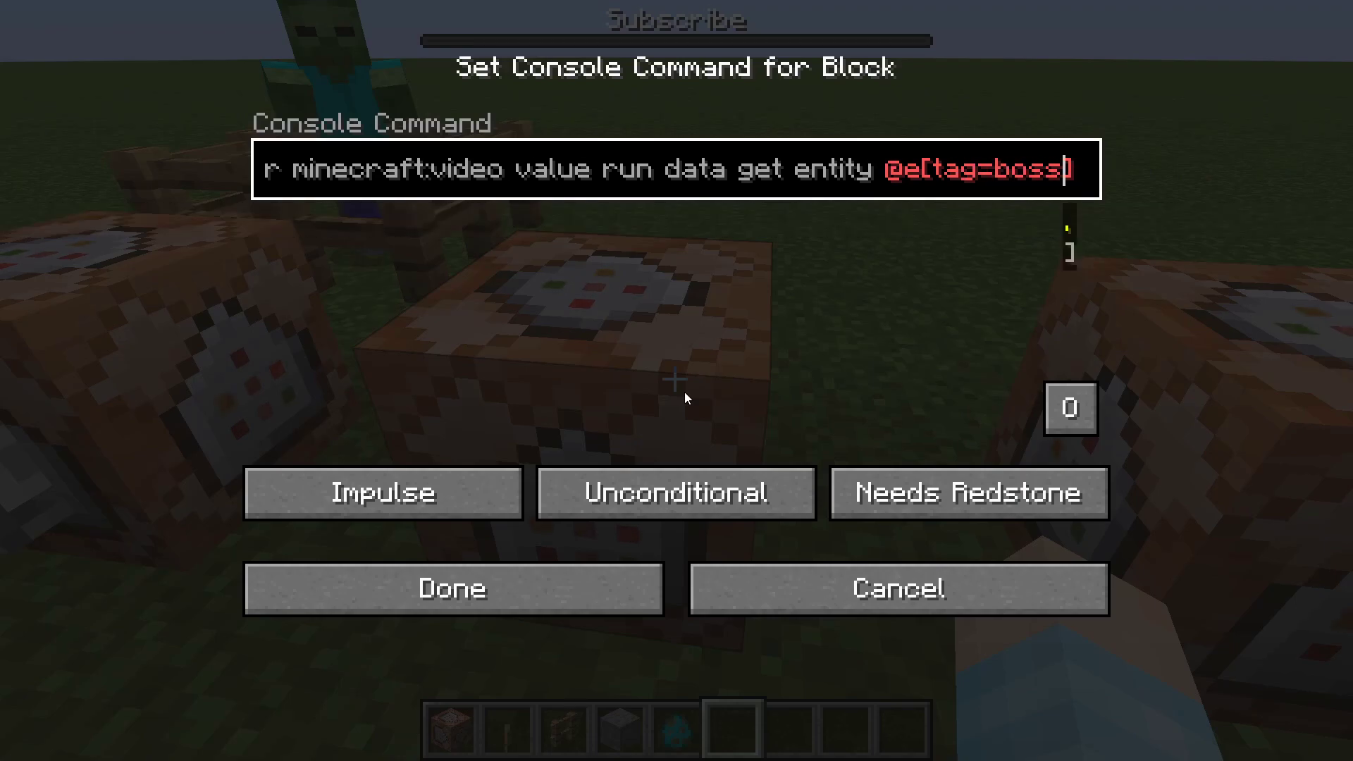
text(,)
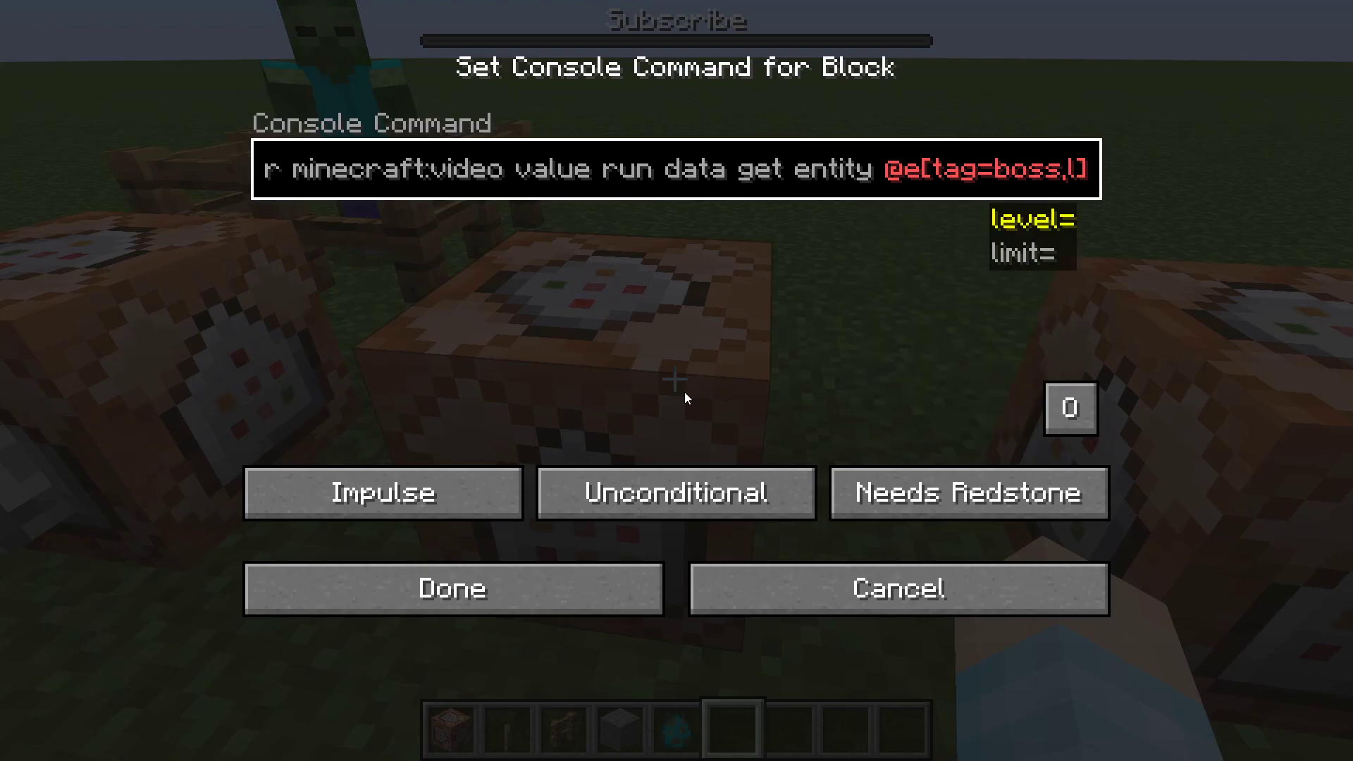
text(limit=1)
key(Right)
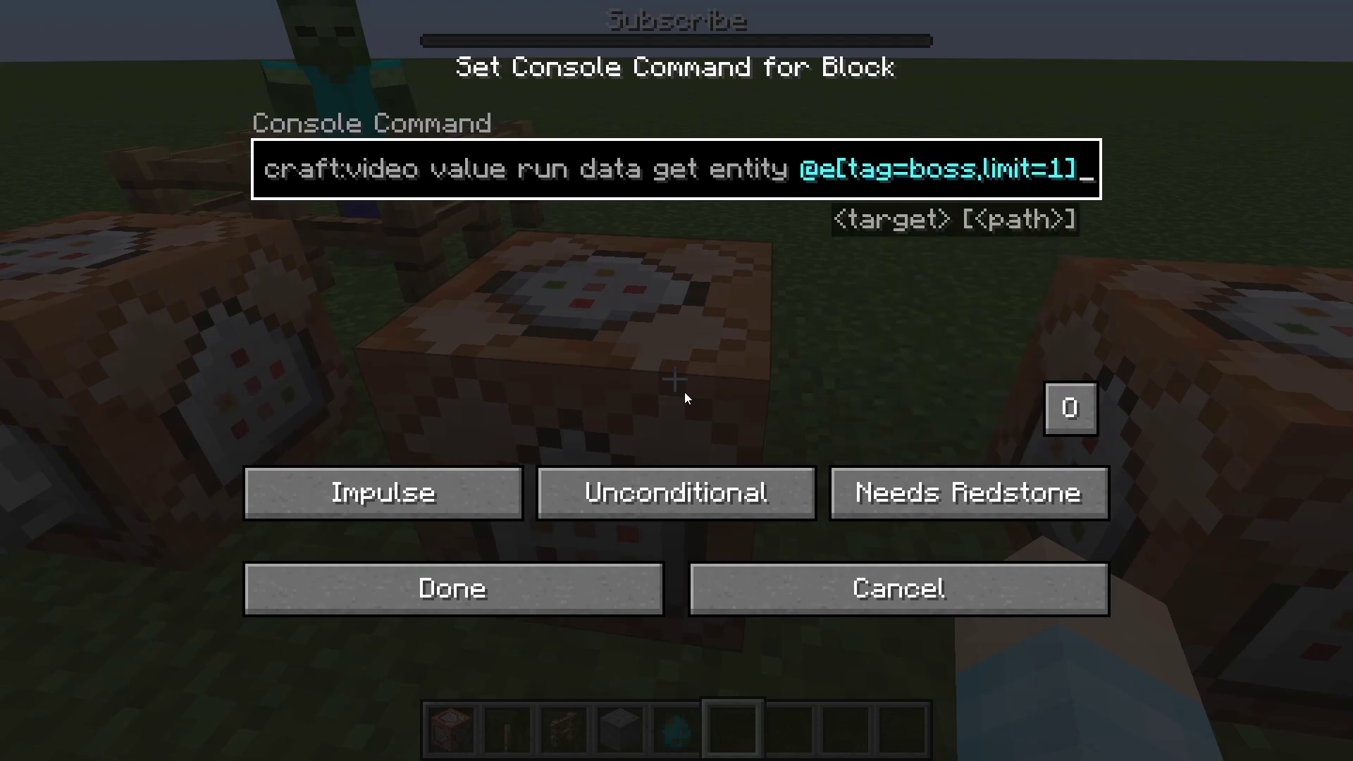
text(Health 1)
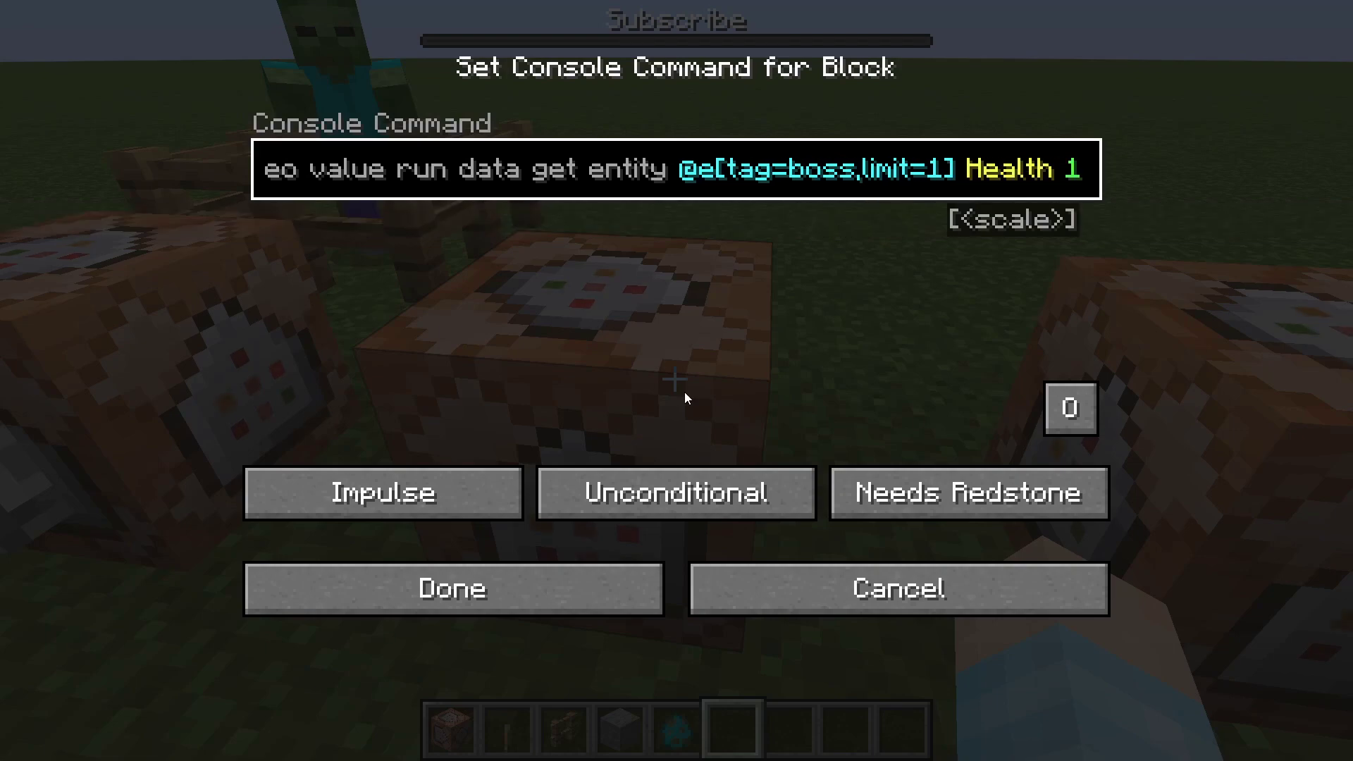
key(Return)
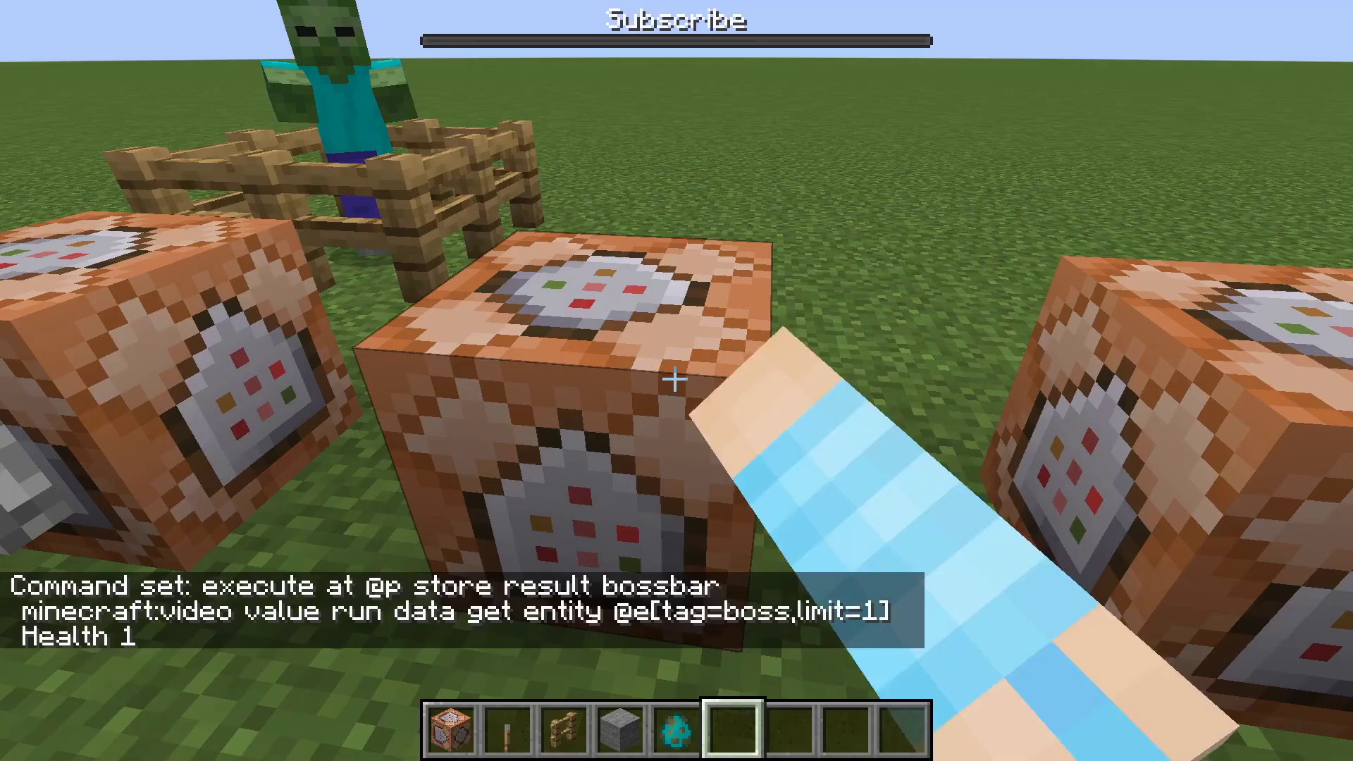
Step: Attach a lever to the new command block, switch it on, and check its output
key(2)
right_click(675, 381)
right_click(676, 380)
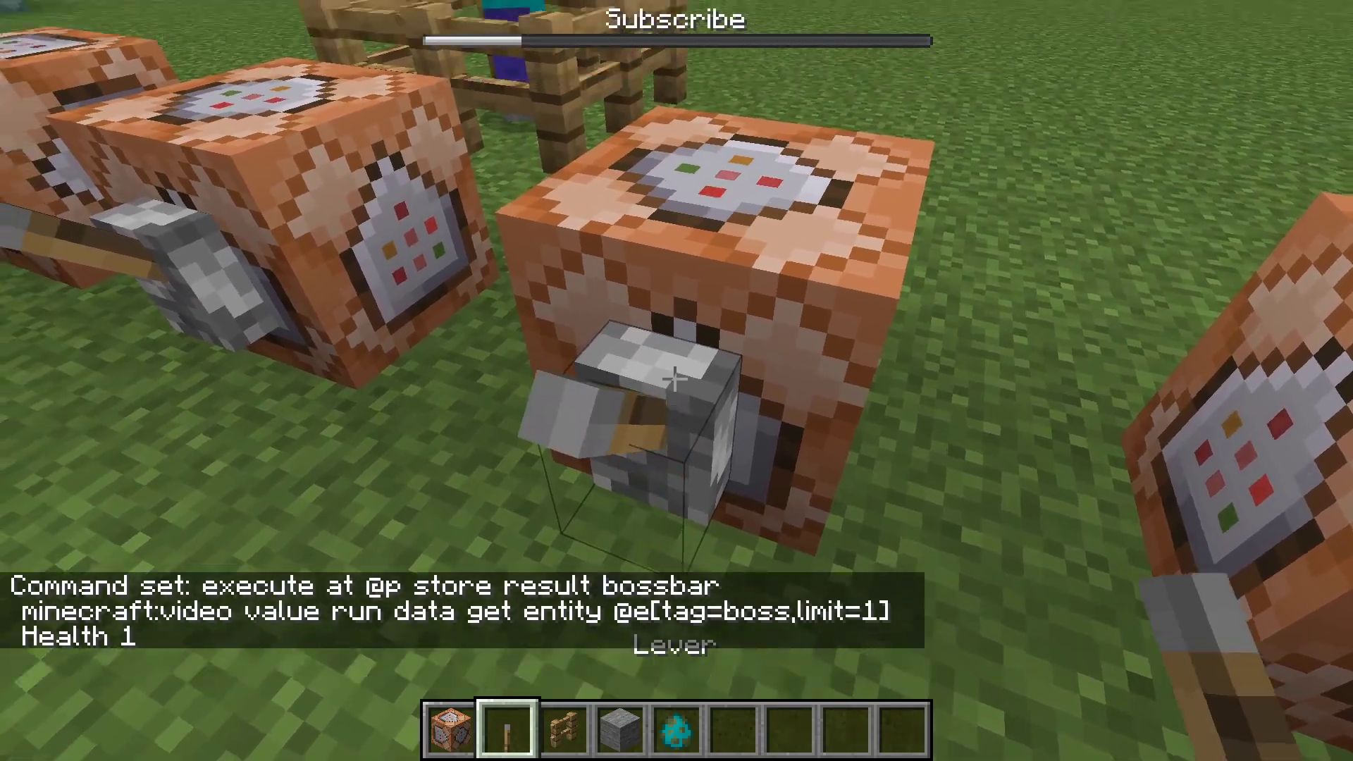
scroll(676, 381, down, 4)
right_click(672, 378)
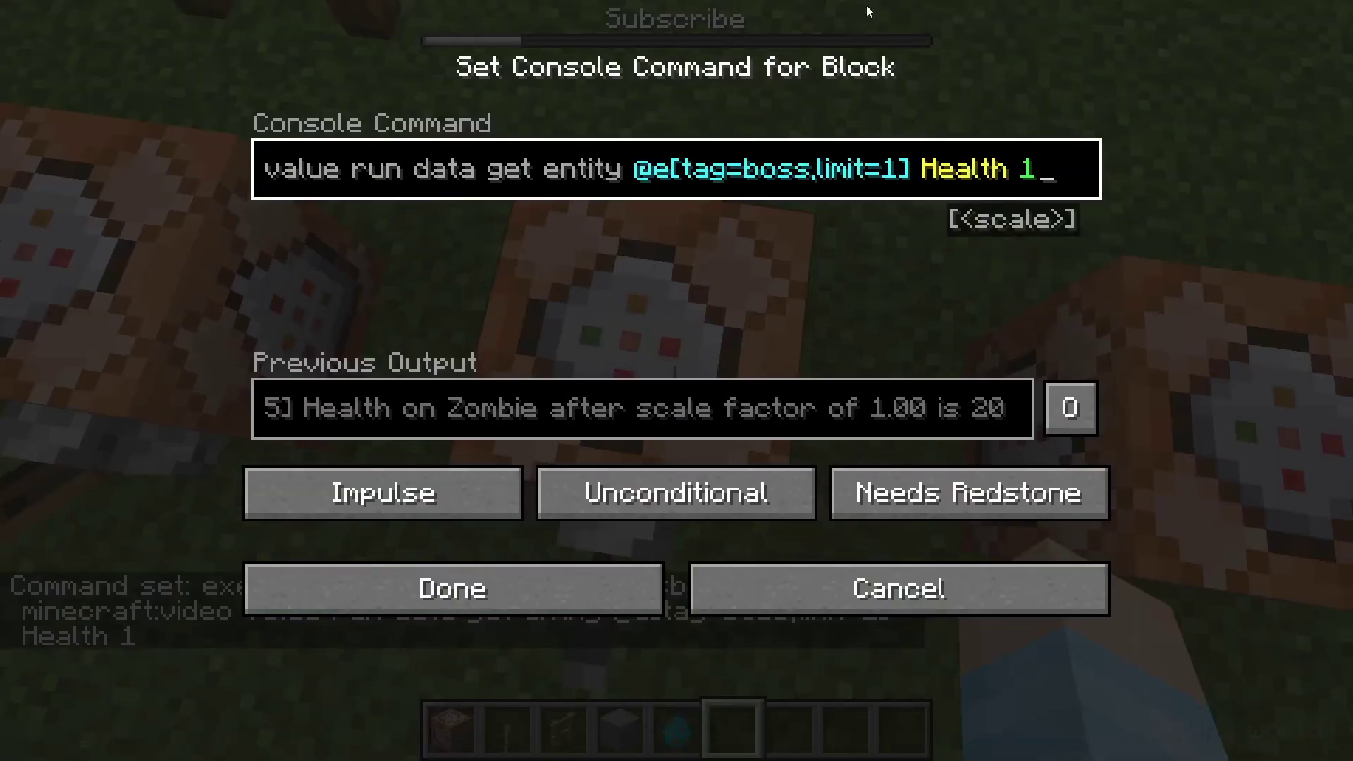
key(Escape)
Step: Walk to the caged zombie and start a tag command on it, then dismiss the suggestions
key(w)
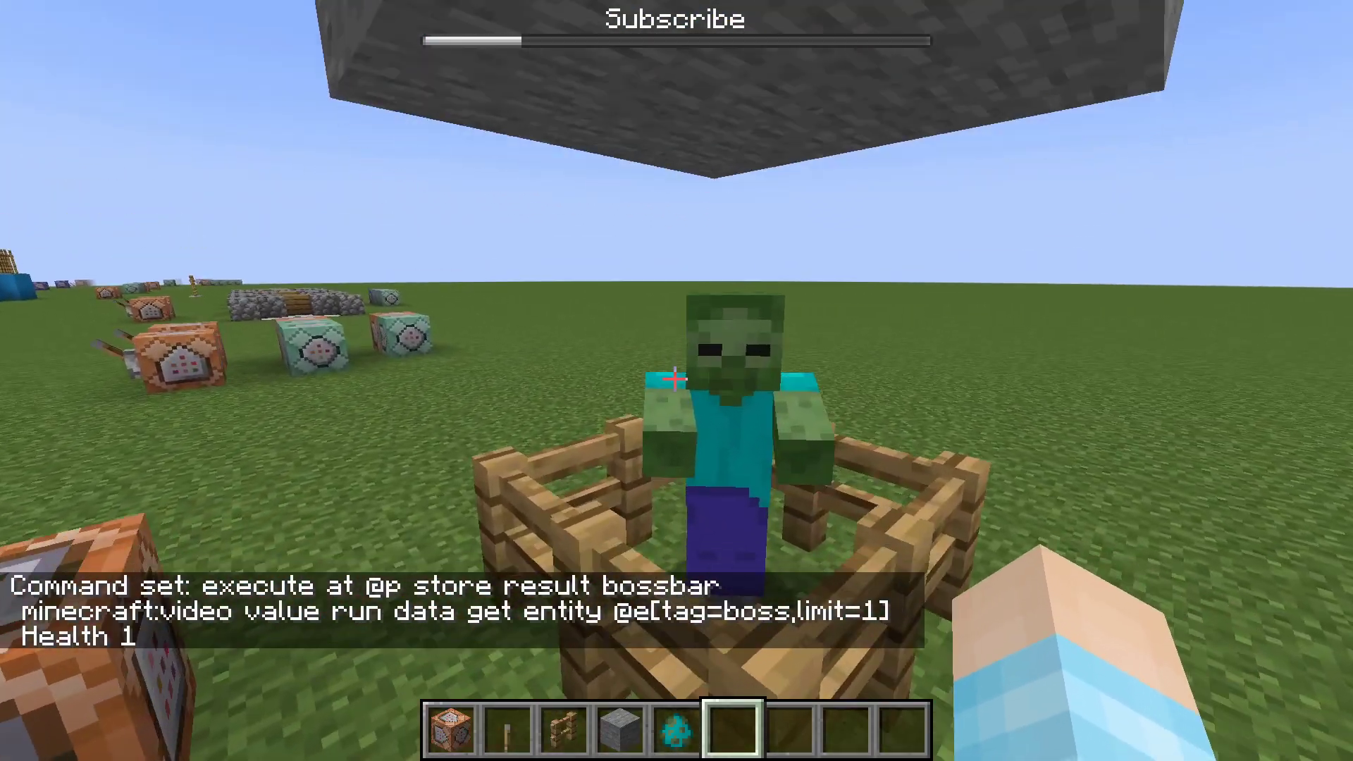
key(slash)
text(tag)
key(Tab)
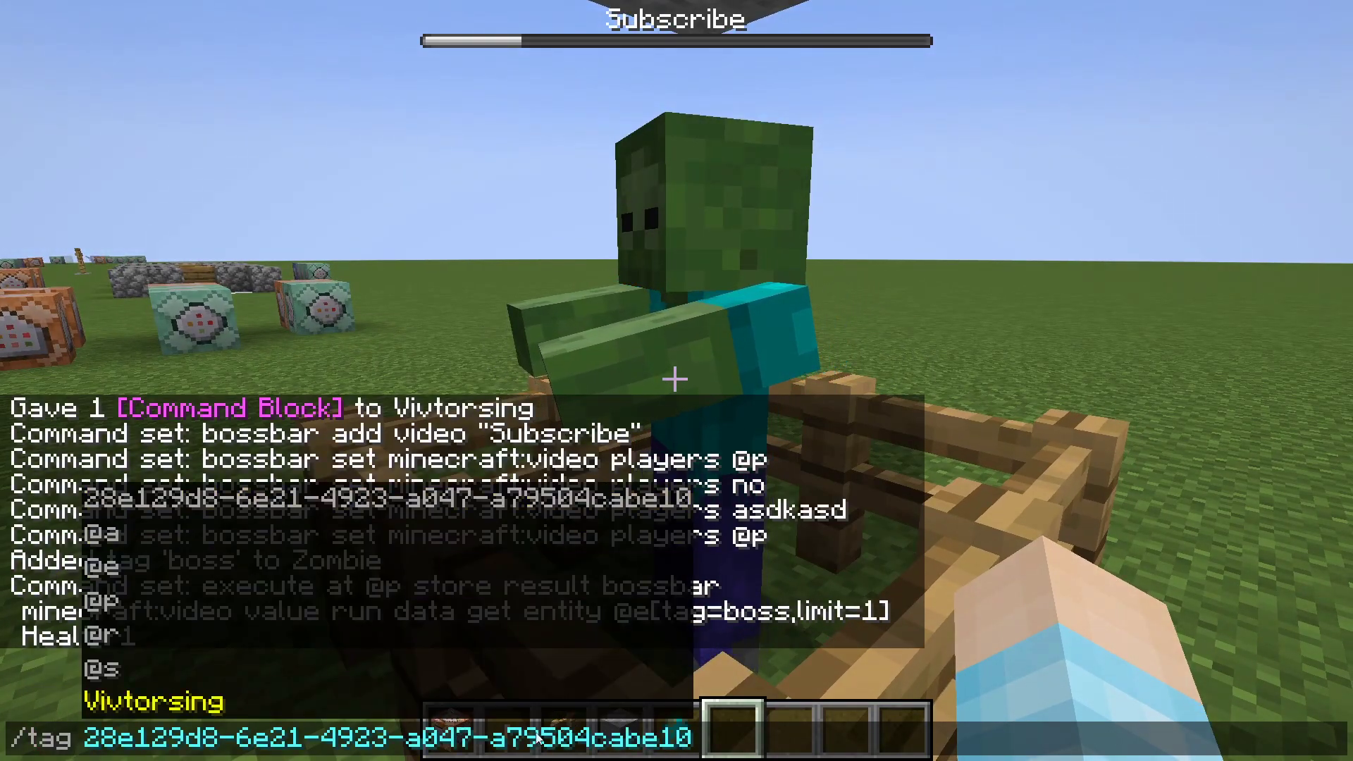
key(Escape)
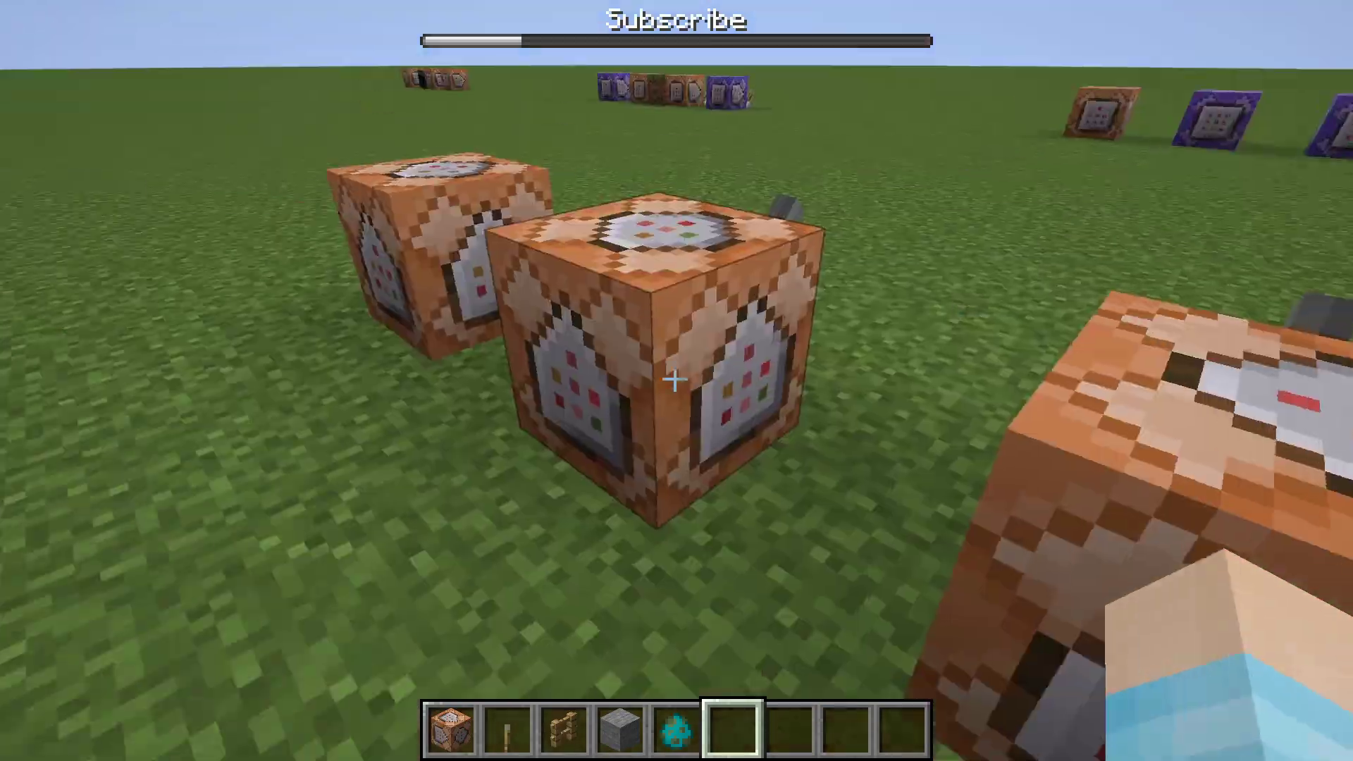
Step: Reopen the command block to confirm its previous output reads Health 20
right_click(678, 379)
key(Escape)
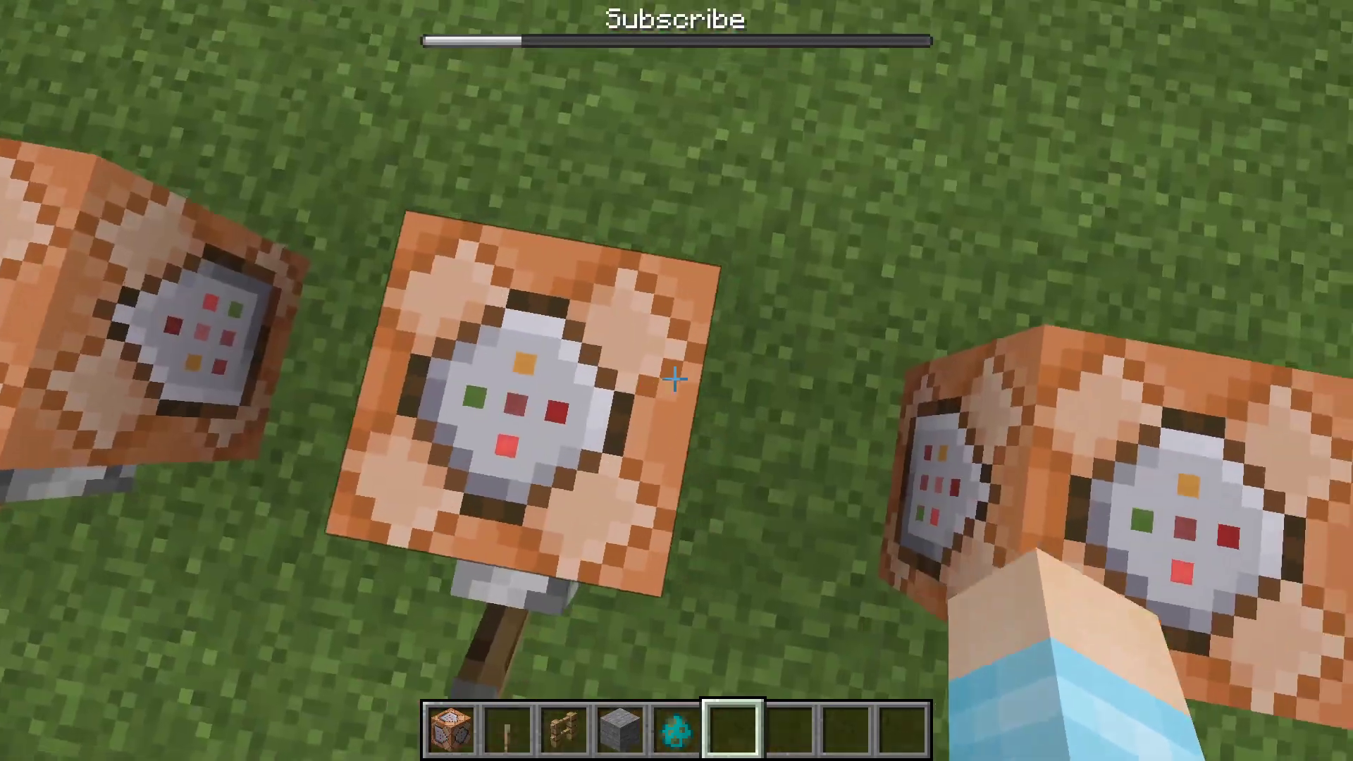
right_click(676, 379)
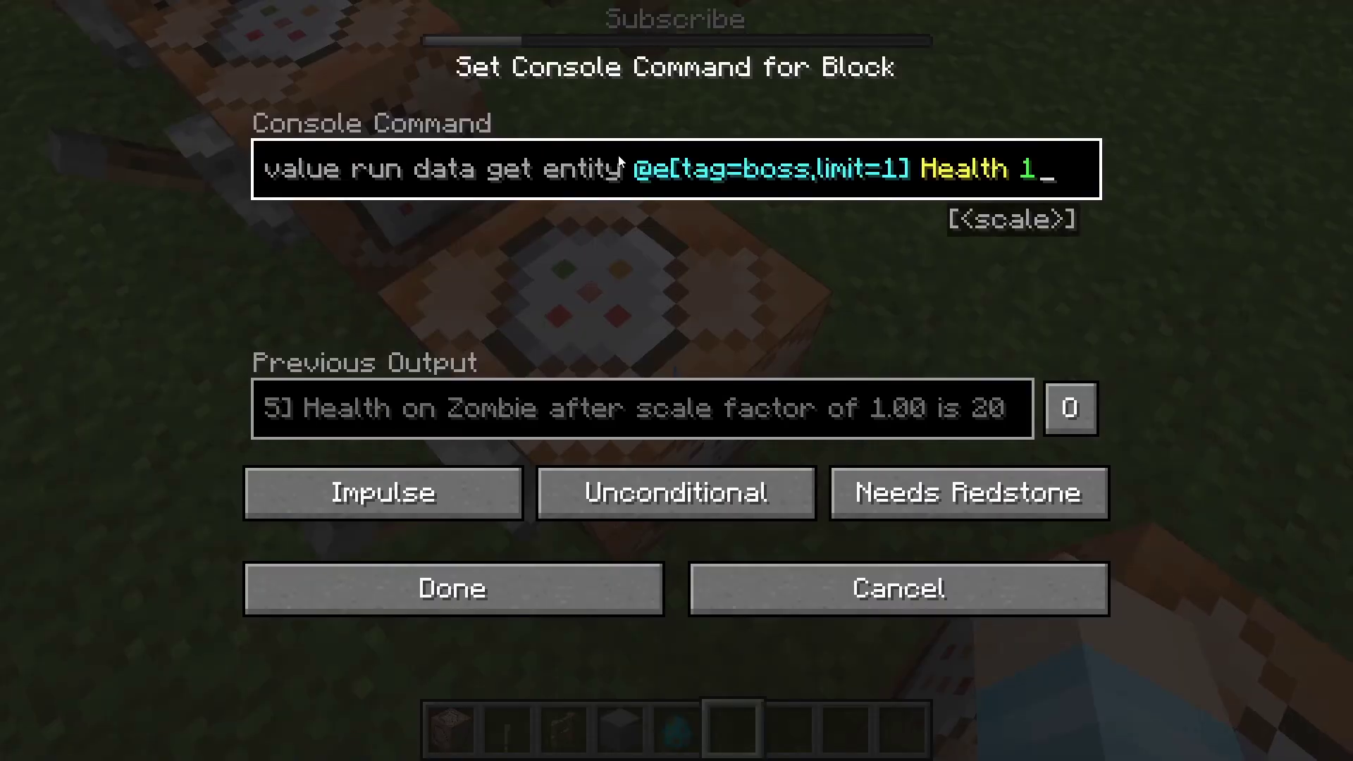
key(Escape)
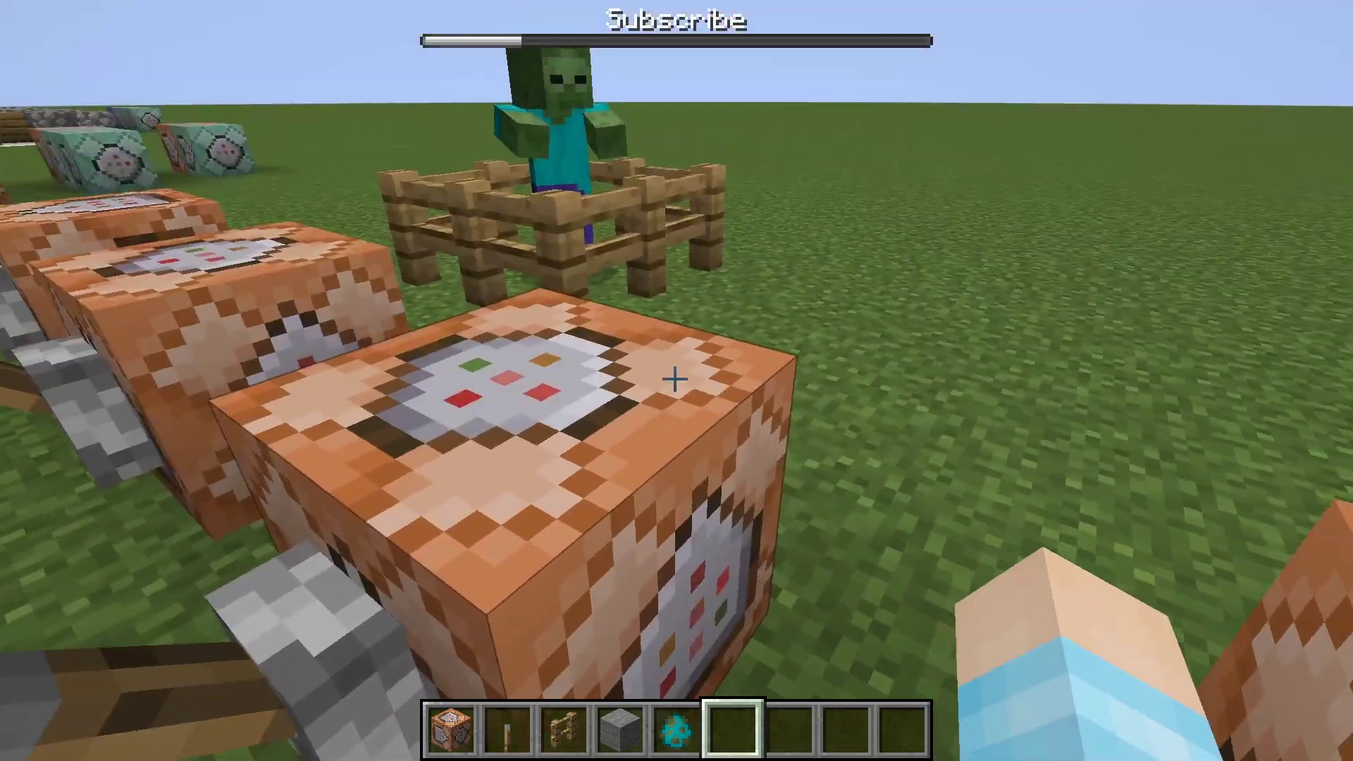
key(slash)
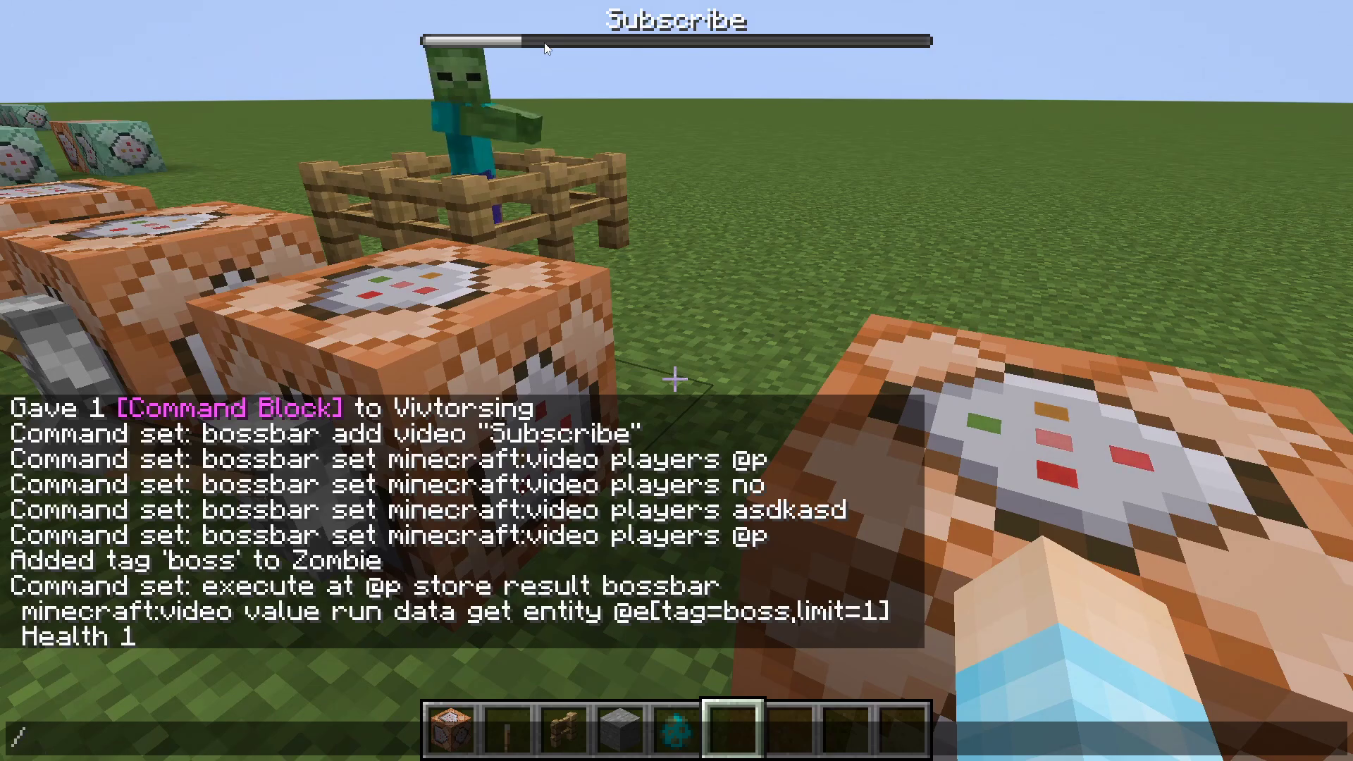
Step: Run /bossbar set minecraft:video max 20 from chat
key(Escape)
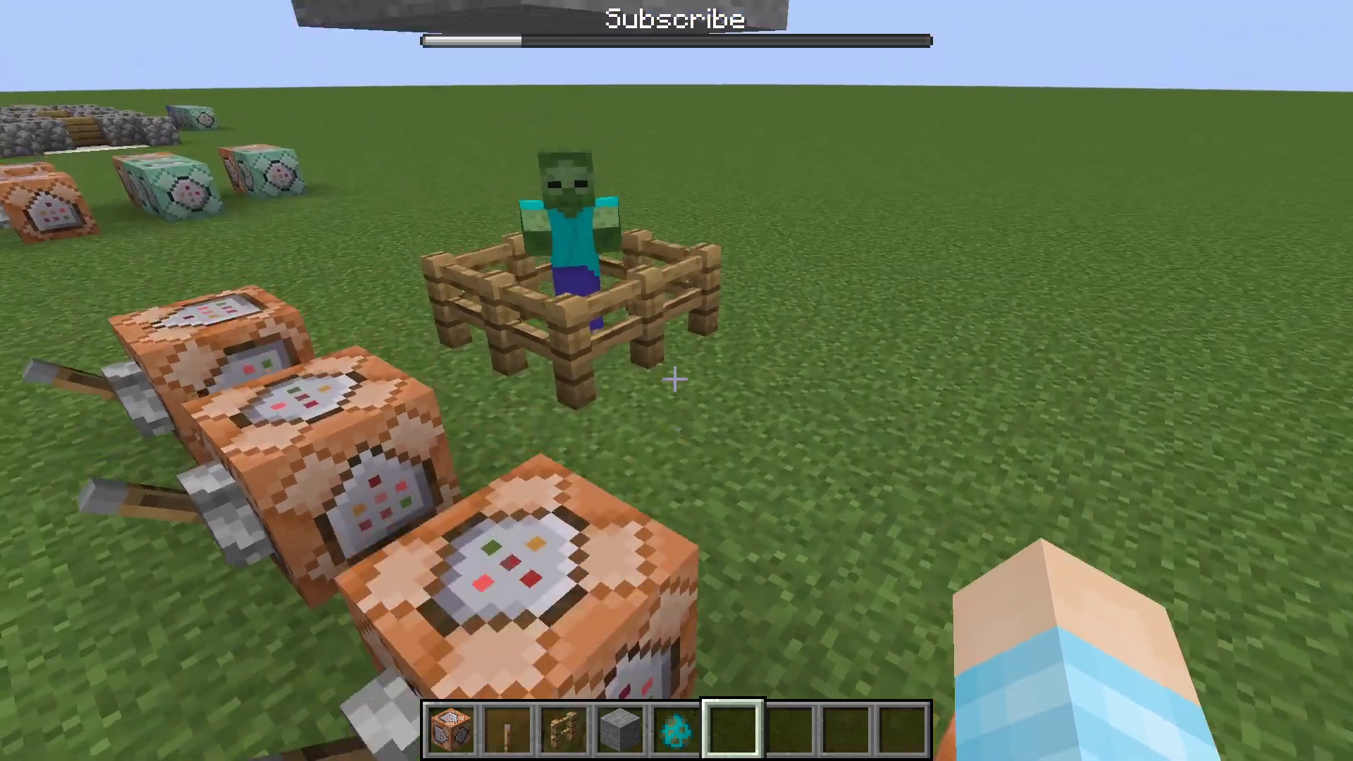
key(slash)
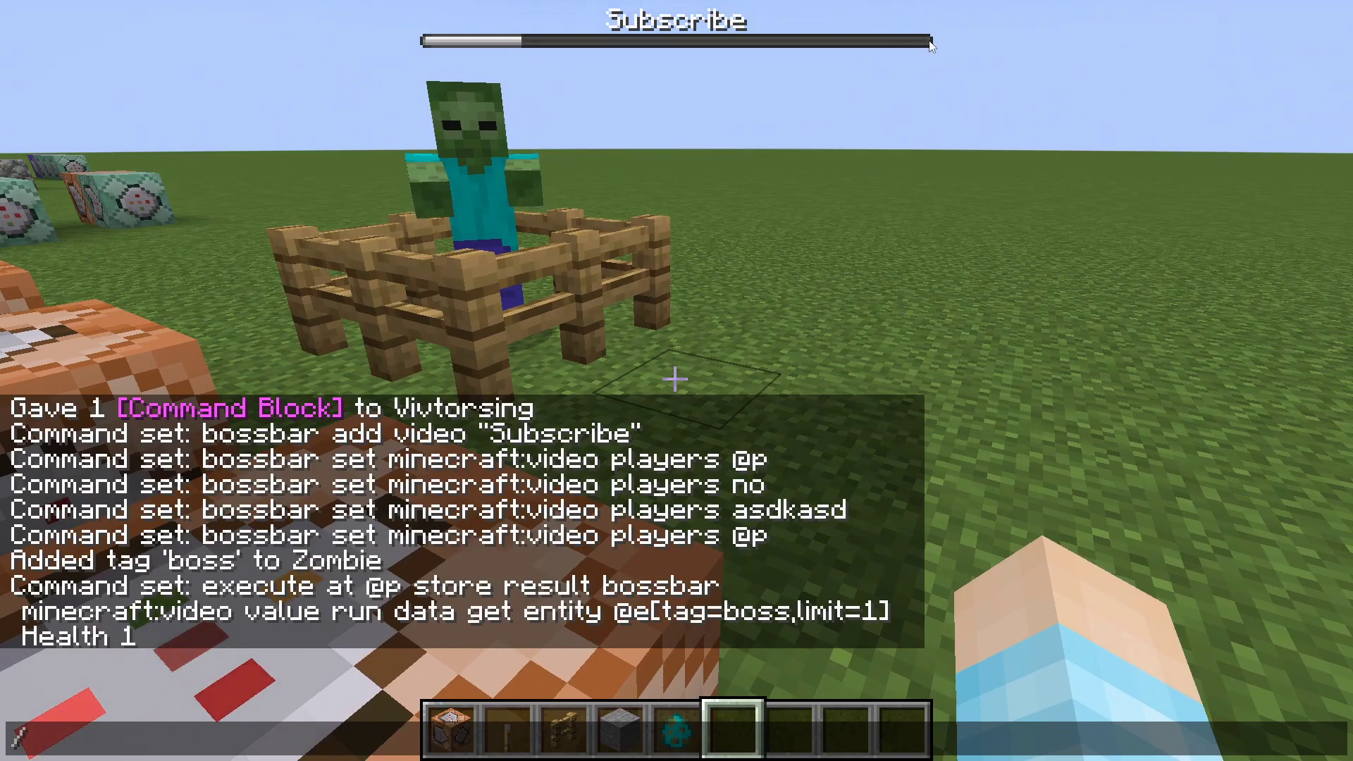
text(bossbar)
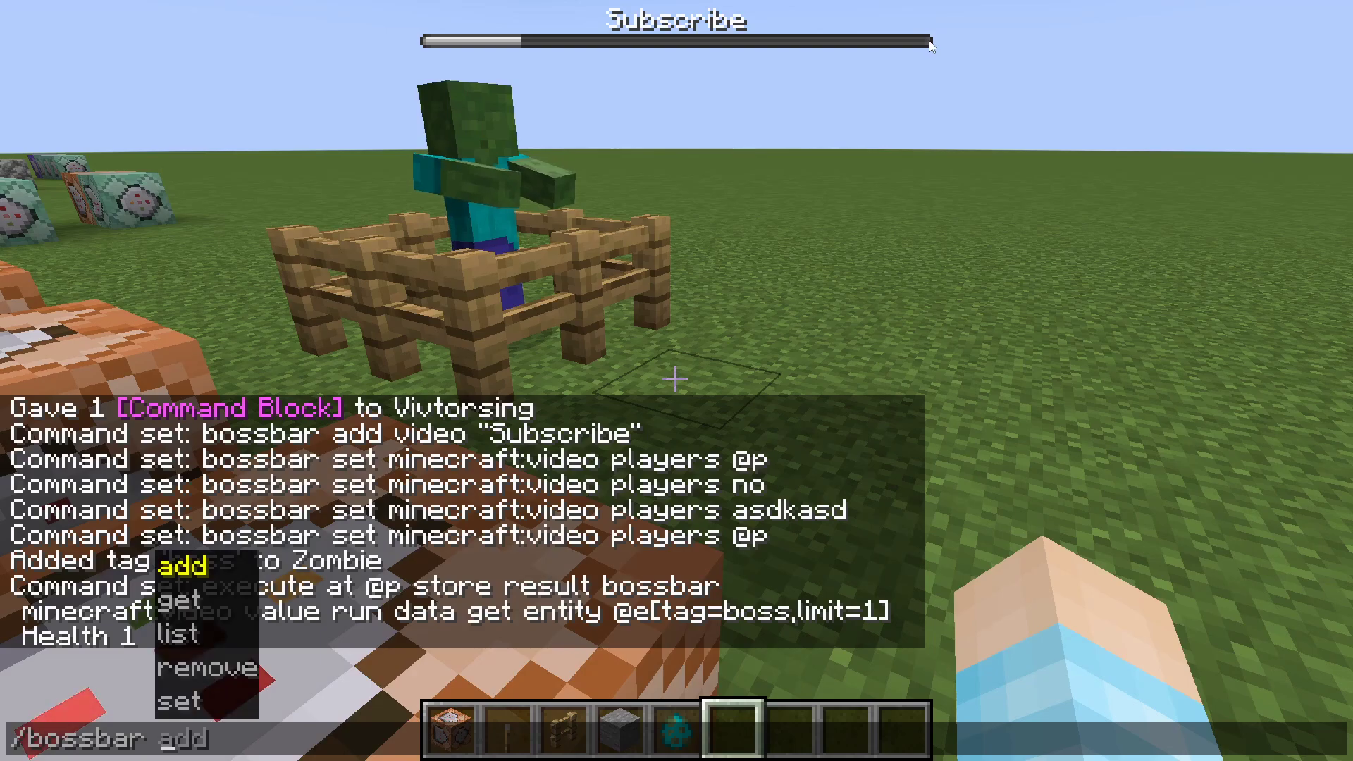
text( set minecraft:video)
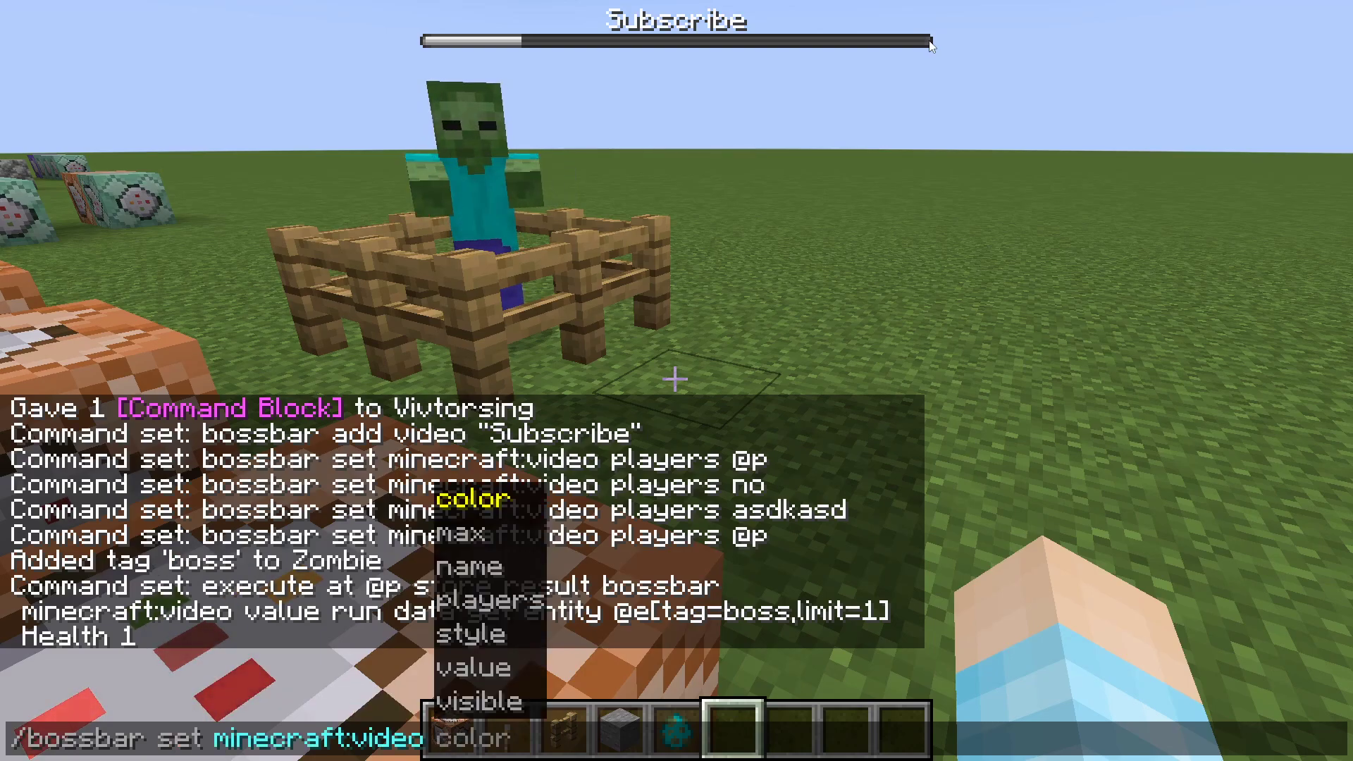
text( max)
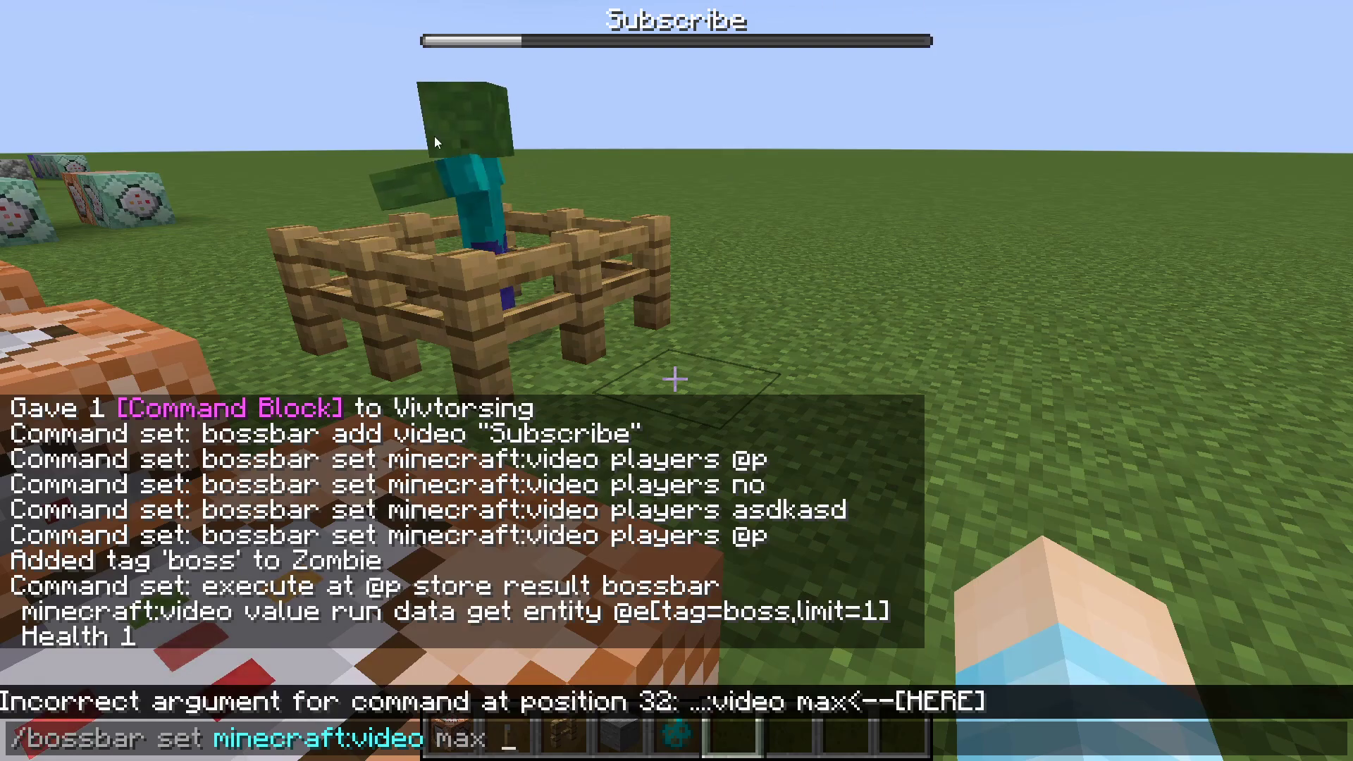
text( 20)
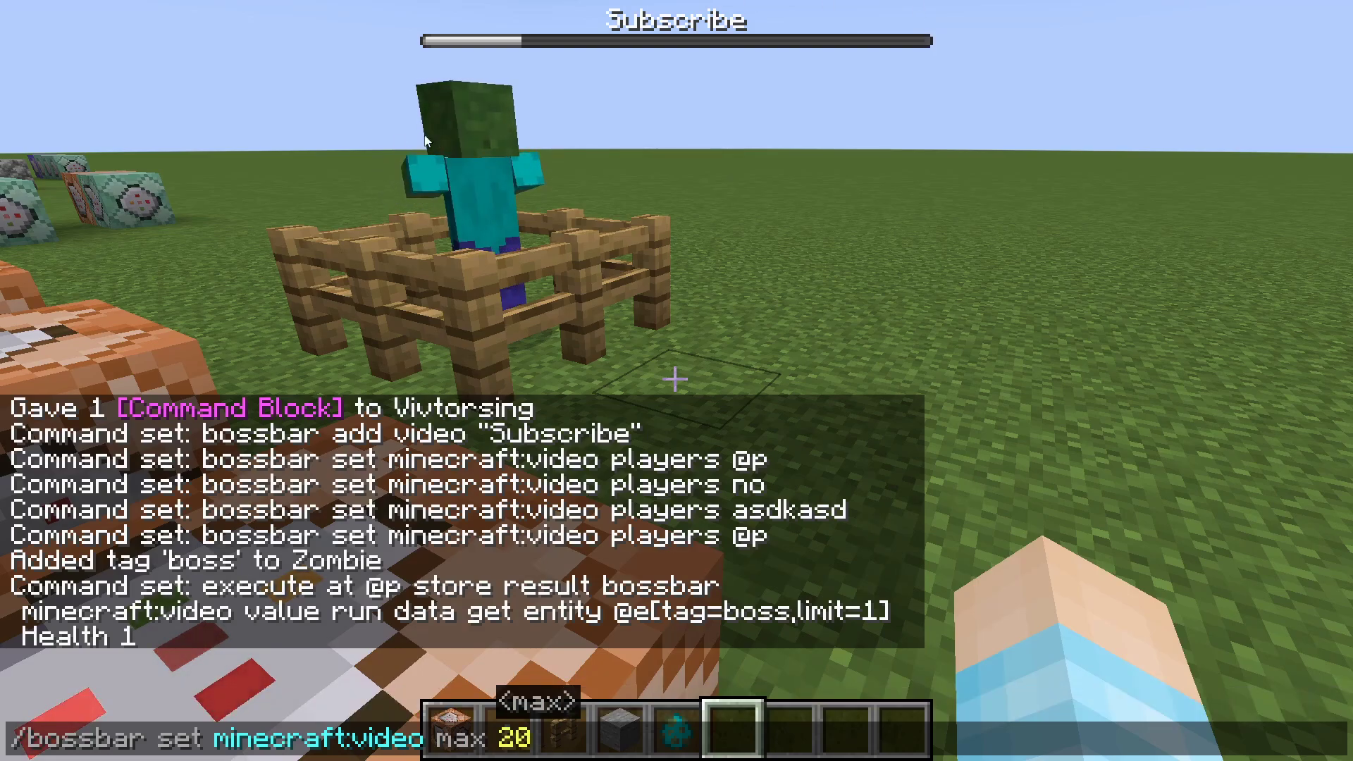
key(Return)
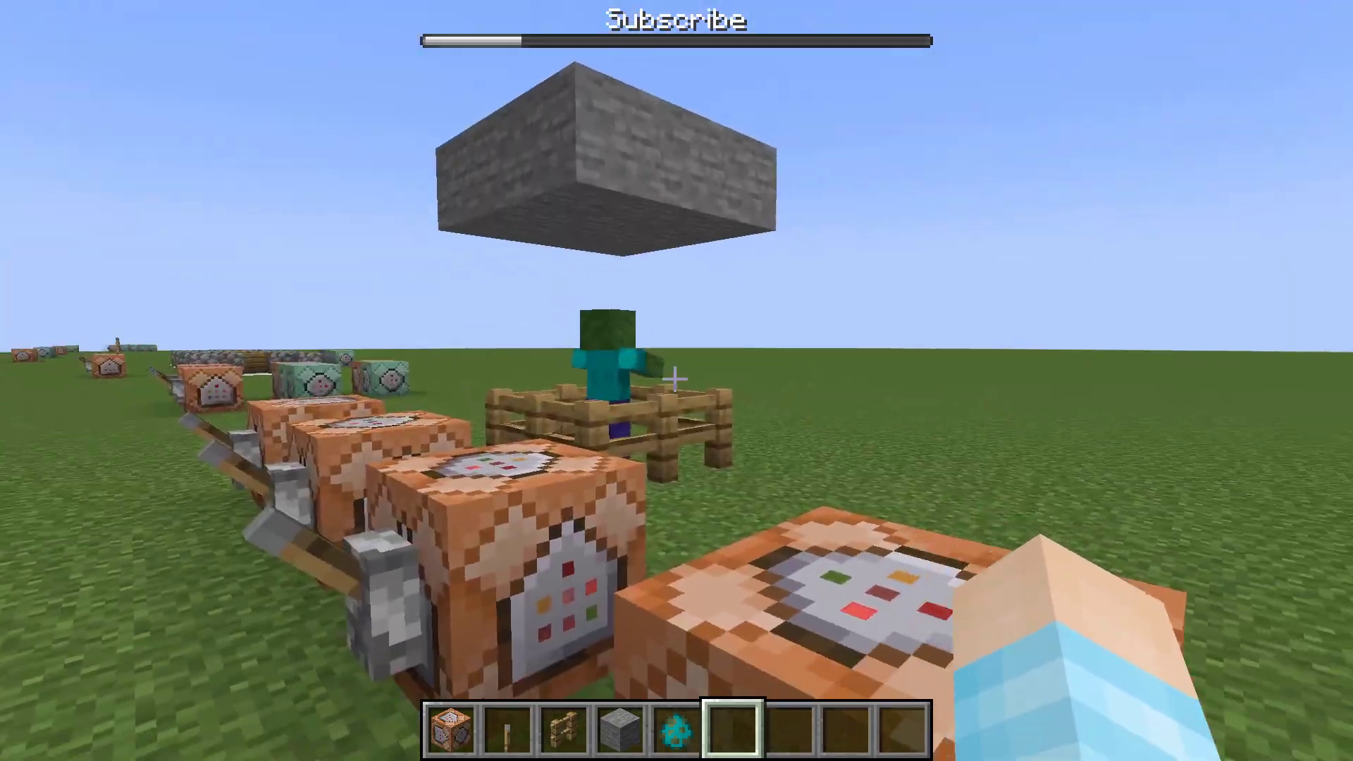
Step: Enter 'execute at @p store result bossbar minecraft:video max run attribute @e[tag=boss,limit=1] minecraft:generic.max_health get 1' in the block
right_click(676, 380)
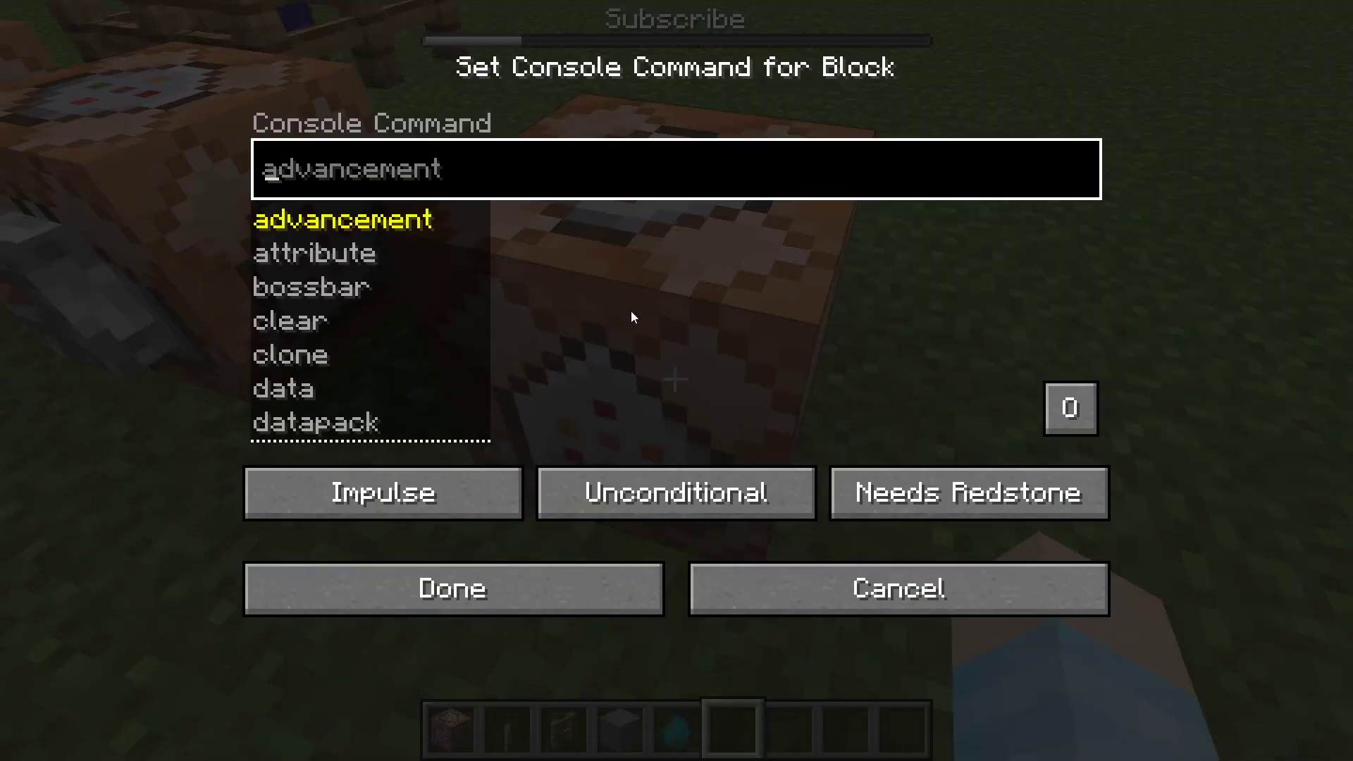
text(execute at @p )
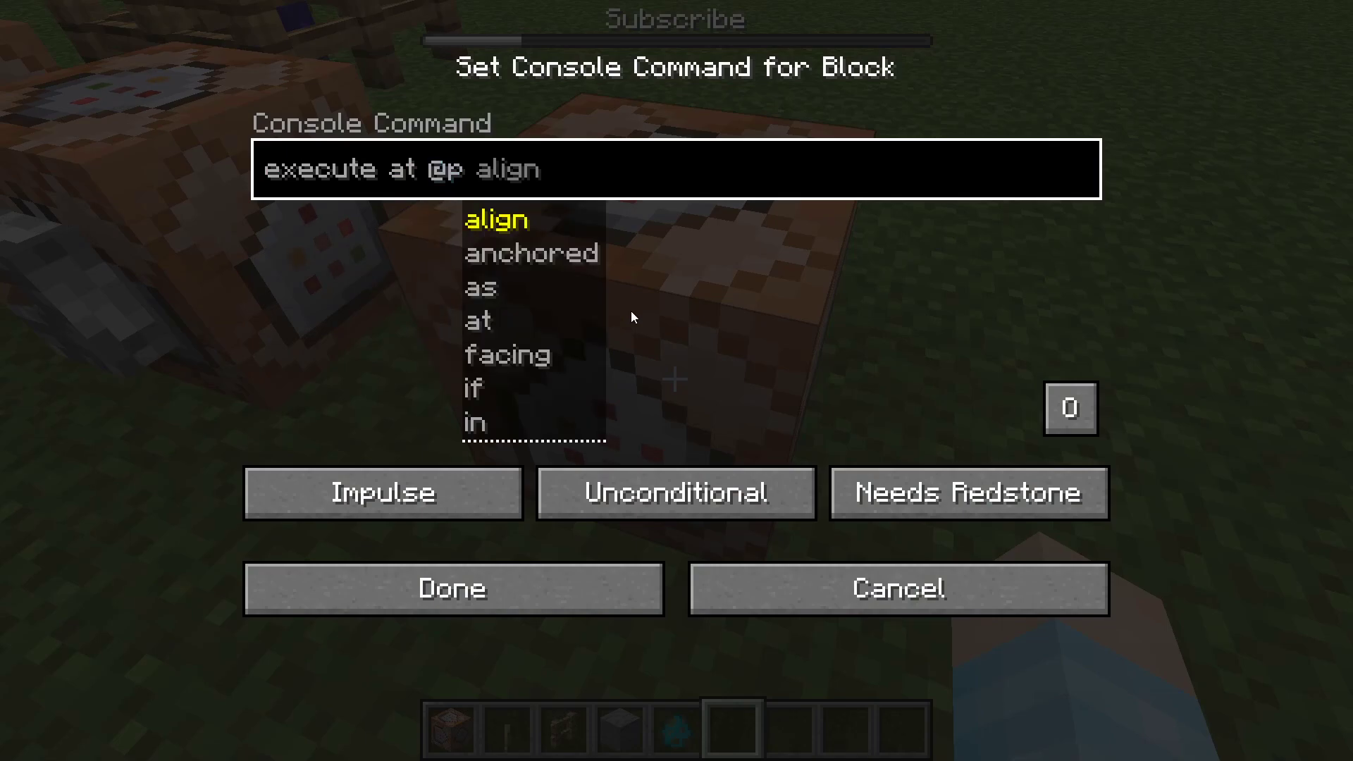
text(store re)
key(Tab)
text(bo)
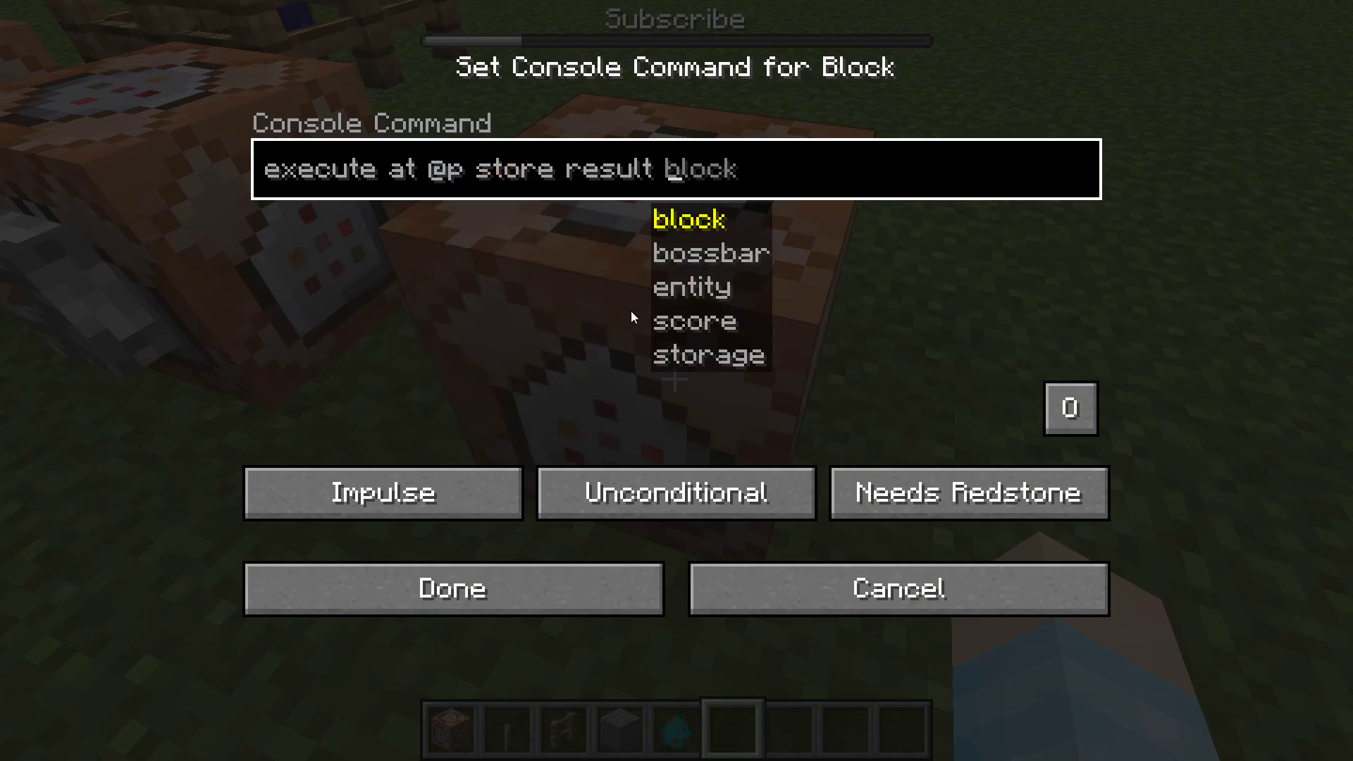
key(Tab)
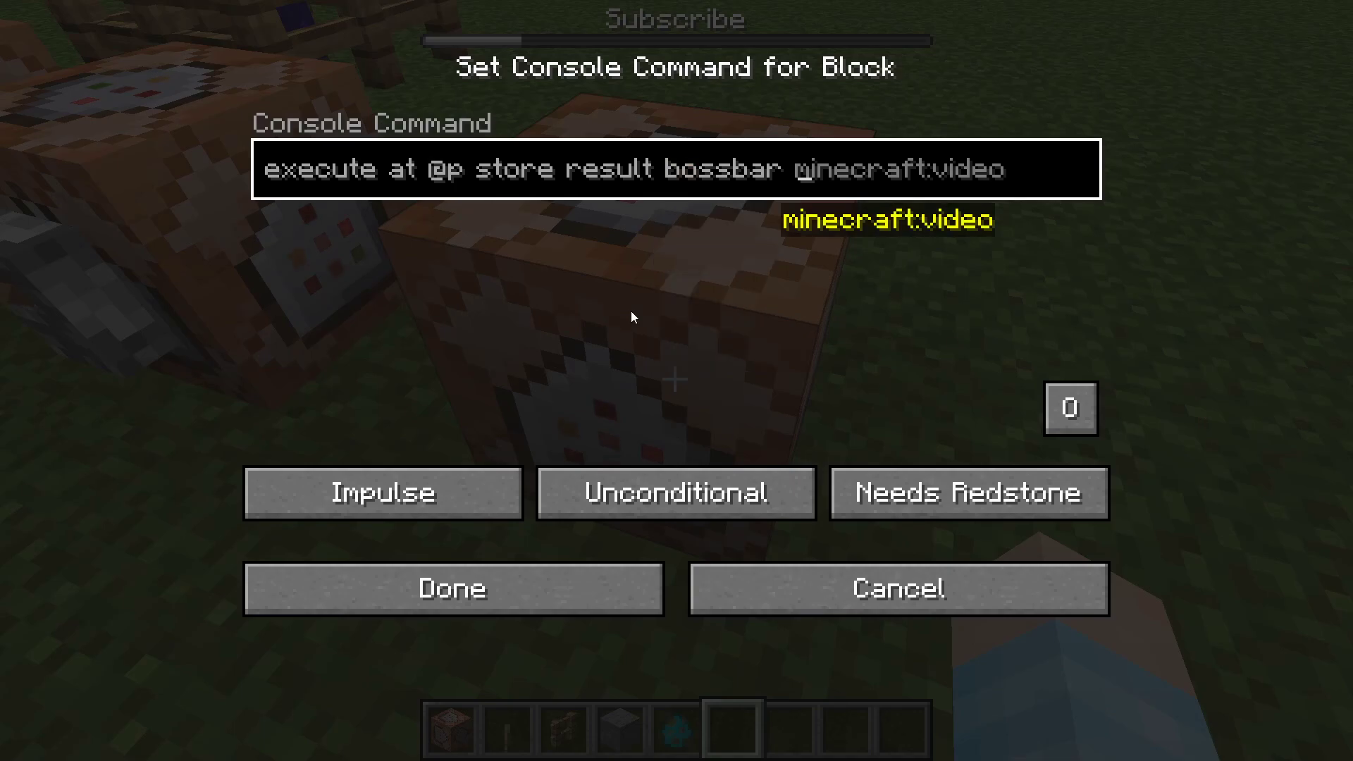
key(Tab)
key(Tab)
text(r)
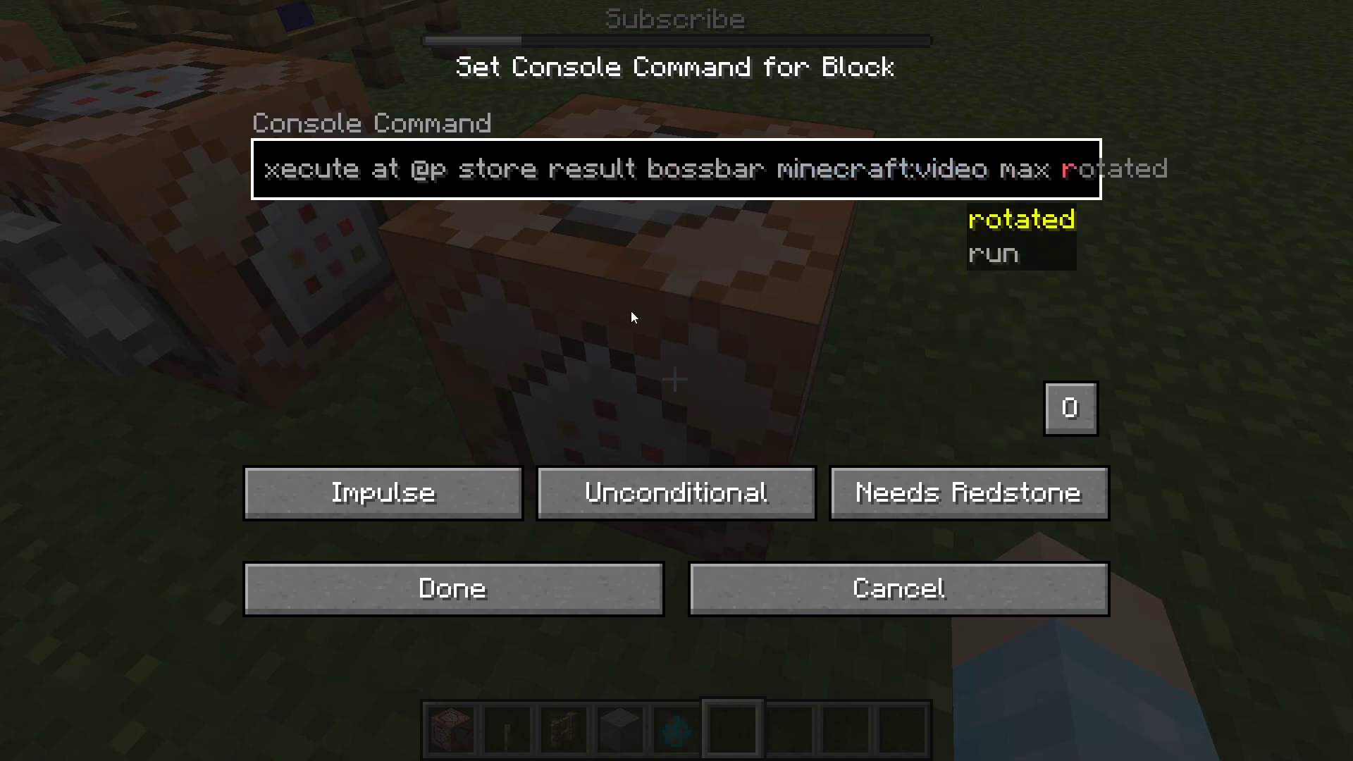
text(un att)
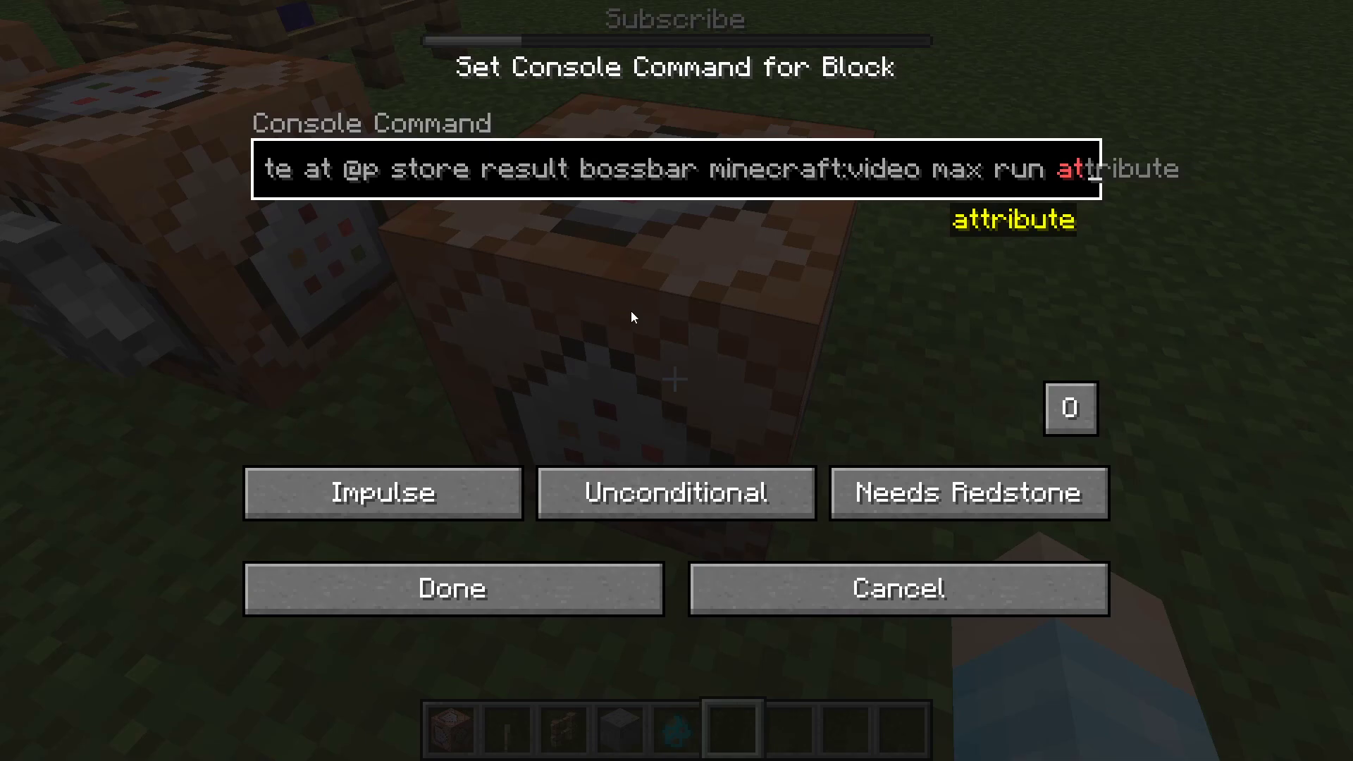
key(Tab)
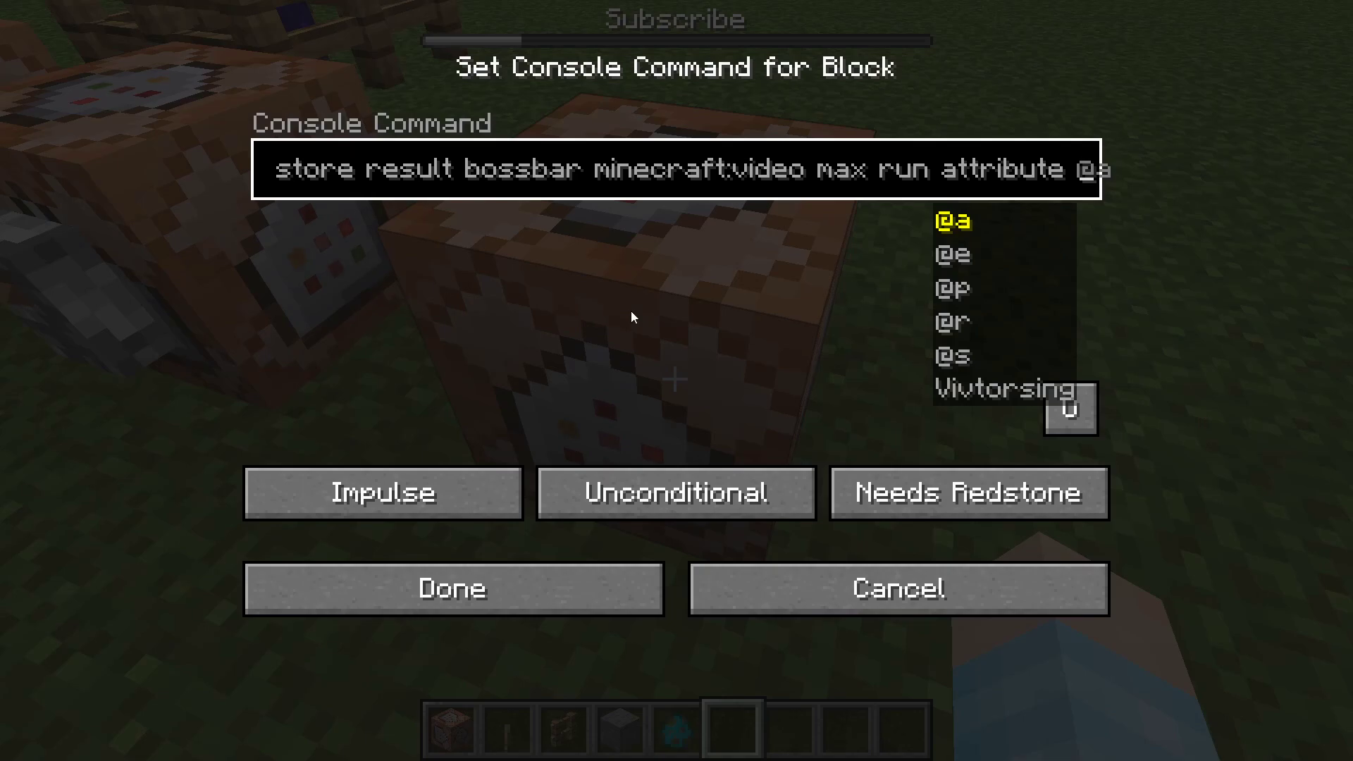
text(@e[t)
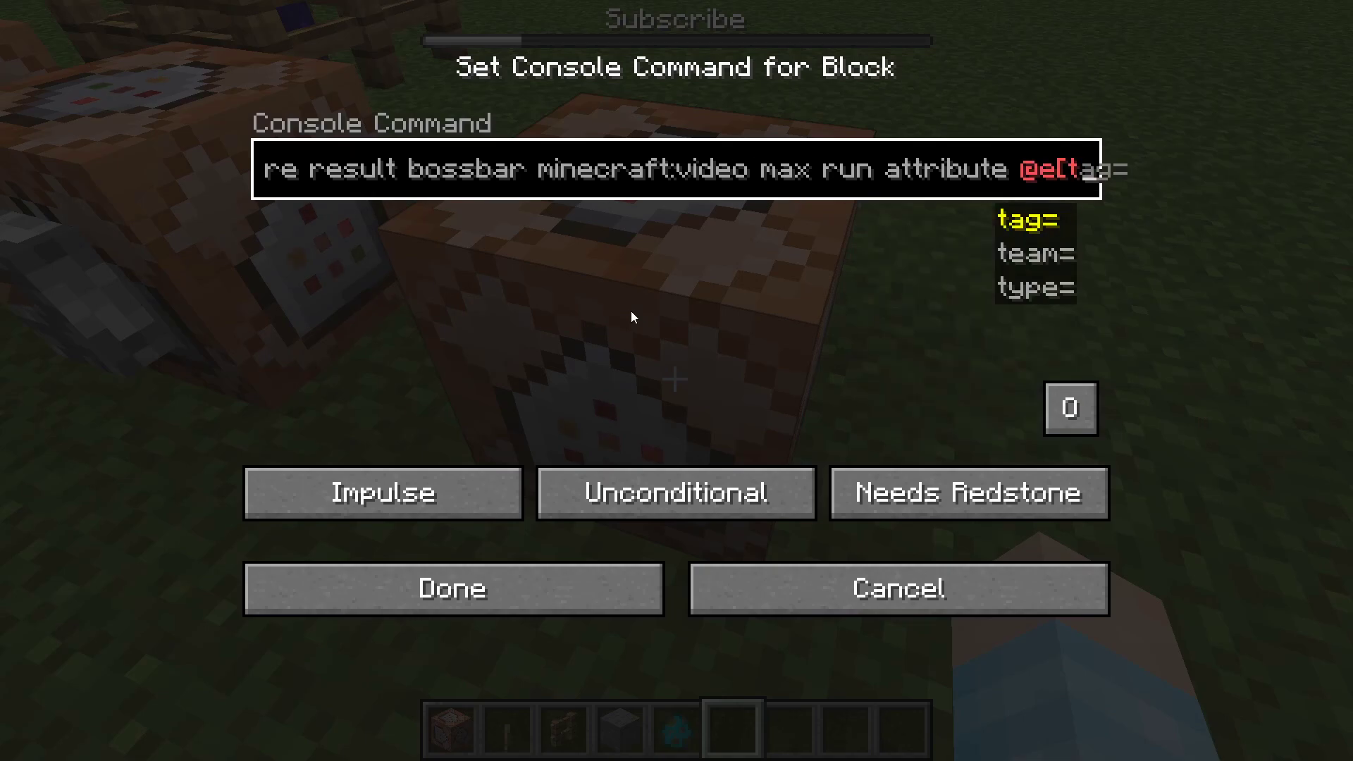
text(ag=boss,limit=)
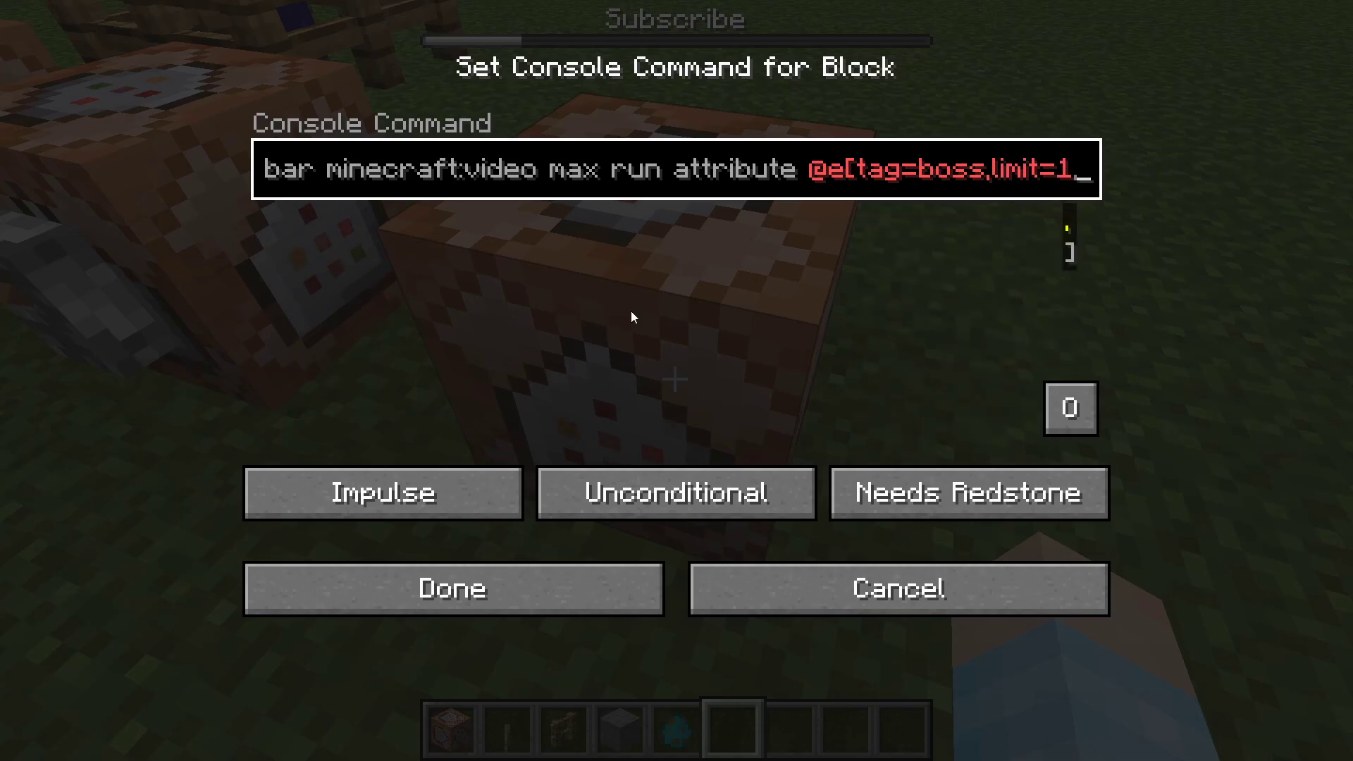
text(1])
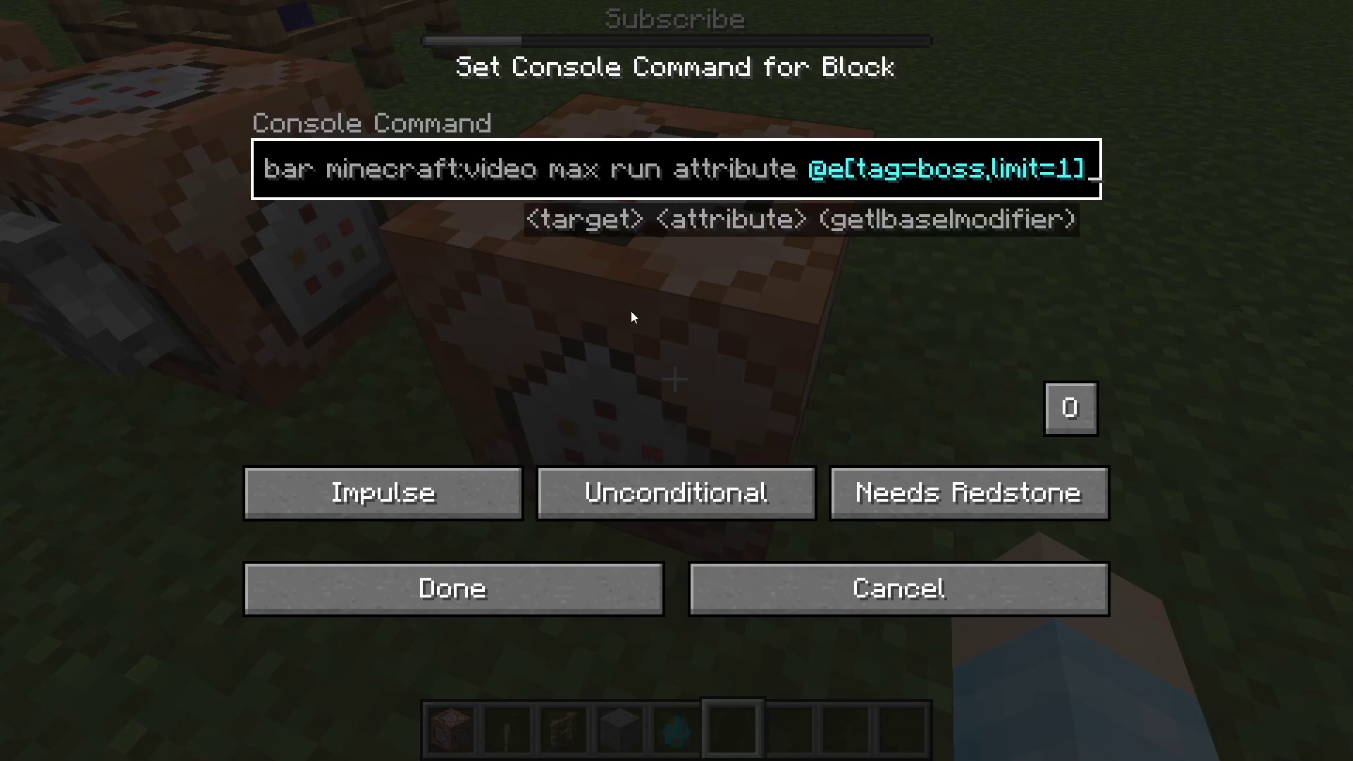
text( minecraft:)
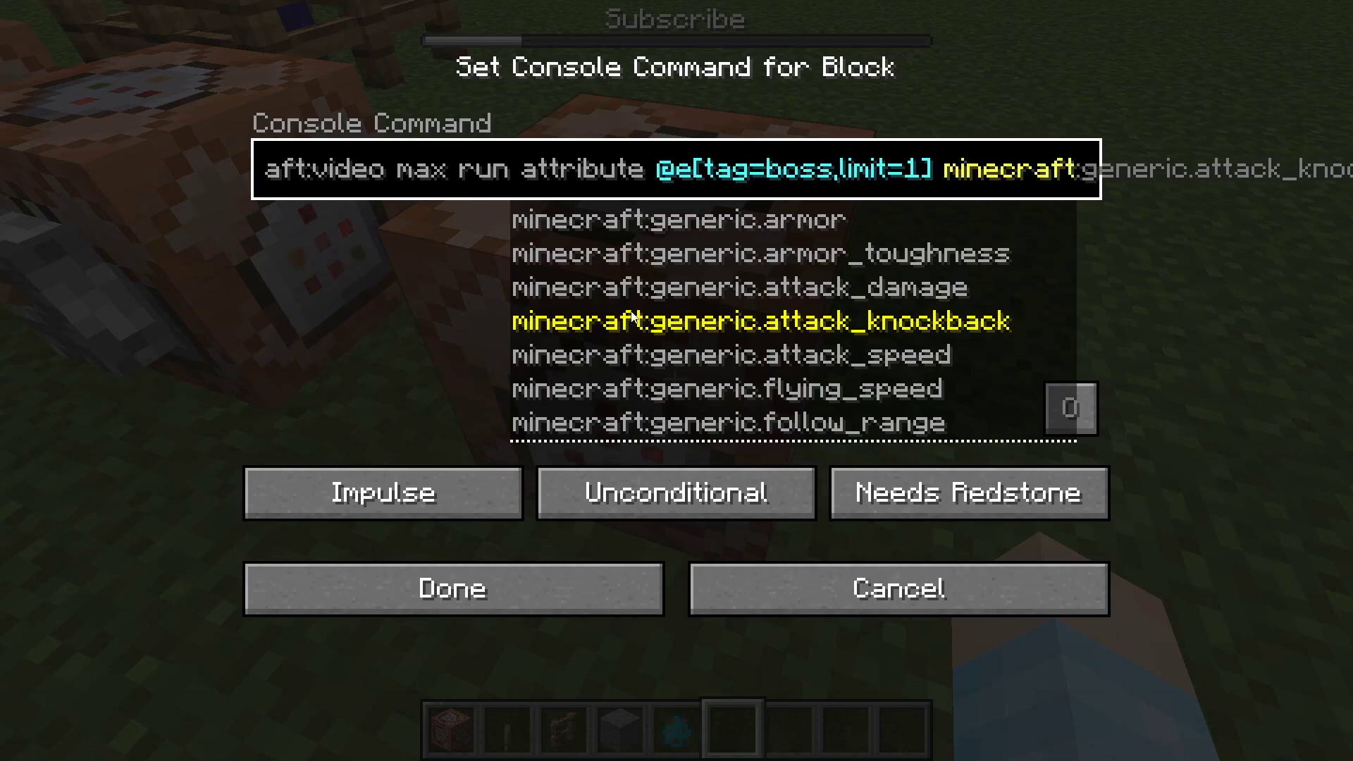
text(g)
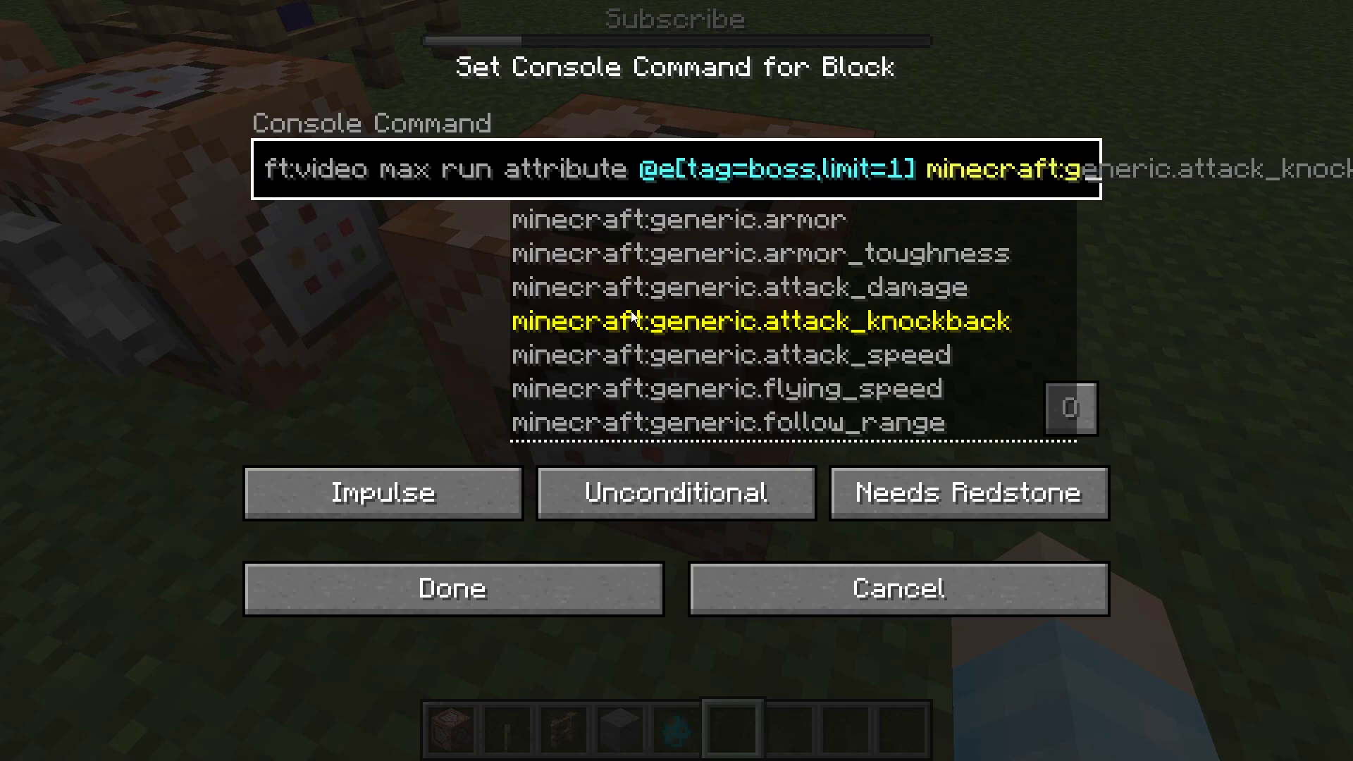
text(e)
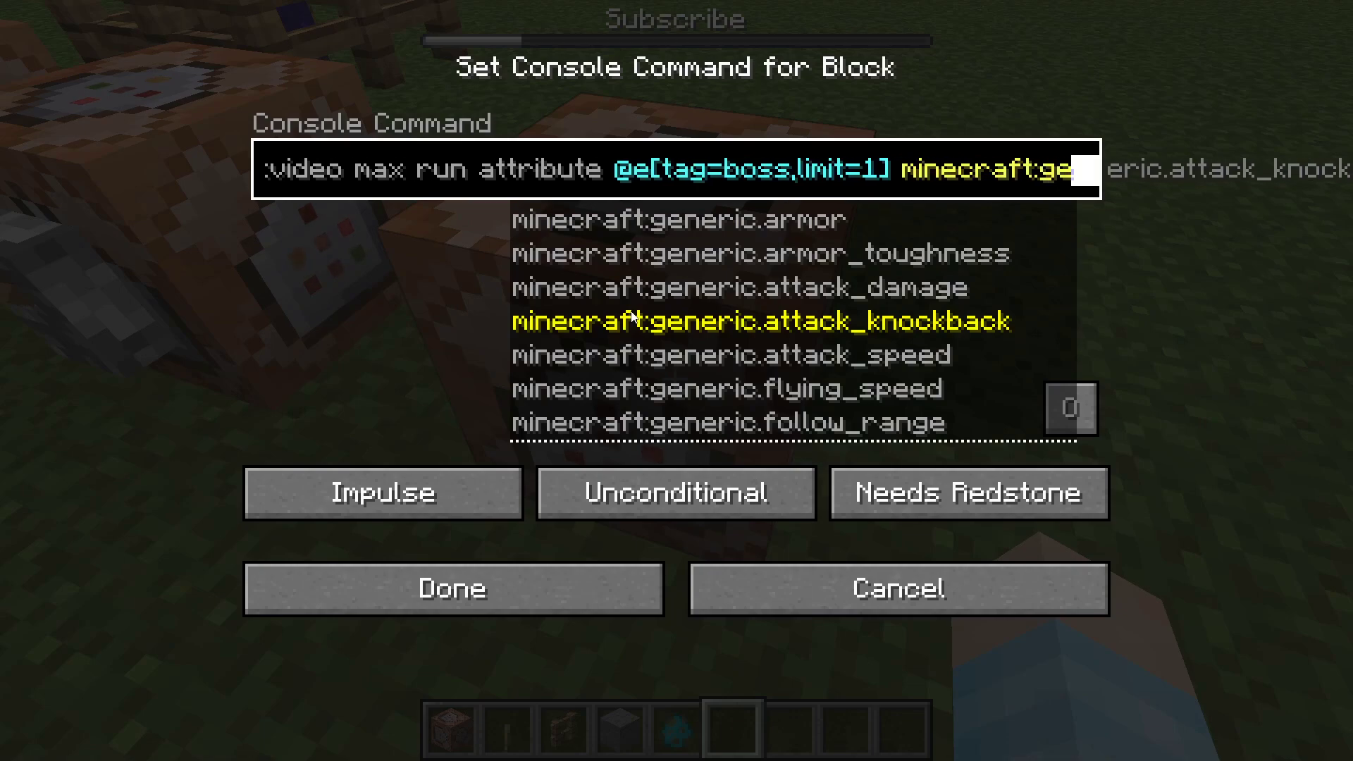
text(neric)
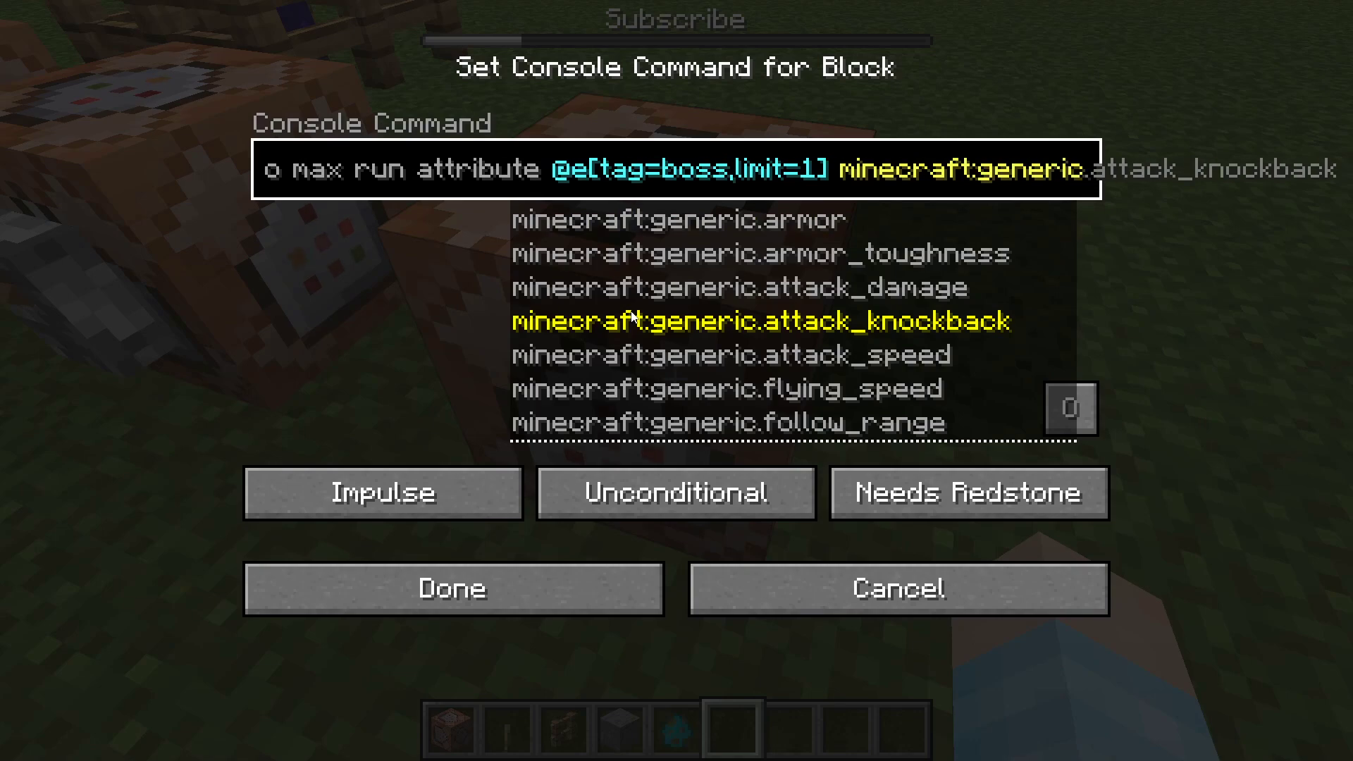
text(.max_)
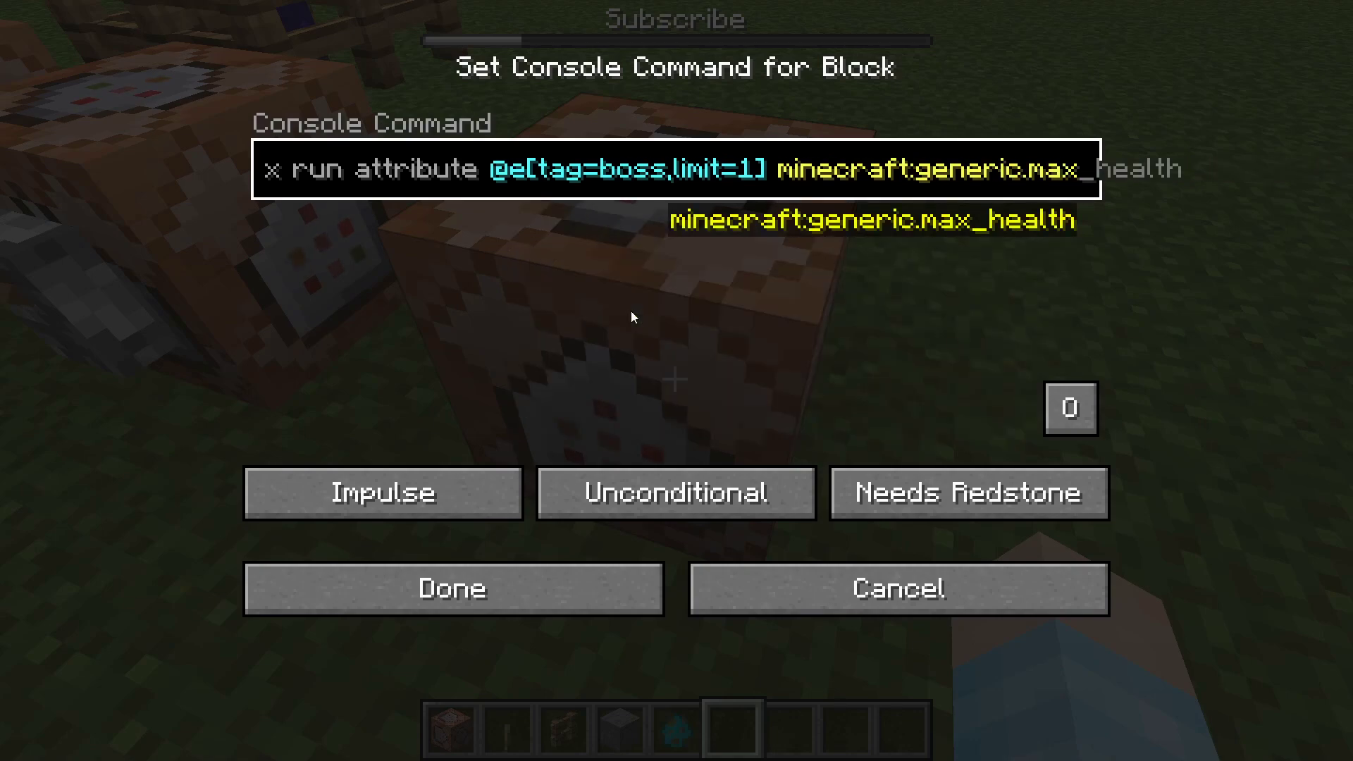
key(Tab)
text(get 1)
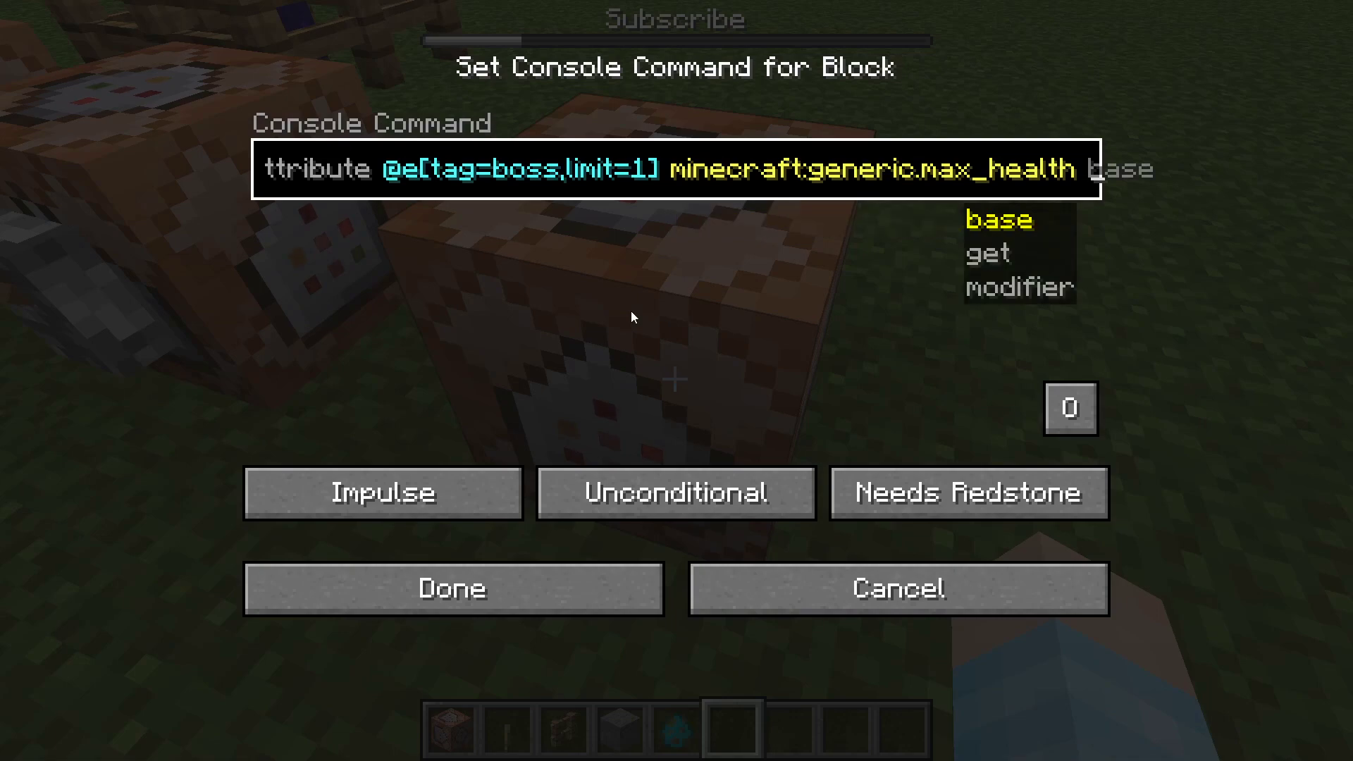
key(Return)
Step: Place a lever on the max-health command block and switch it on to power it
key(2)
right_click(675, 380)
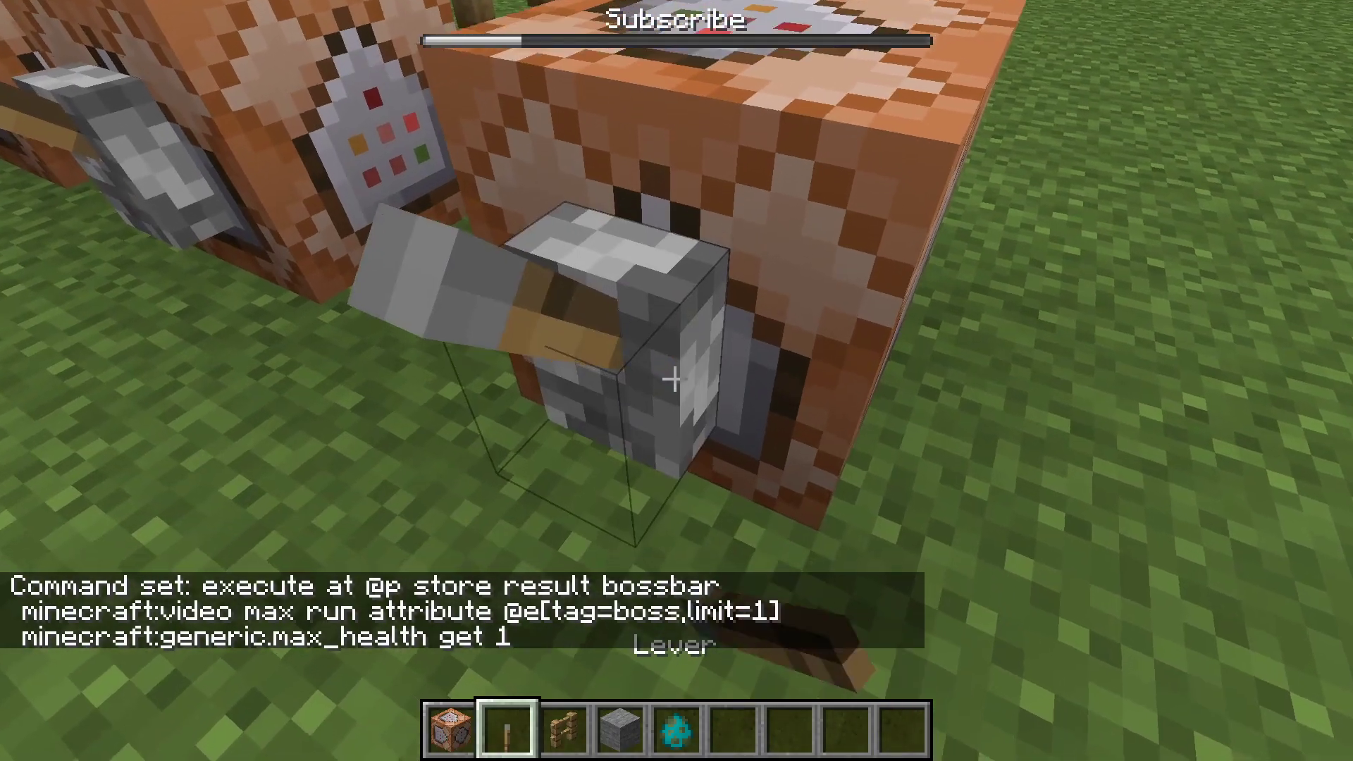
right_click(675, 380)
key(3)
key(4)
key(6)
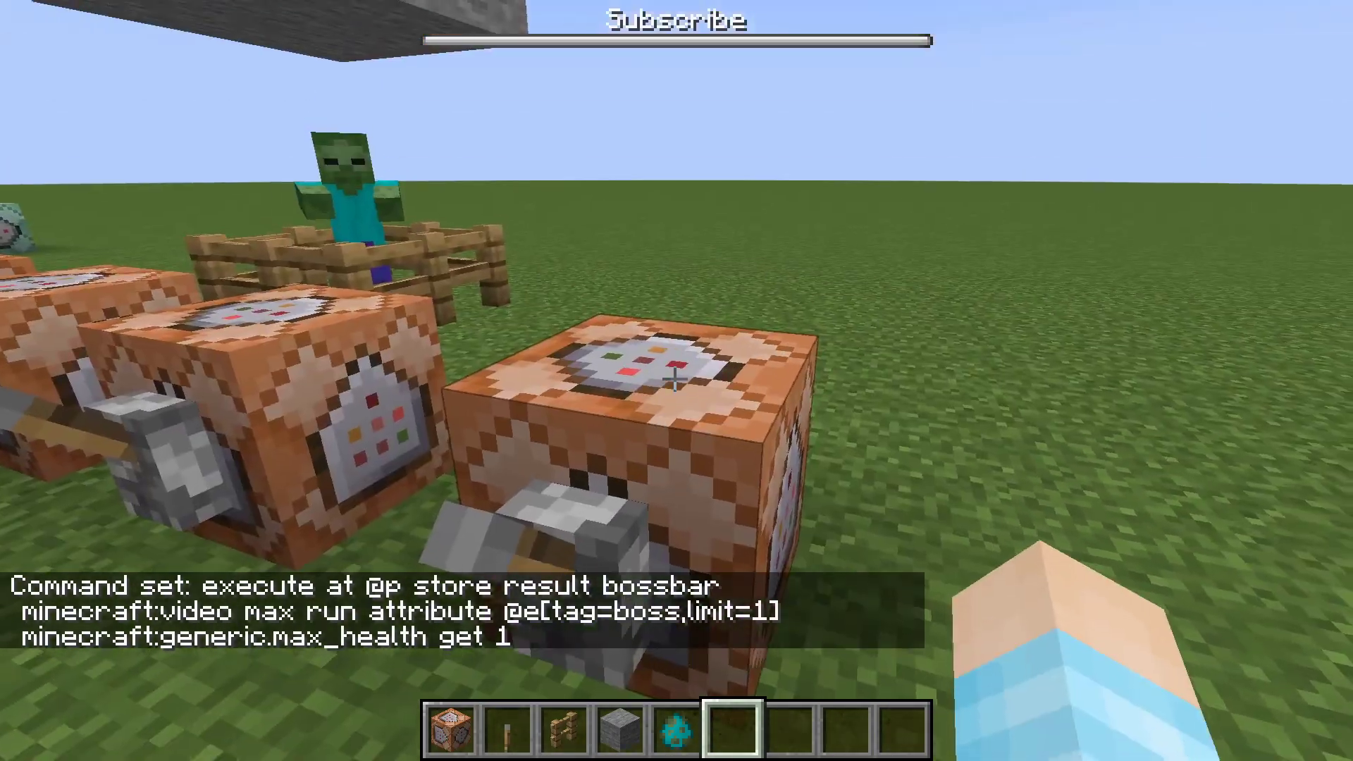
right_click(675, 379)
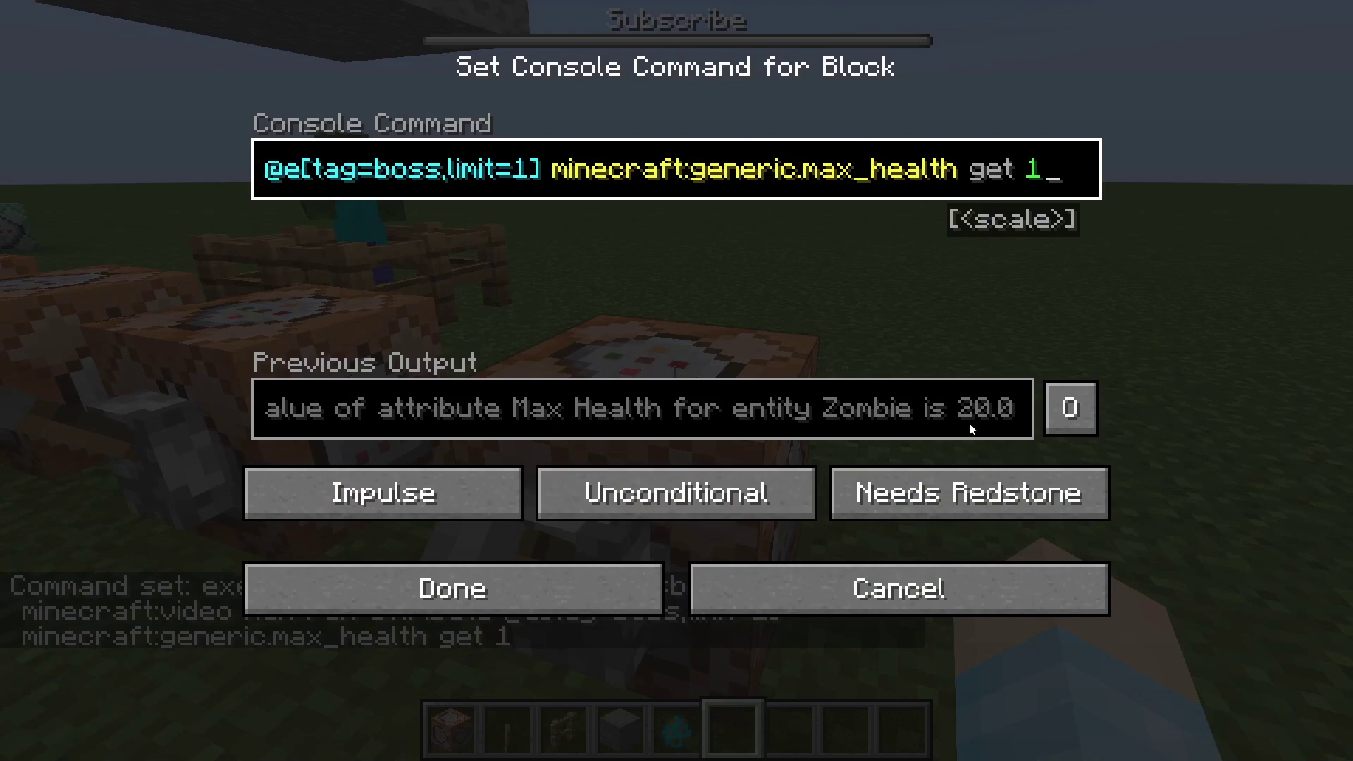
key(Escape)
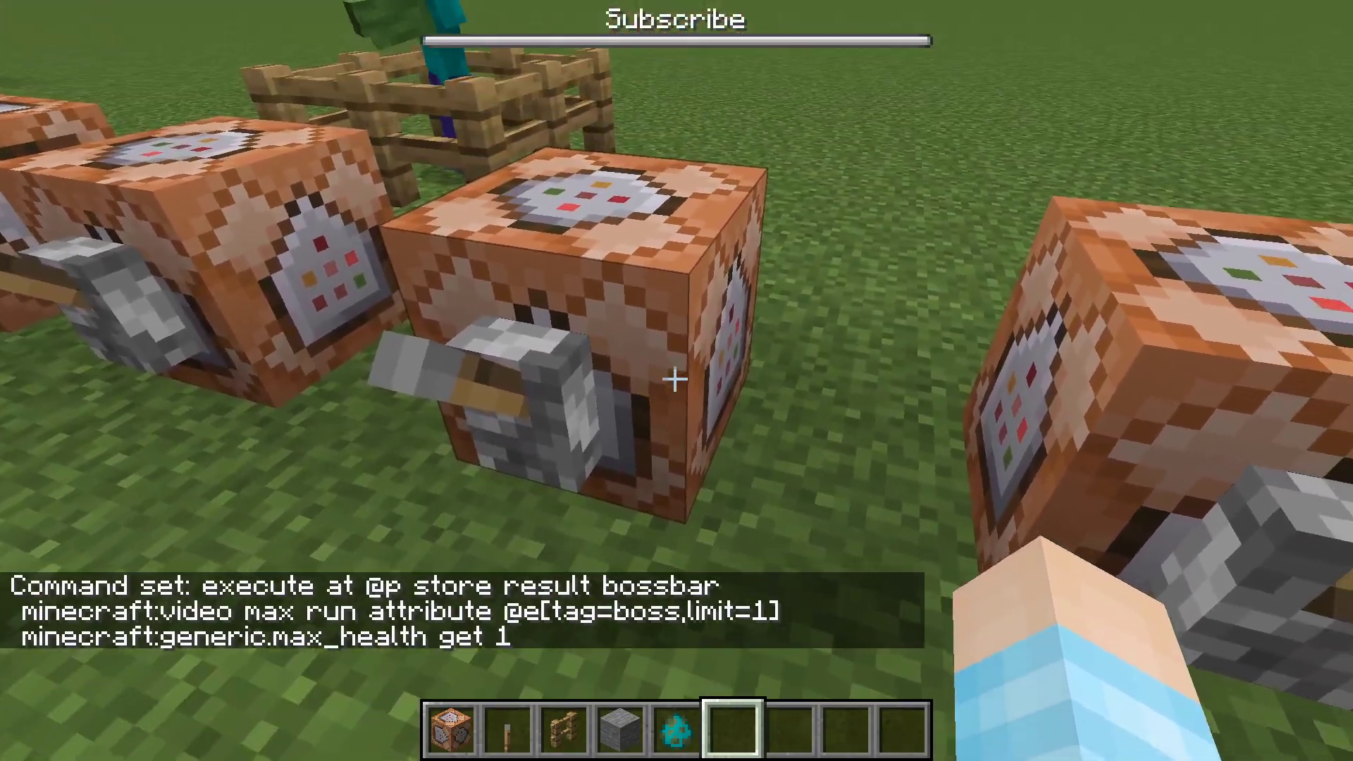
Step: Set the health-tracking data get entity command block to Repeat mode
right_click(674, 380)
click(452, 491)
click(451, 492)
click(494, 588)
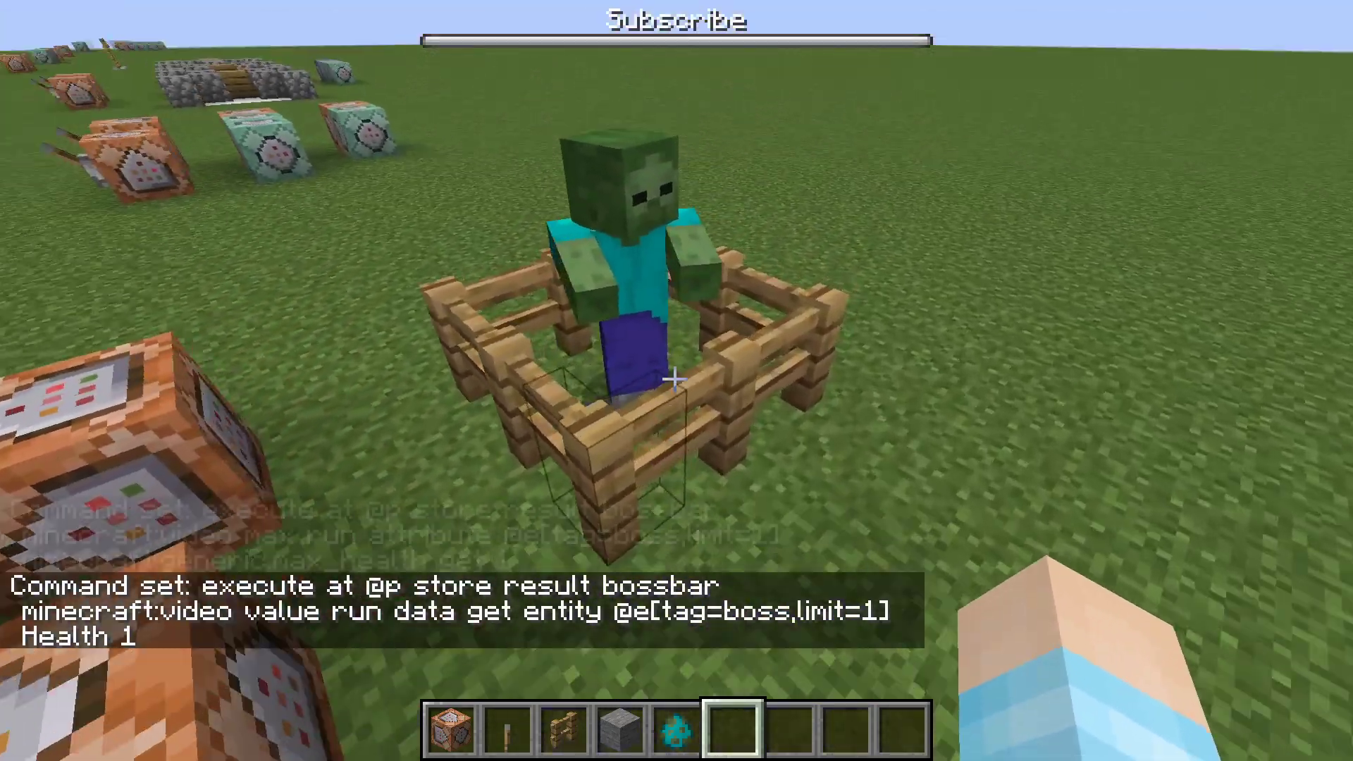
Step: Hit the caged zombie three times so the Subscribe bar drops
click(674, 380)
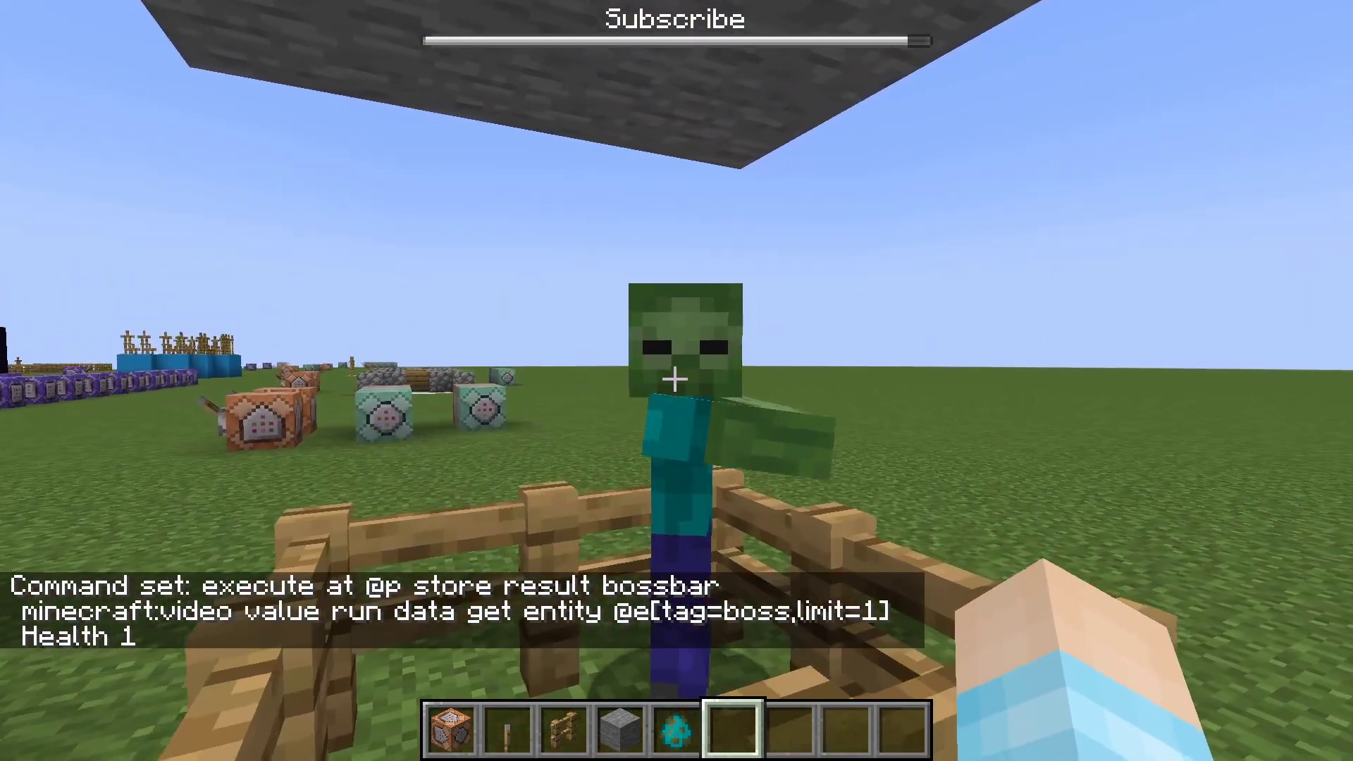
click(675, 379)
click(675, 380)
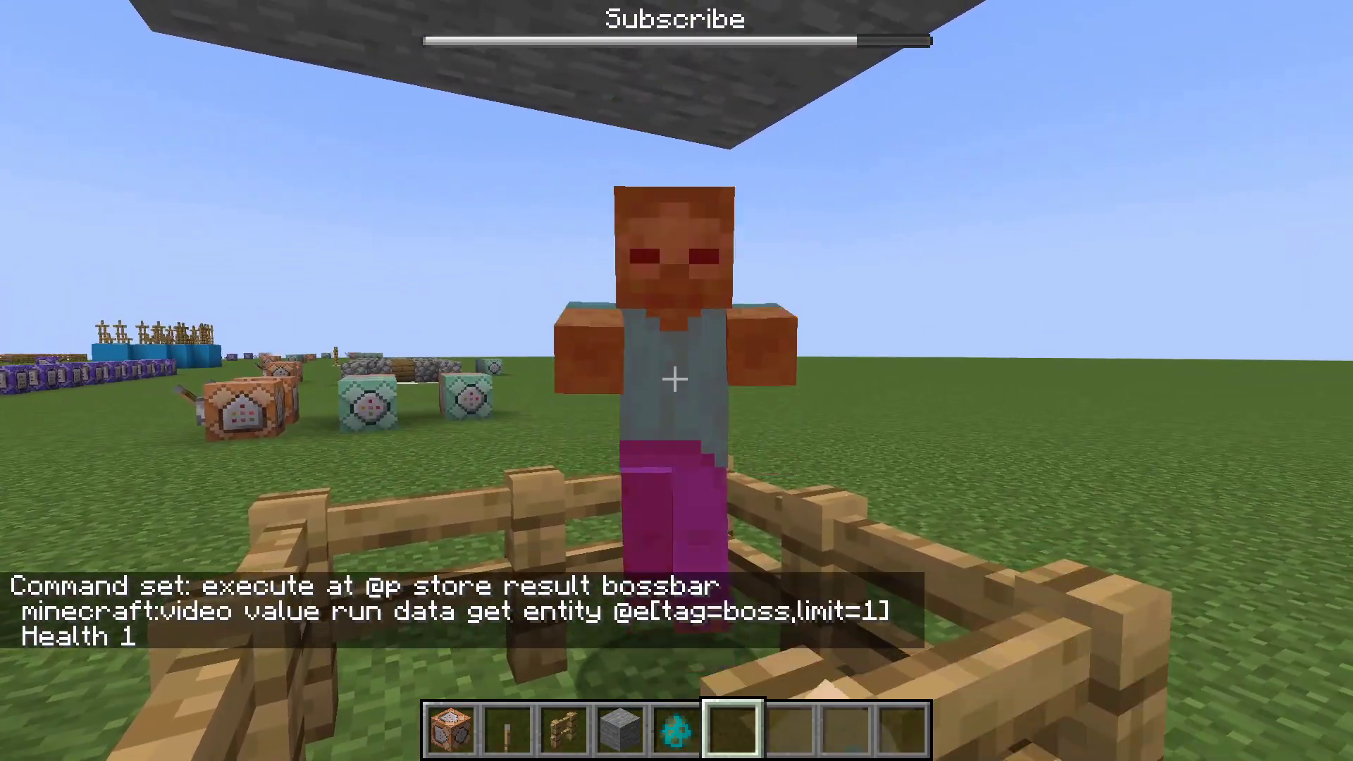
Step: Turn the bar pink with /bossbar set minecraft:video color pink
text(/boss)
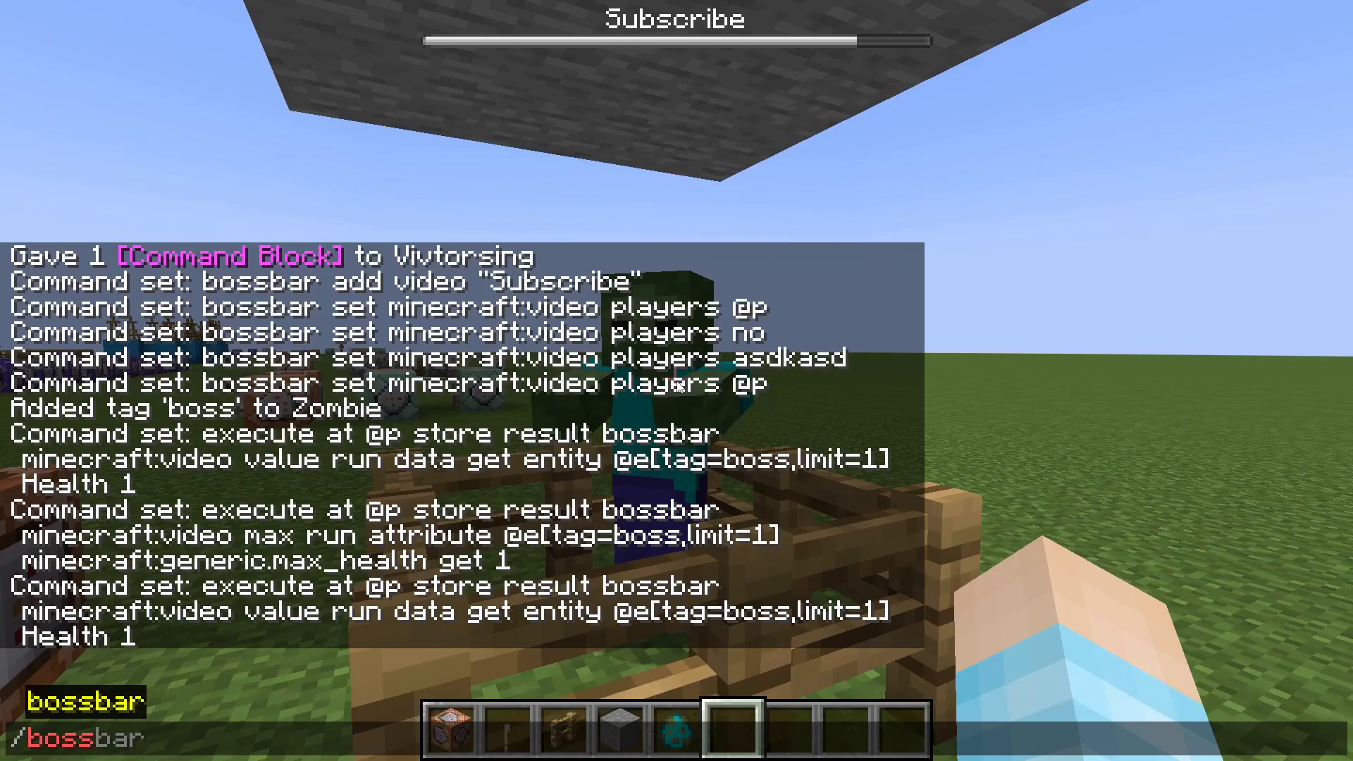
text(bar set)
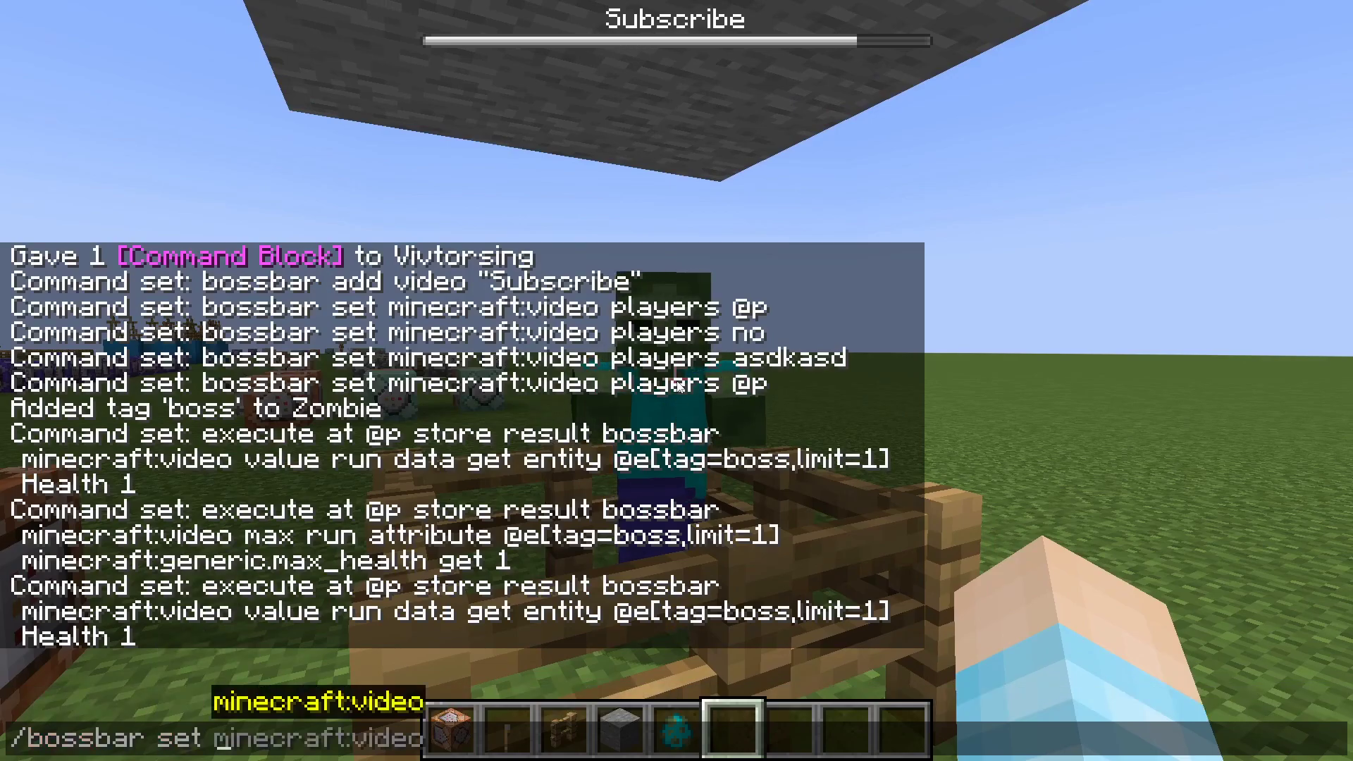
key(Tab)
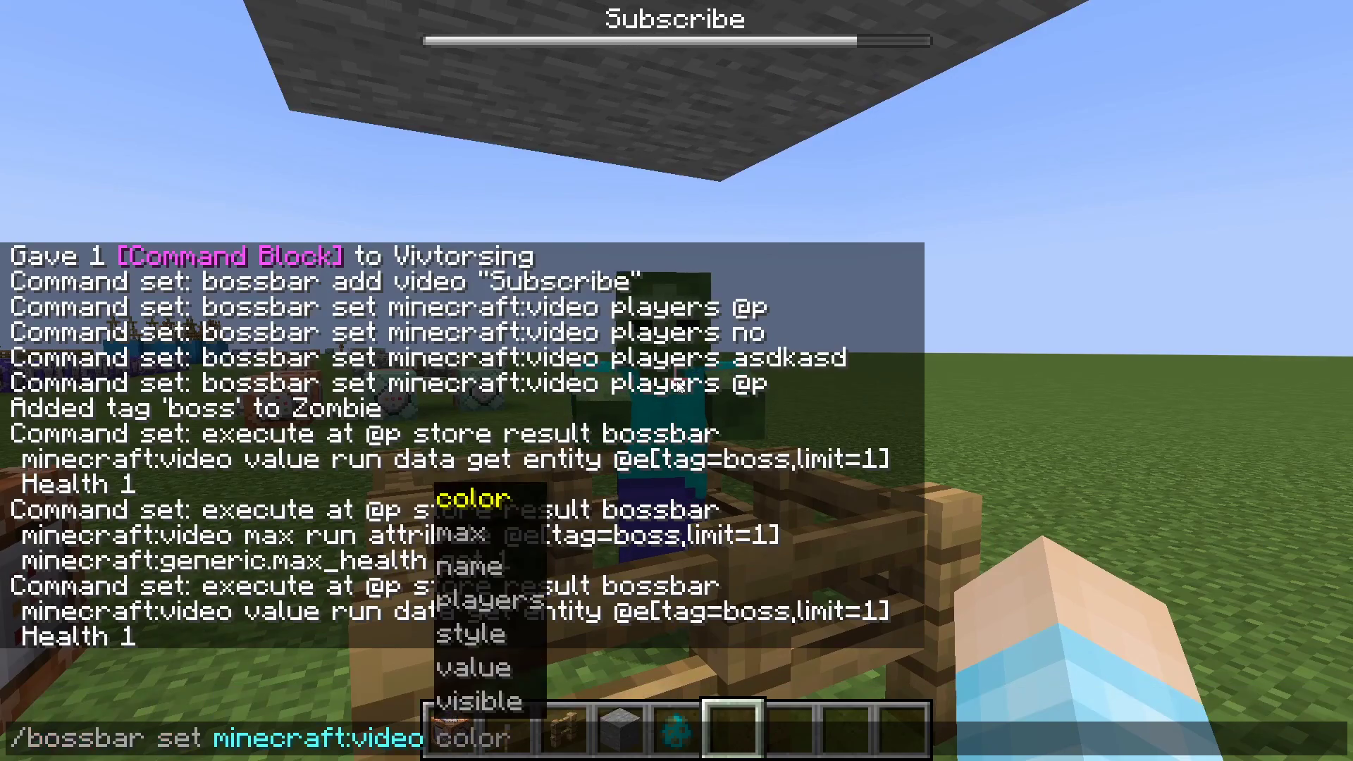
key(Tab)
text(p)
key(Tab)
key(Return)
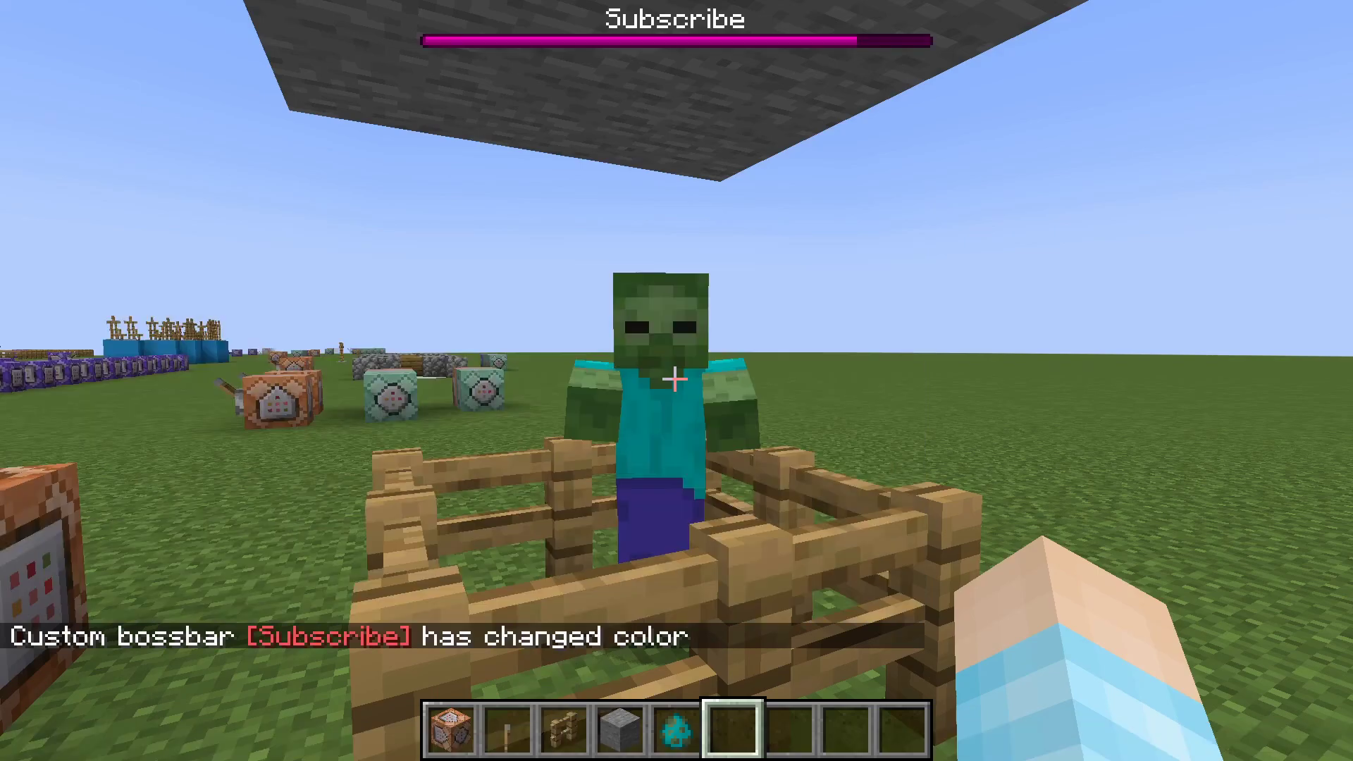
Step: Change the video bossbar colour to red
key(t)
key(Up)
key(BackSpace)
key(BackSpace)
key(BackSpace)
key(BackSpace)
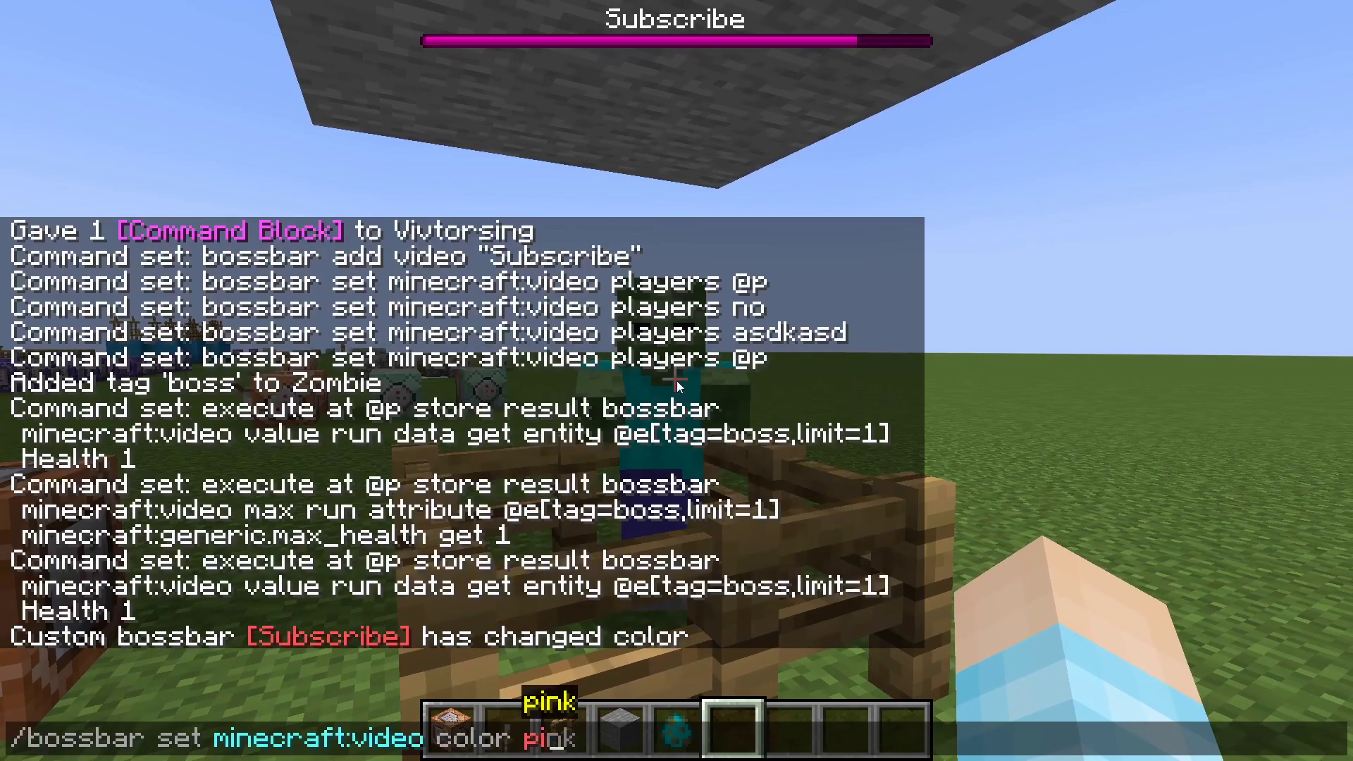
text(r)
key(Tab)
key(Return)
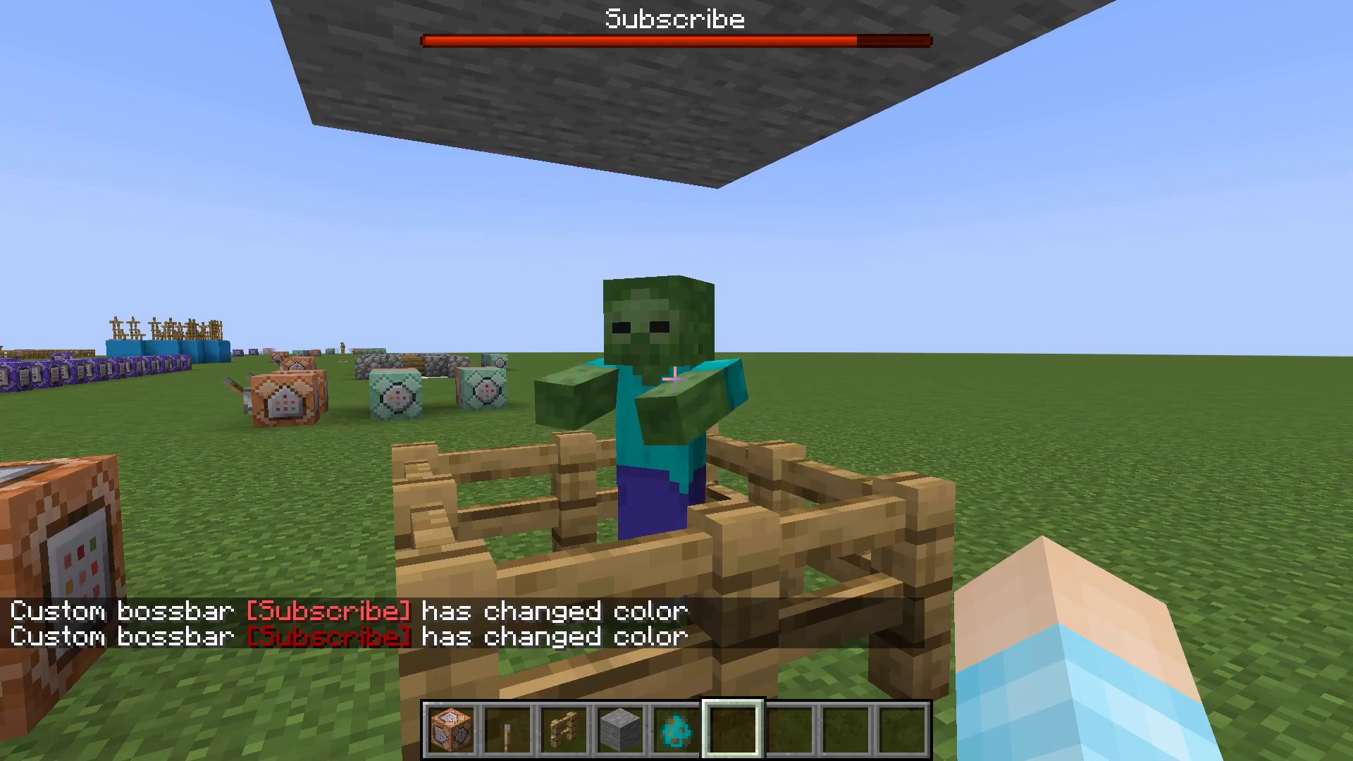
Step: Change the video bossbar colour to purple
key(t)
key(Up)
key(BackSpace)
key(BackSpace)
key(BackSpace)
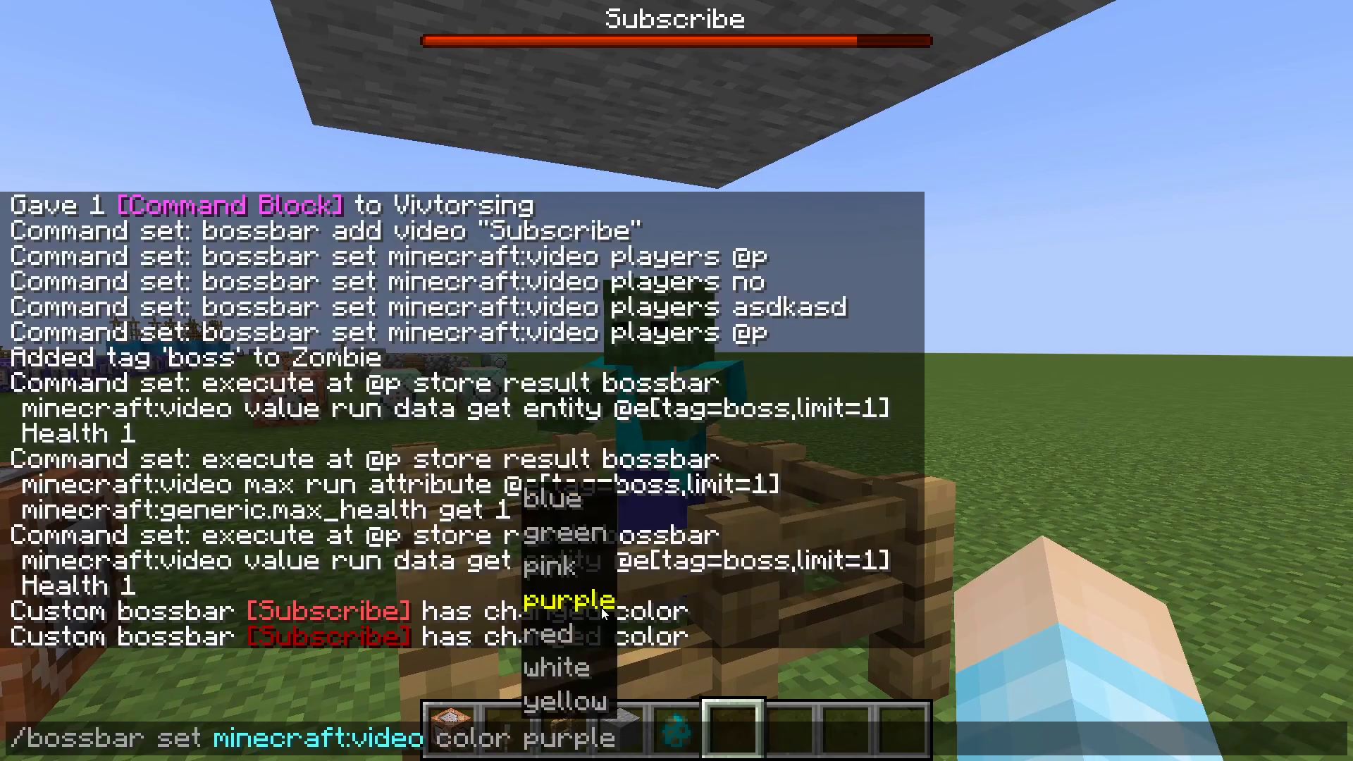
key(Return)
Step: Switch the video bossbar colour back to pink
key(t)
key(Up)
key(BackSpace)
key(BackSpace)
key(BackSpace)
key(BackSpace)
key(BackSpace)
key(BackSpace)
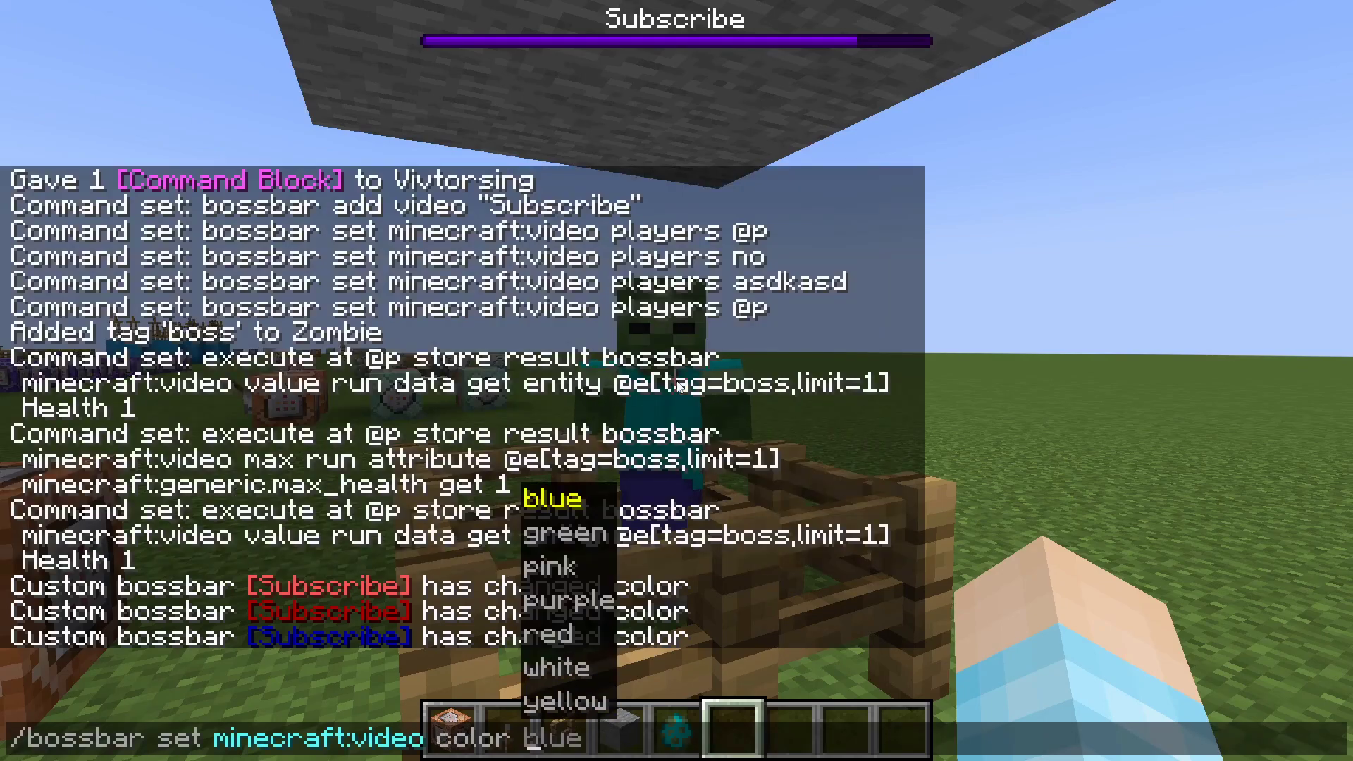
text(p)
key(Tab)
key(Return)
Step: Recall the colour command, clear it to view the bossbar options, then close chat unrun
key(t)
key(Up)
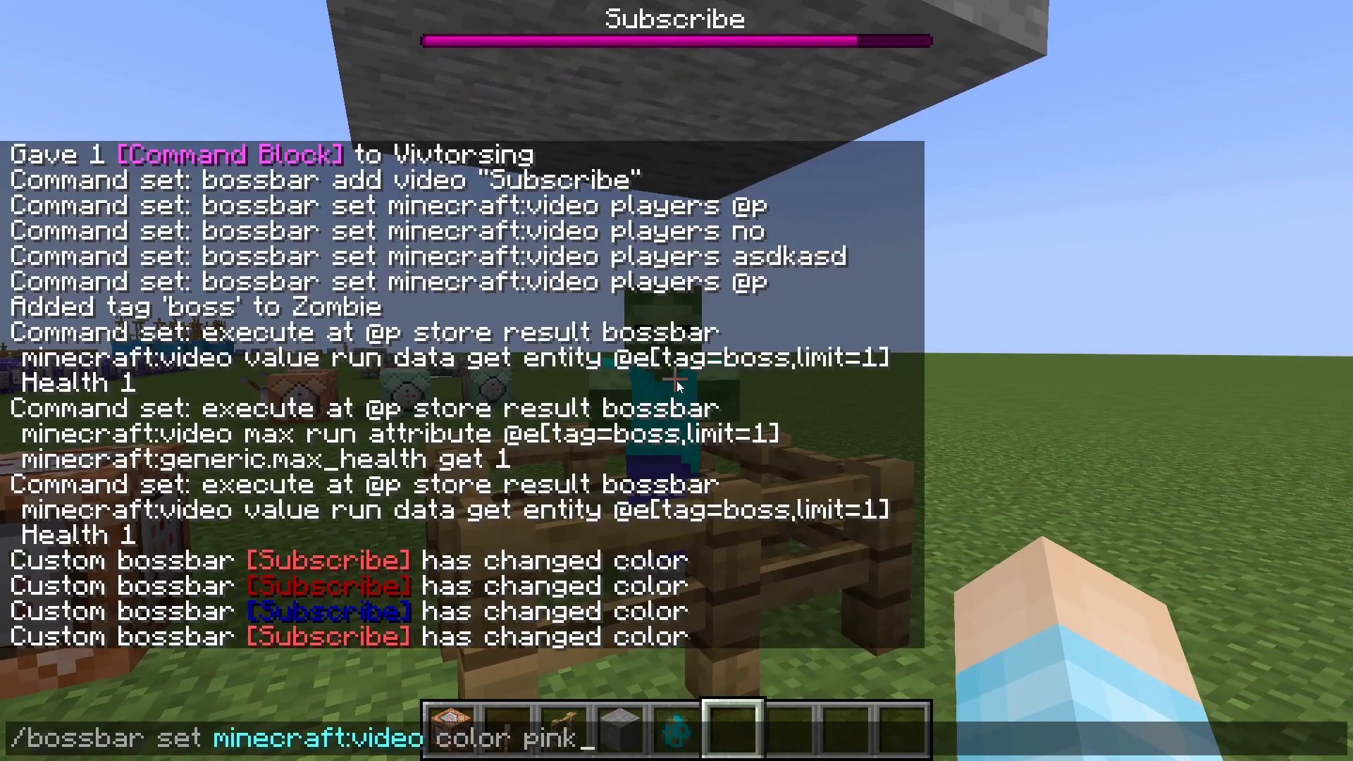
key(BackSpace)
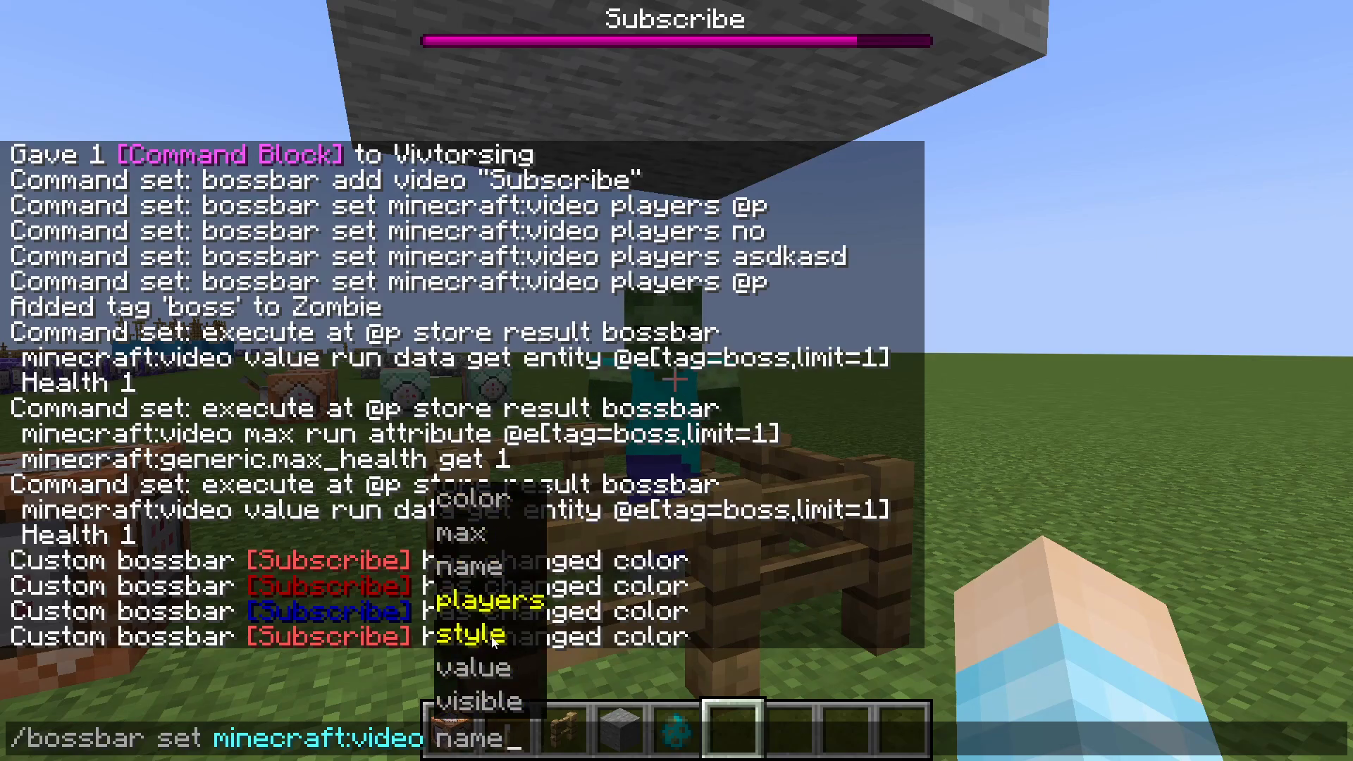
key(Escape)
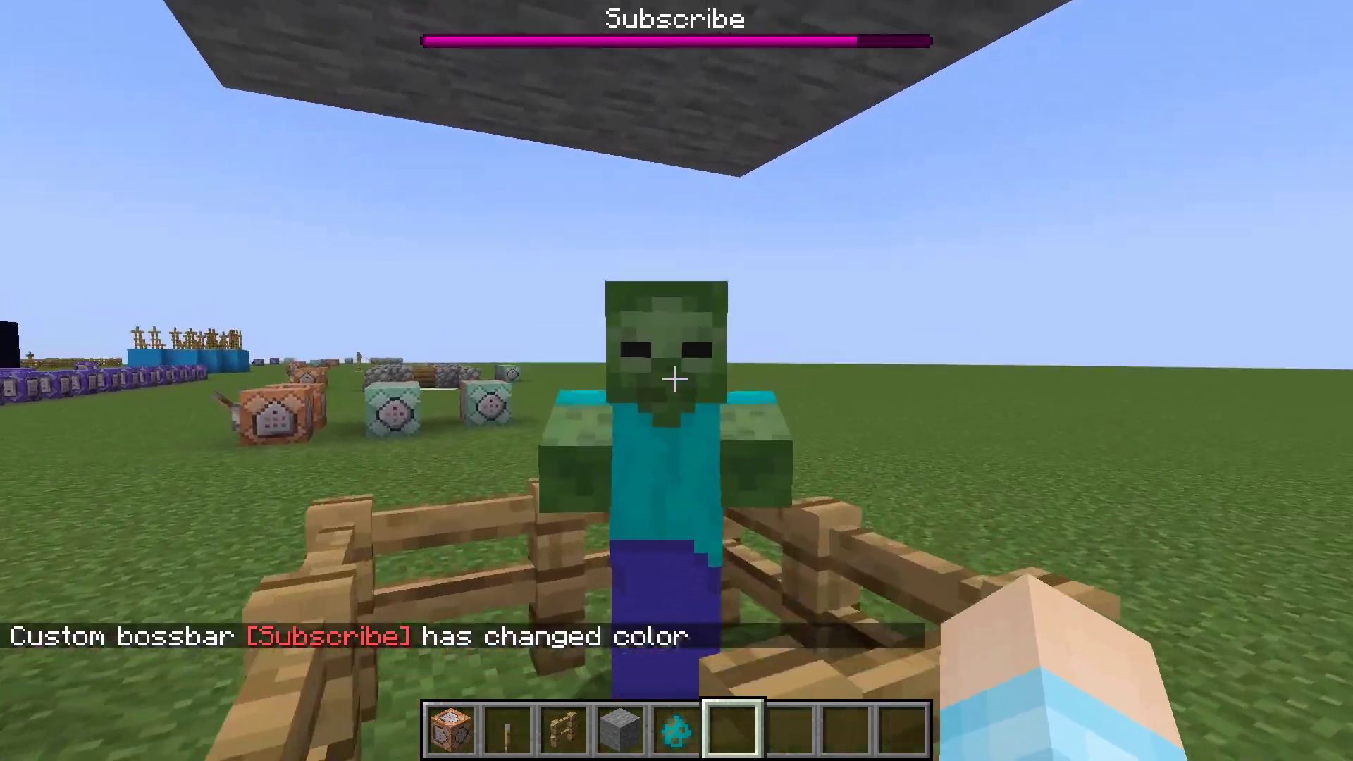
Step: Strike the zombie twelve times until it dies and the pink bar empties, then approach the command blocks
click(676, 381)
click(676, 382)
click(676, 381)
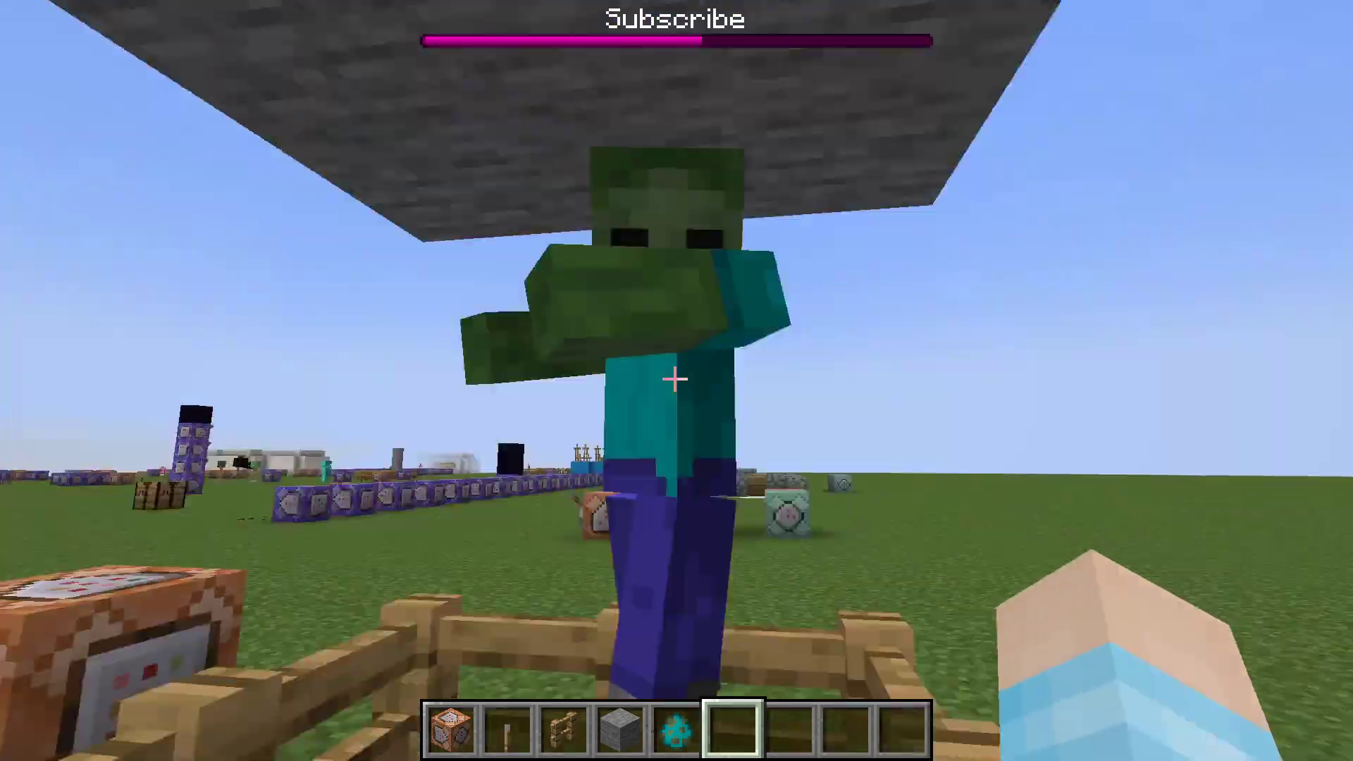
click(676, 382)
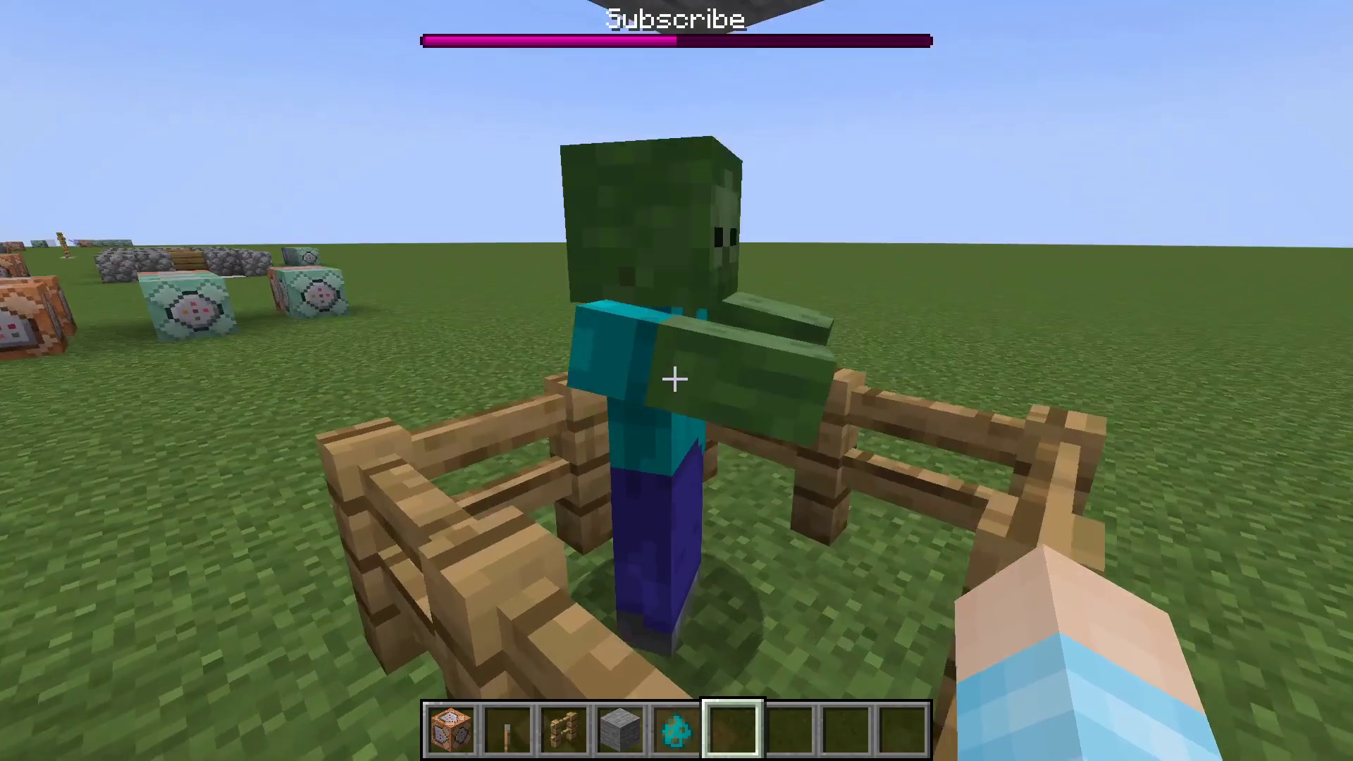
click(676, 381)
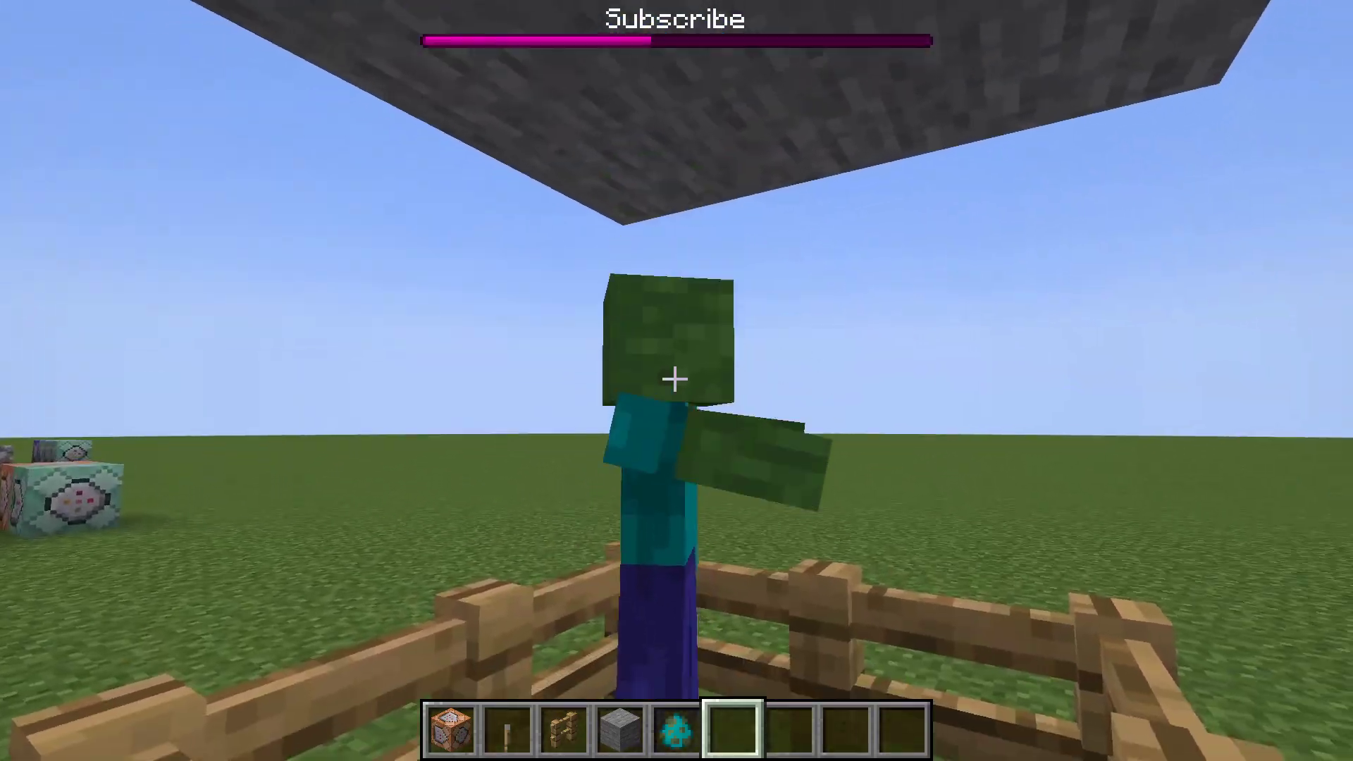
click(675, 381)
click(676, 381)
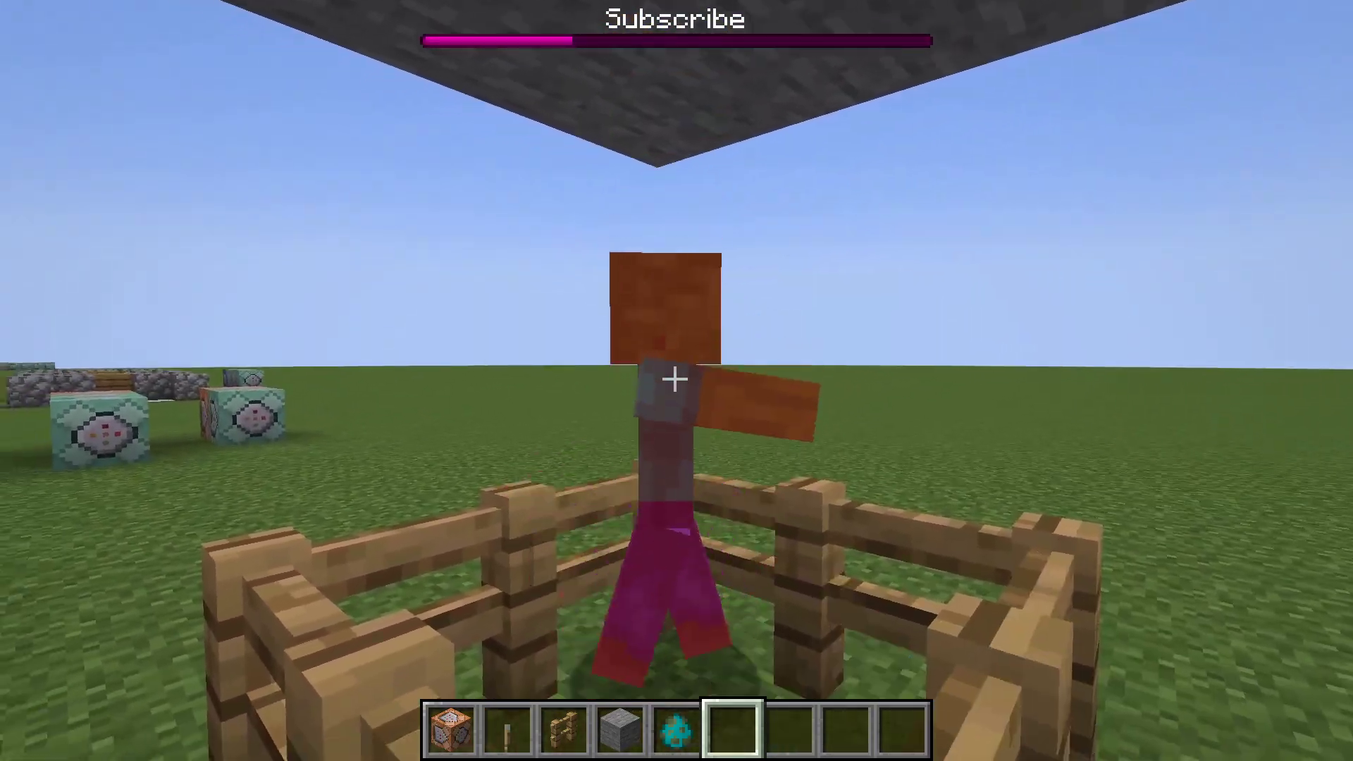
click(676, 381)
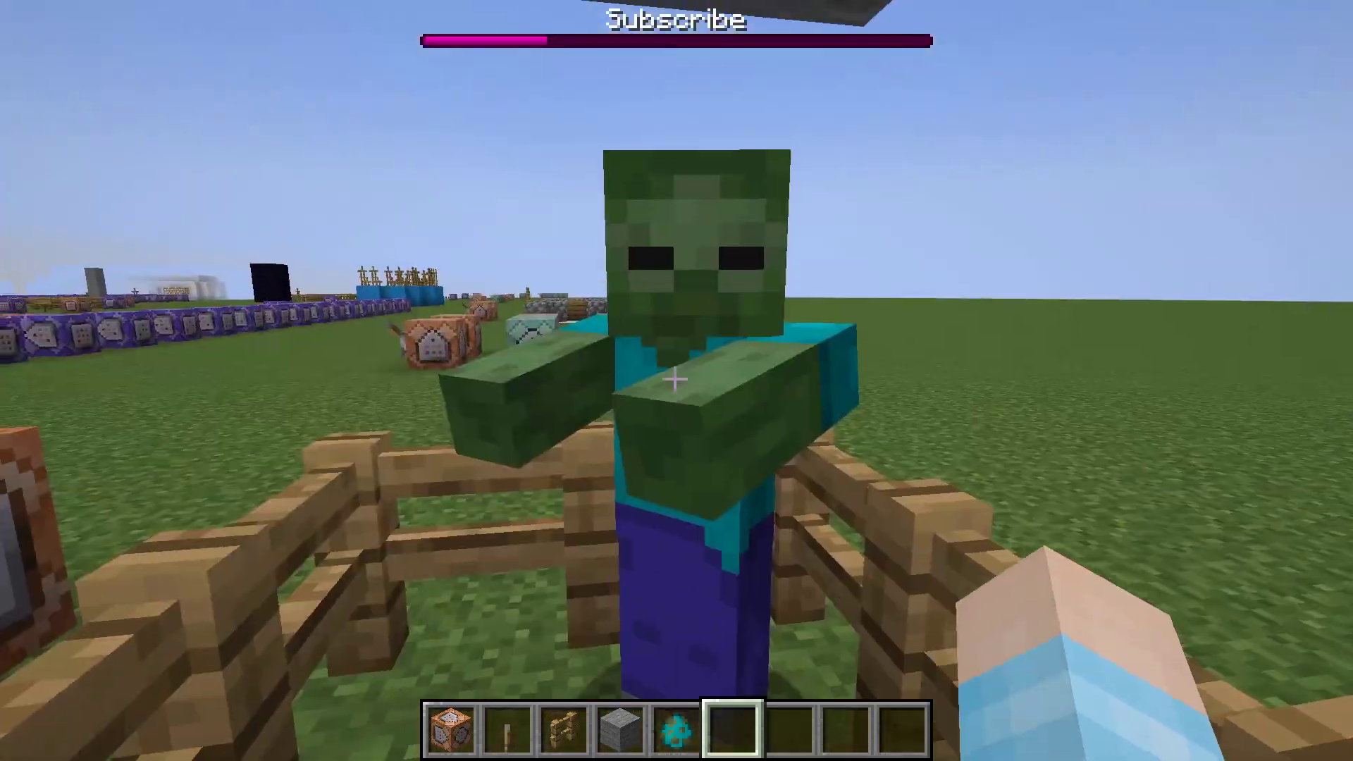
click(676, 381)
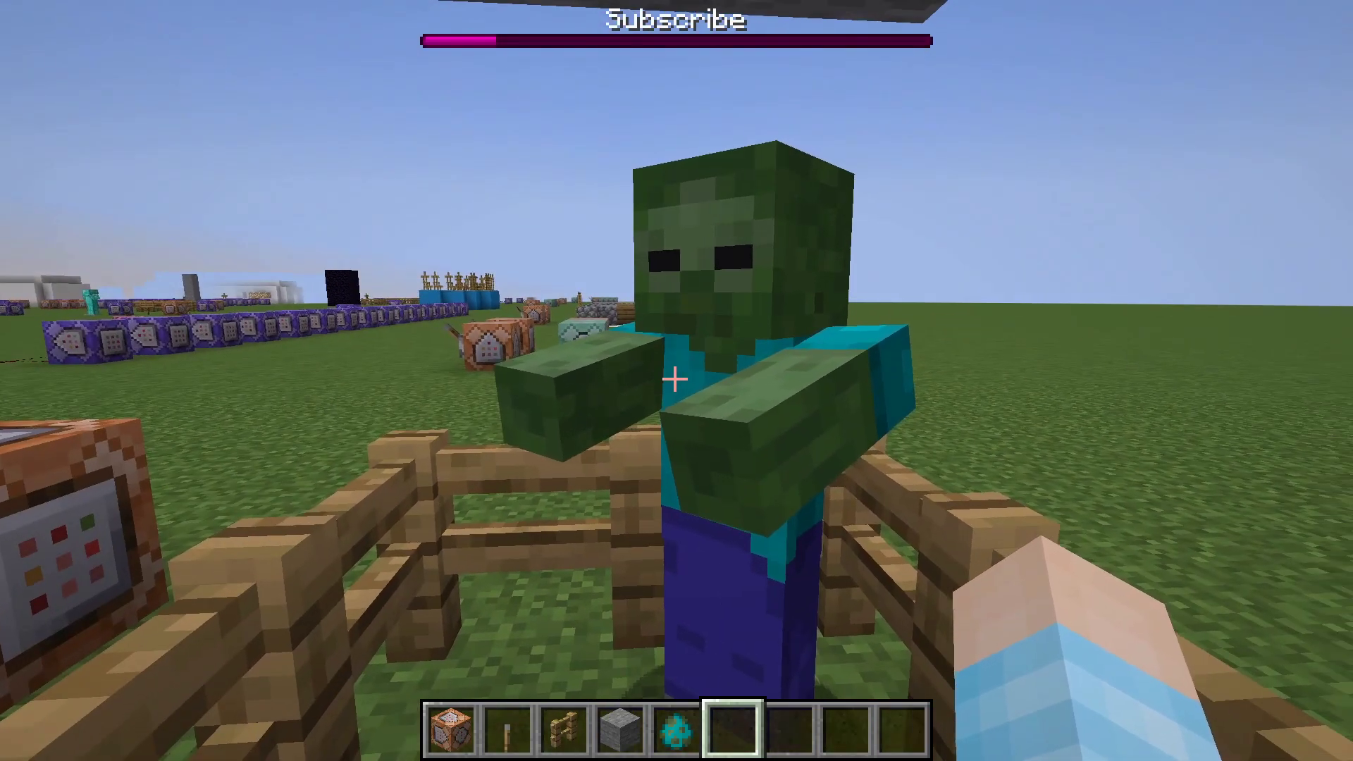
click(676, 381)
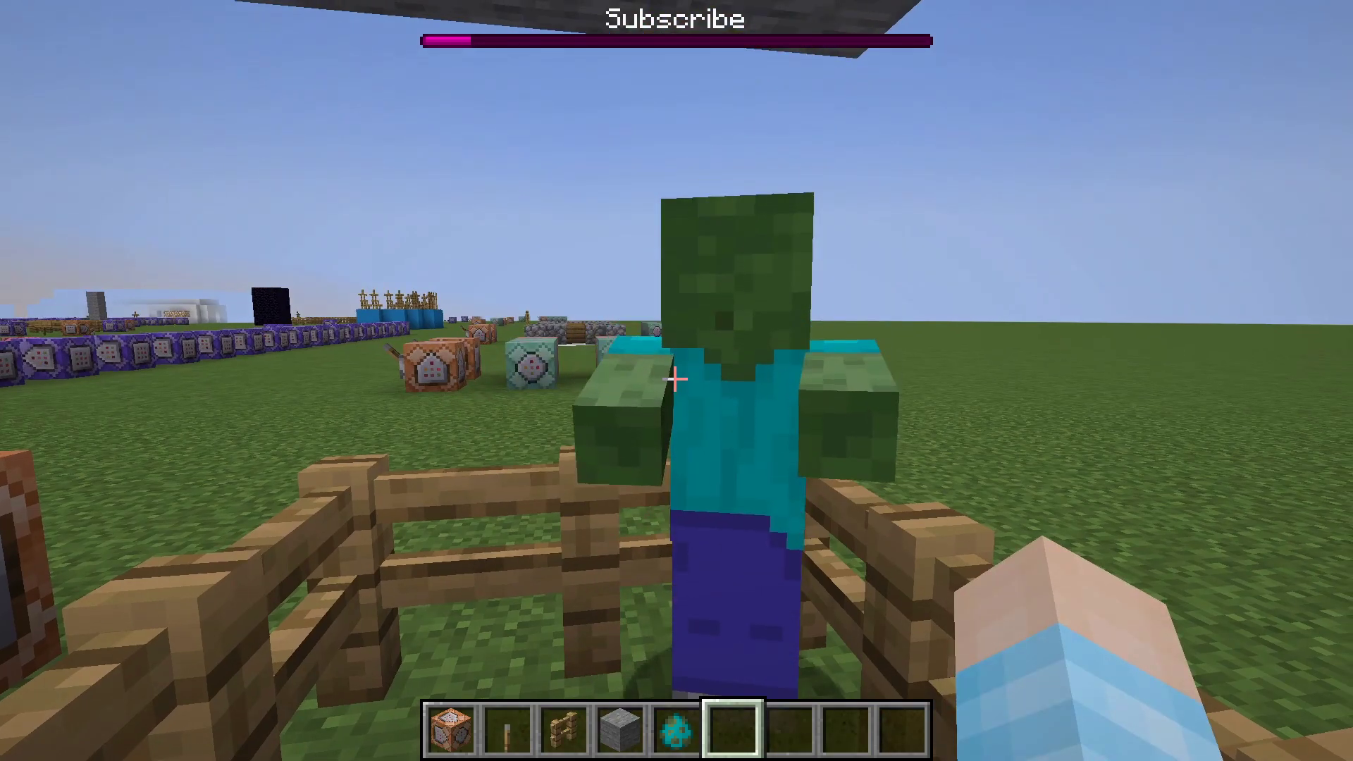
click(676, 382)
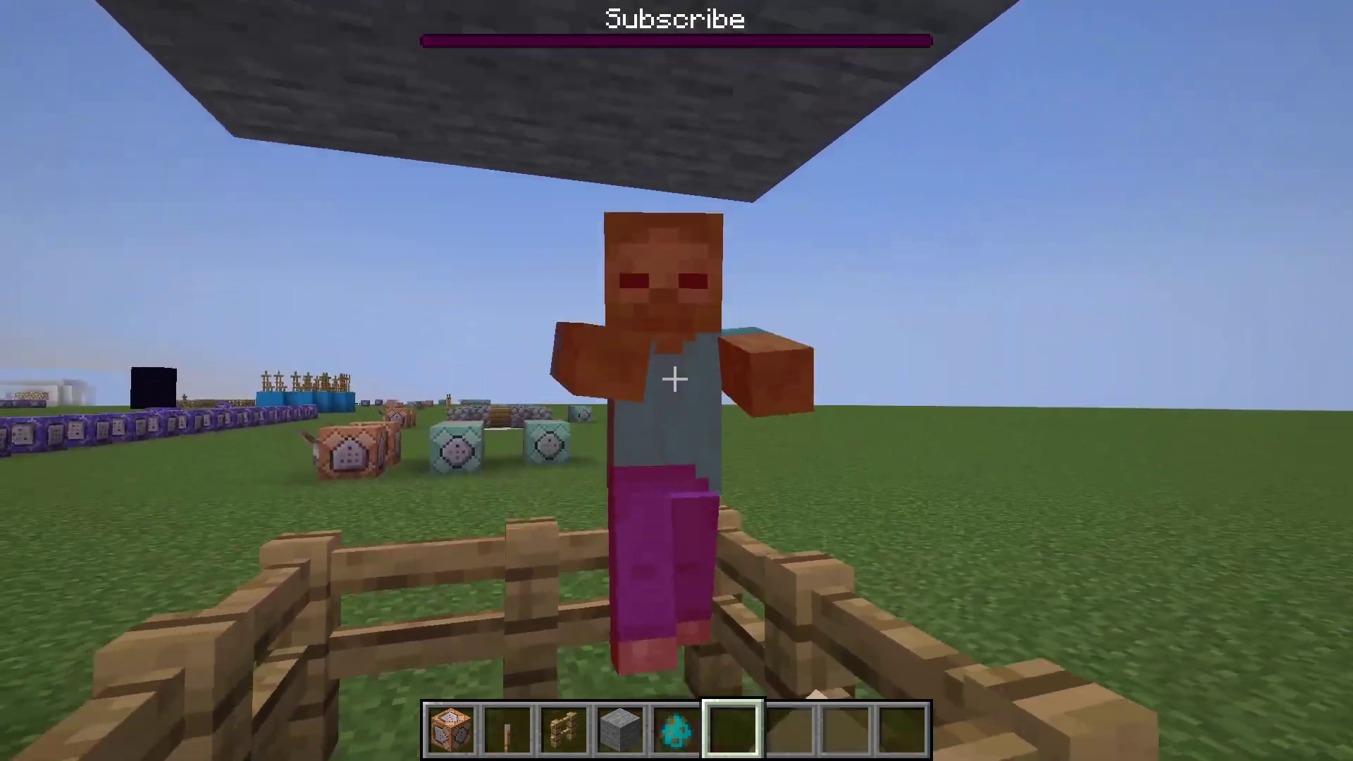
click(676, 380)
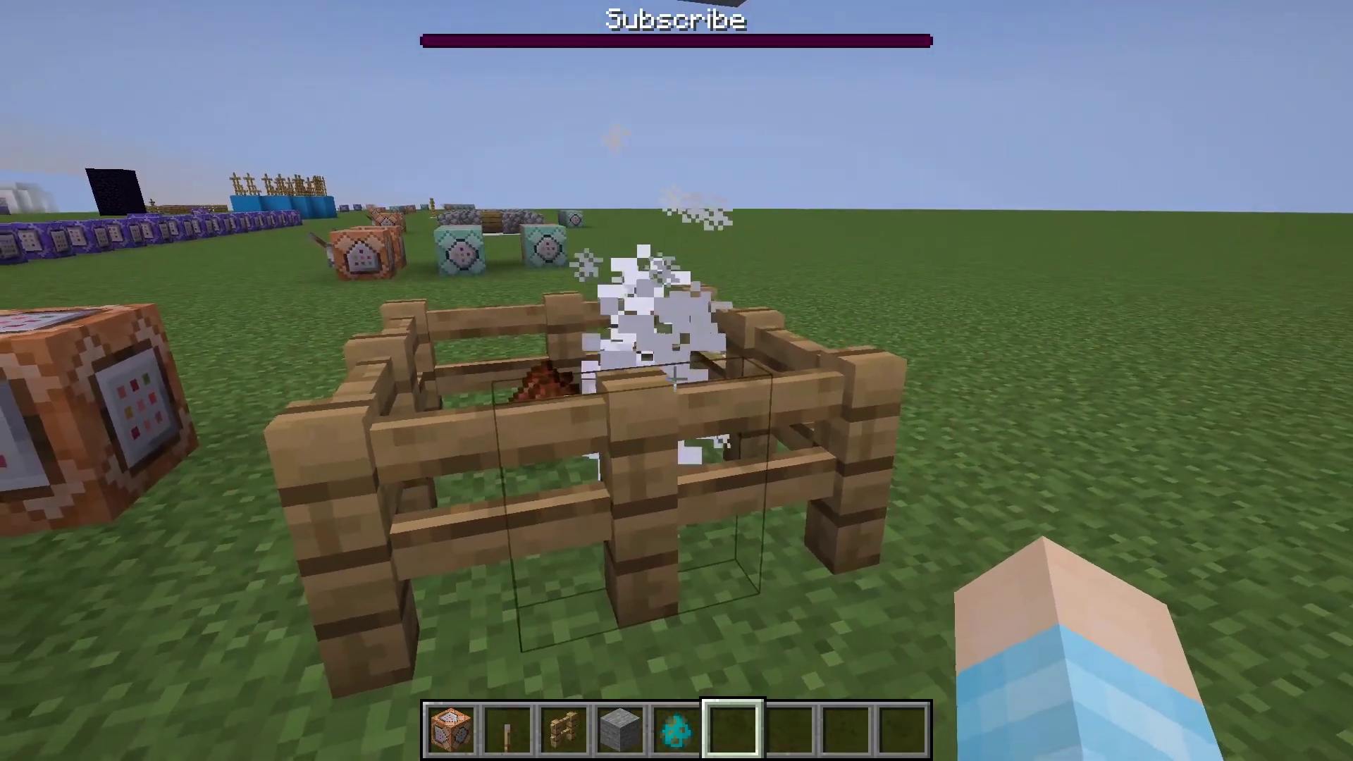
key(w)
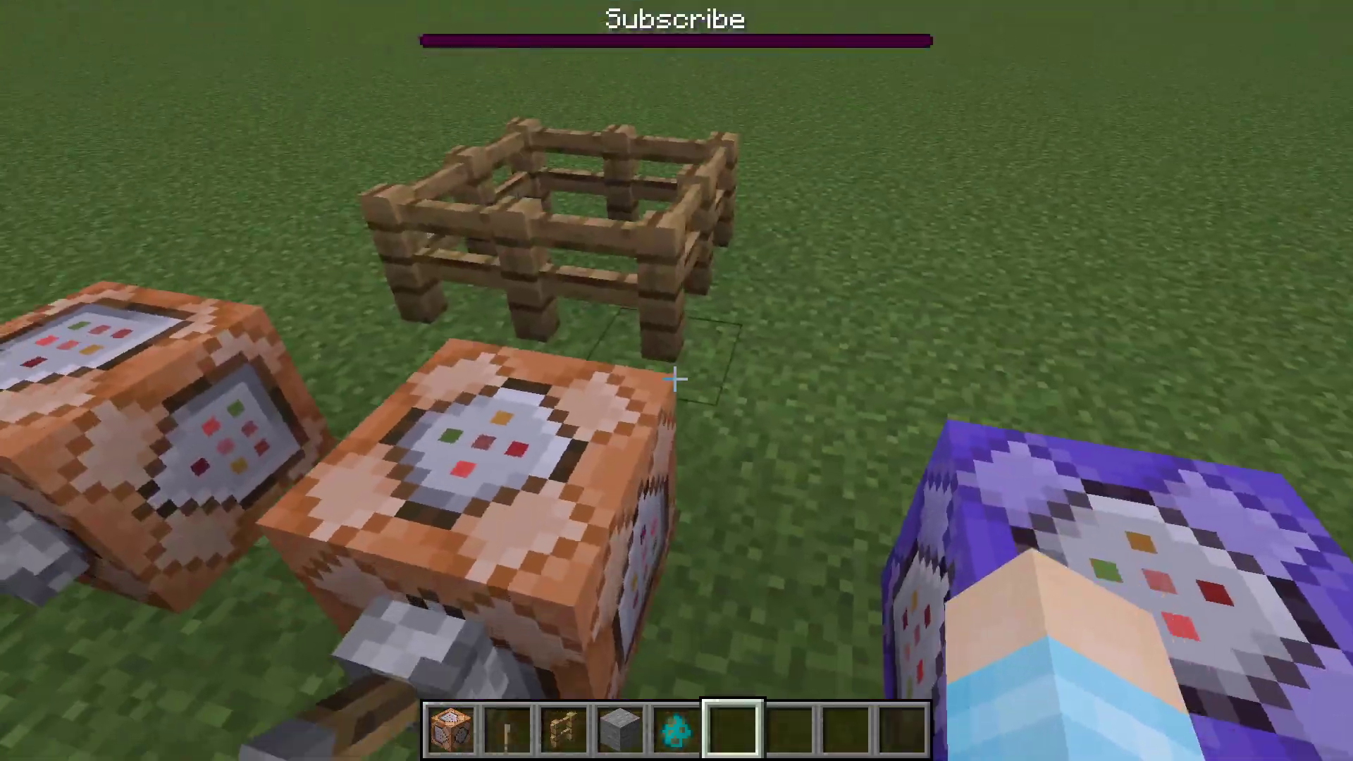
Step: Change the command block's bossbar players target from @p[ to @a and save
right_click(676, 380)
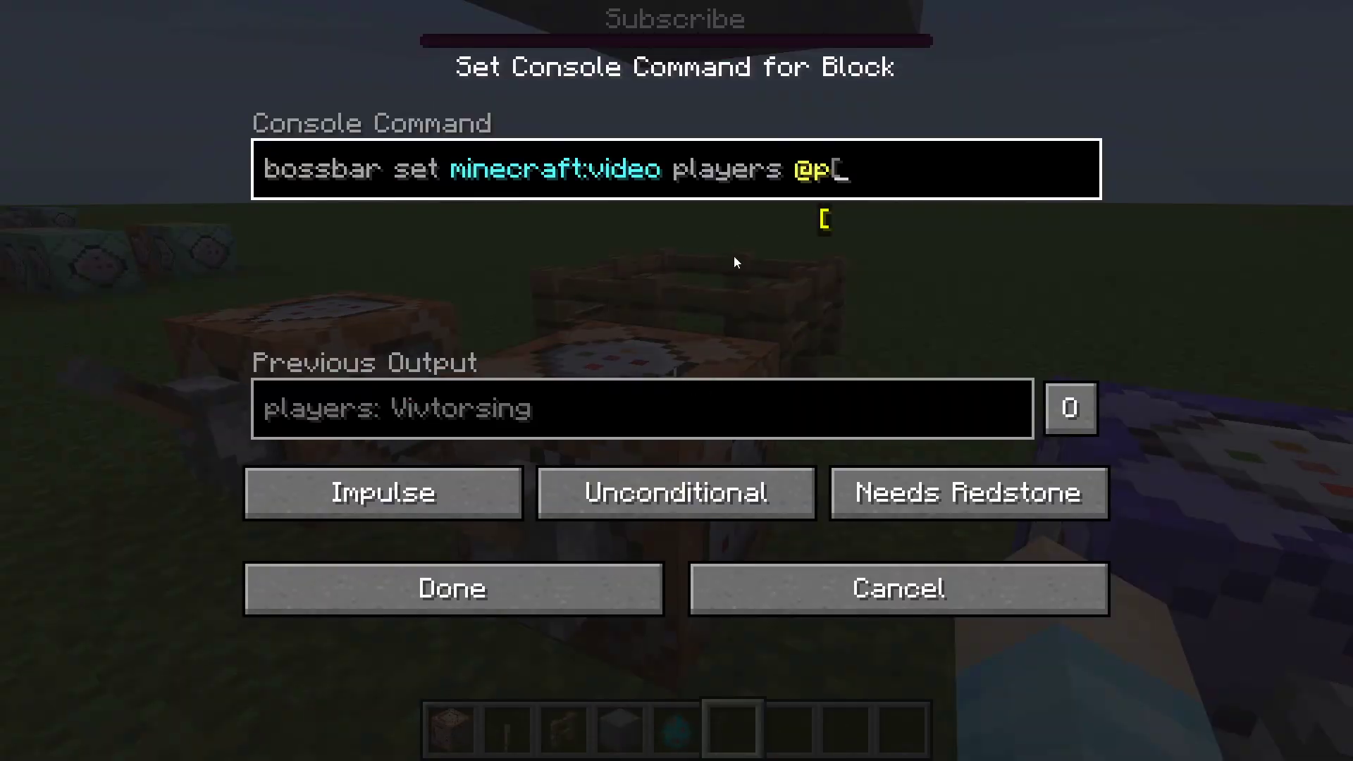
key(BackSpace)
key(BackSpace)
text(a)
key(BackSpace)
key(BackSpace)
text(@a)
key(Return)
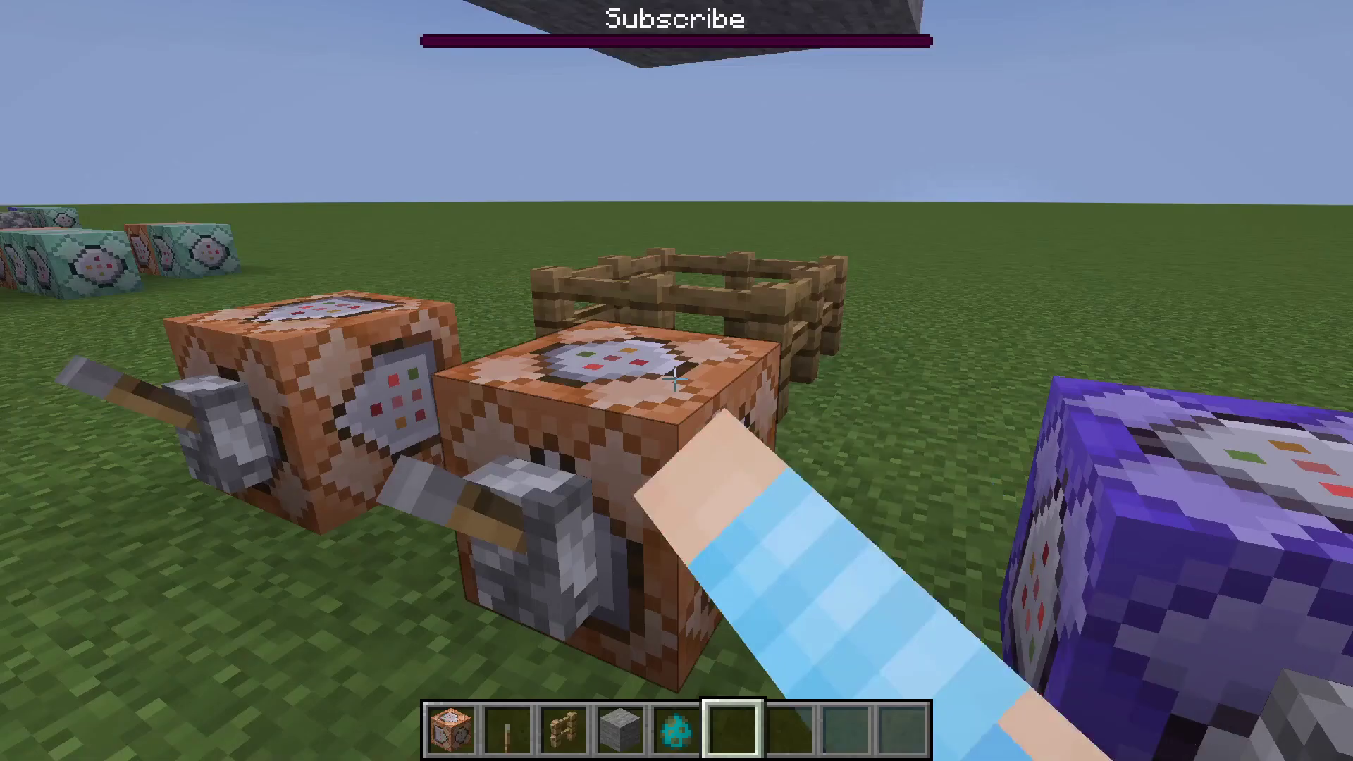
Step: Abandon a '/bos vu' chat command, then reopen the command block and retype its target as 'non'
text(/bossbar)
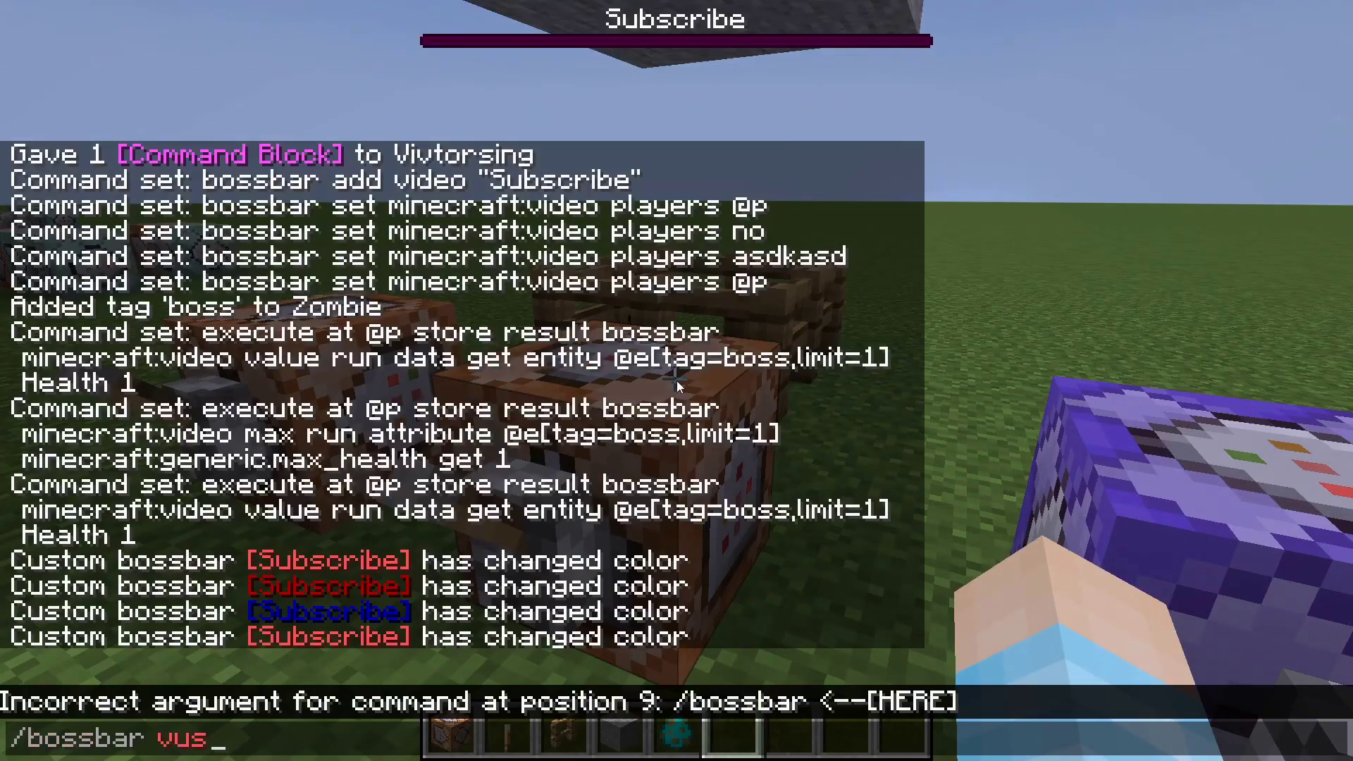
text( vu)
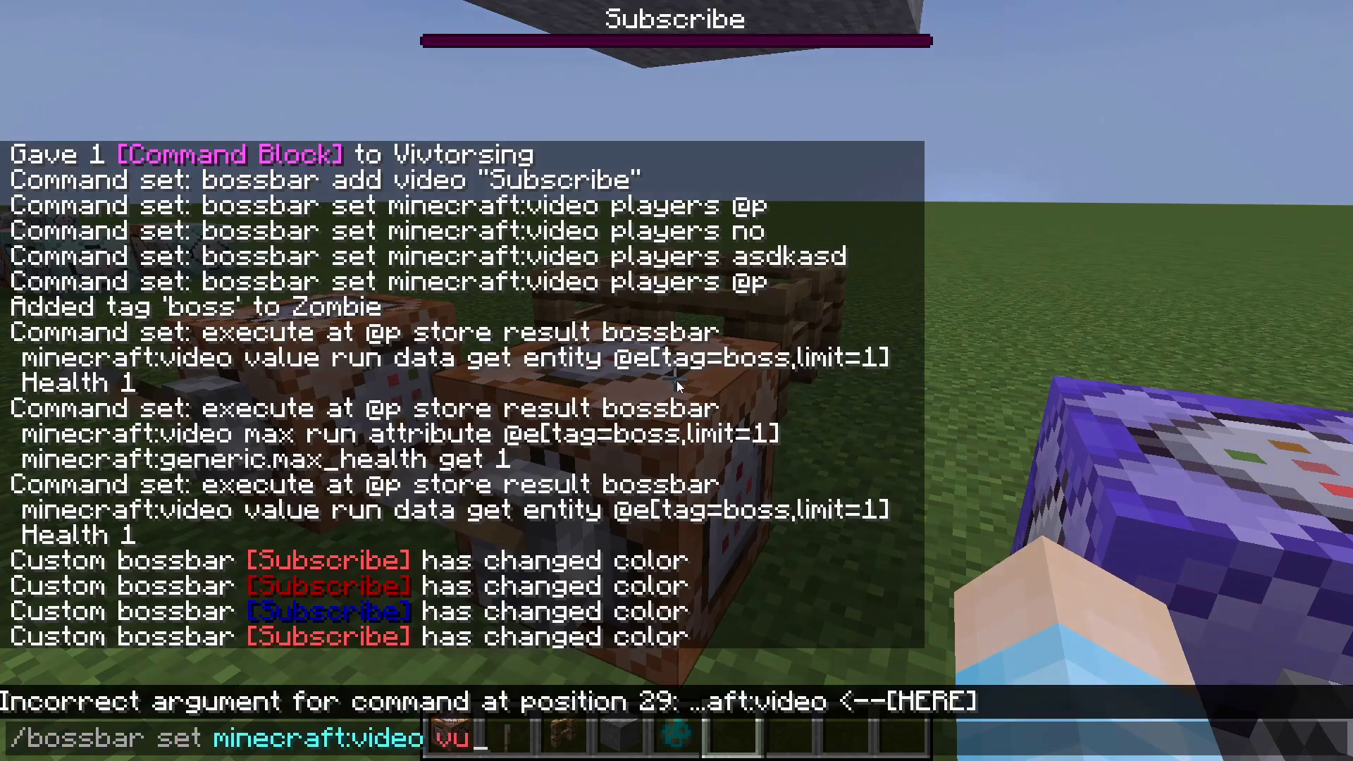
key(Escape)
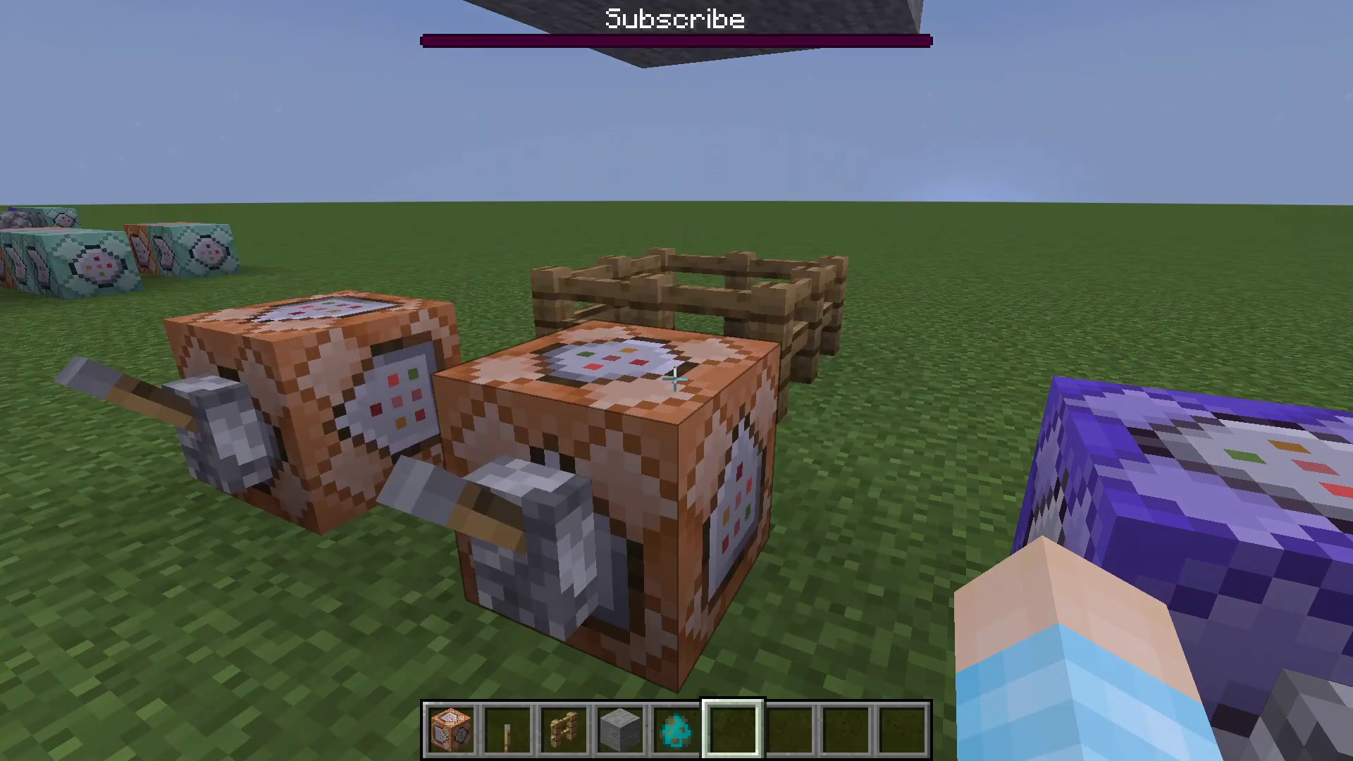
right_click(677, 381)
key(BackSpace)
key(BackSpace)
key(BackSpace)
text(non)
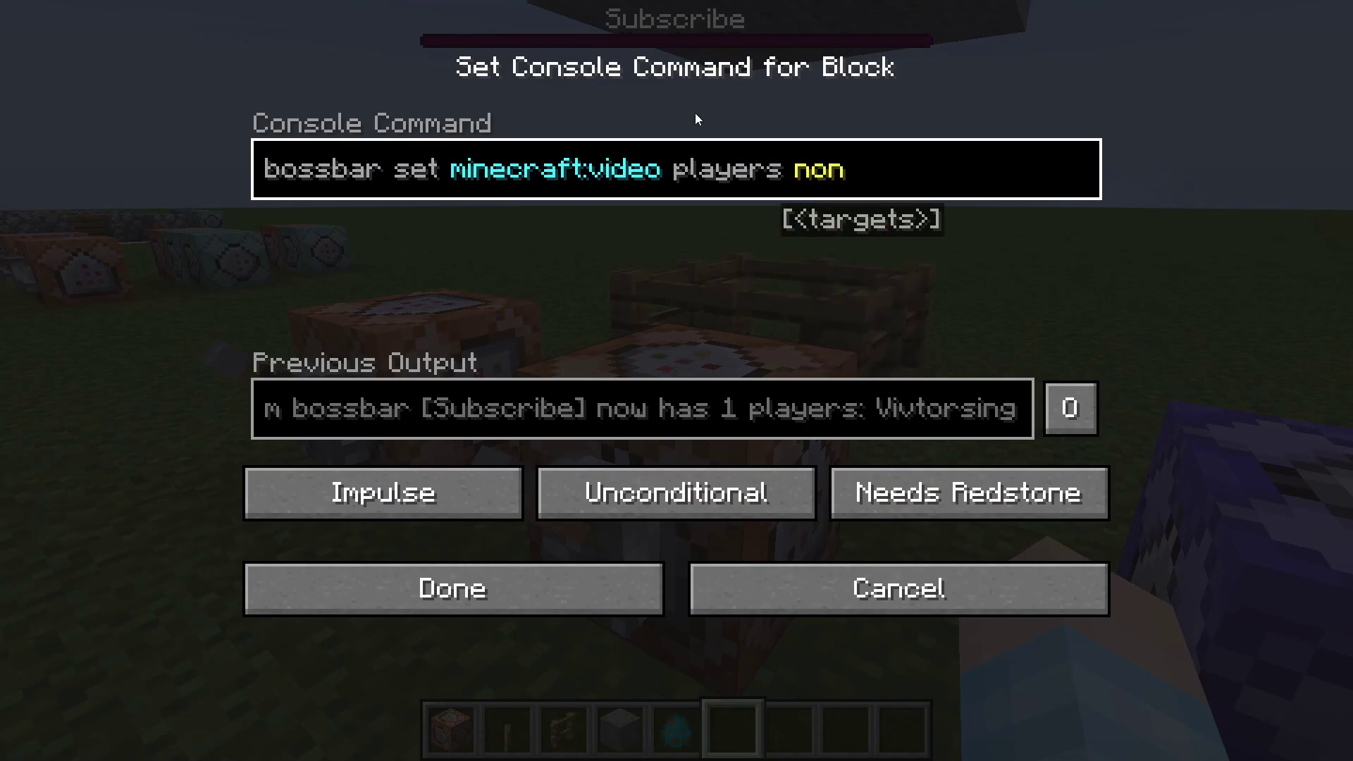